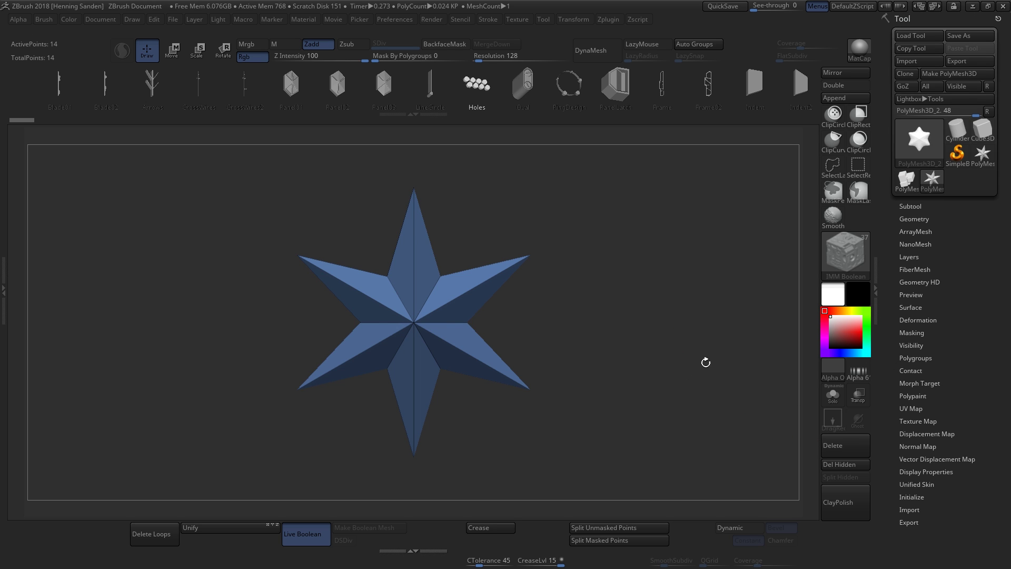
Step: Initialize the star-shaped polymesh as a QCube and look at the resulting cube from an angle
{"action": "mouse_move", "coordinate": [585, 323]}
{"action": "left_mouse_down"}
{"action": "mouse_move", "coordinate": [573, 334]}
{"action": "mouse_move", "coordinate": [589, 319]}
{"action": "left_mouse_up"}
{"action": "left_click", "coordinate": [901, 495]}
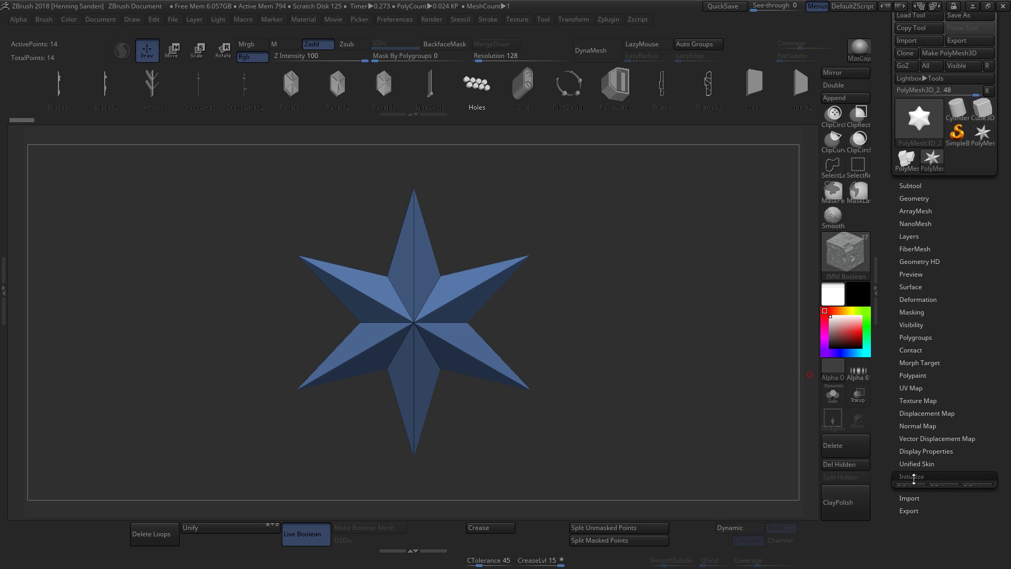
{"action": "left_click_drag", "start_coordinate": [892, 400], "coordinate": [912, 349]}
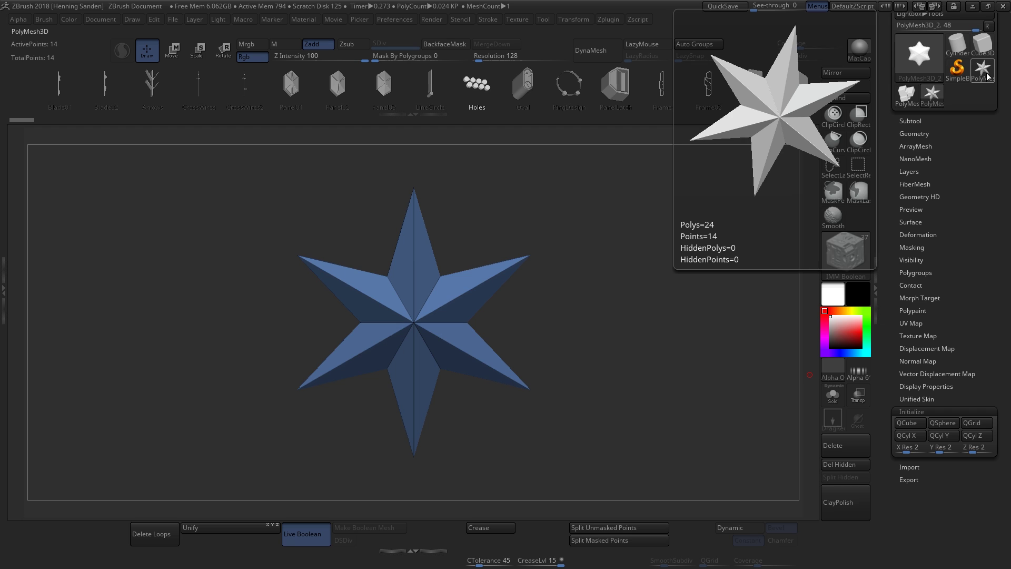
{"action": "left_click", "coordinate": [906, 429]}
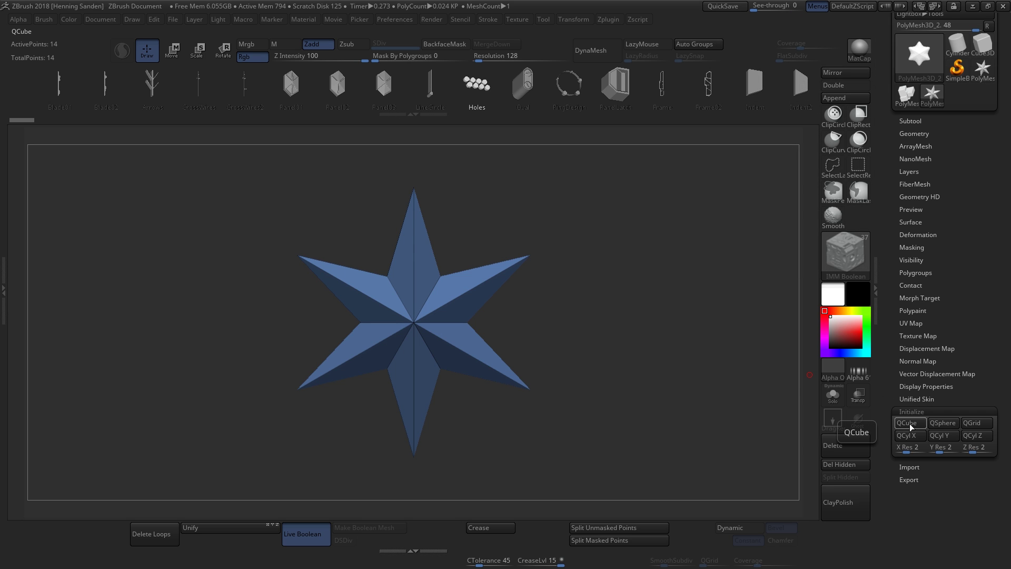
{"action": "left_click_drag", "start_coordinate": [690, 338], "coordinate": [462, 341]}
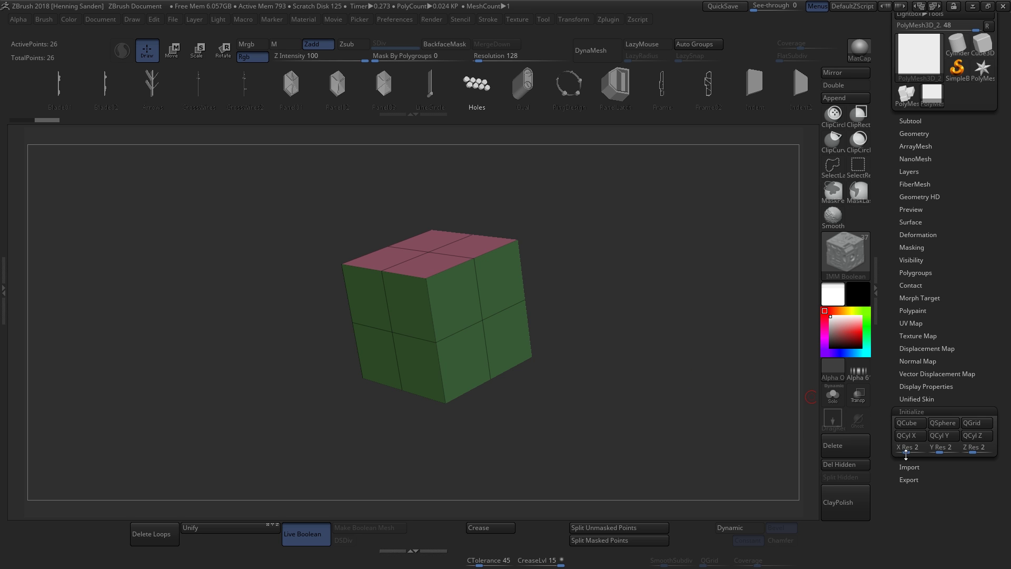
Step: Rebuild the QCube with a higher X resolution, and rebuild it again with X Res set back to 2
{"action": "left_click_drag", "start_coordinate": [906, 451], "coordinate": [909, 452]}
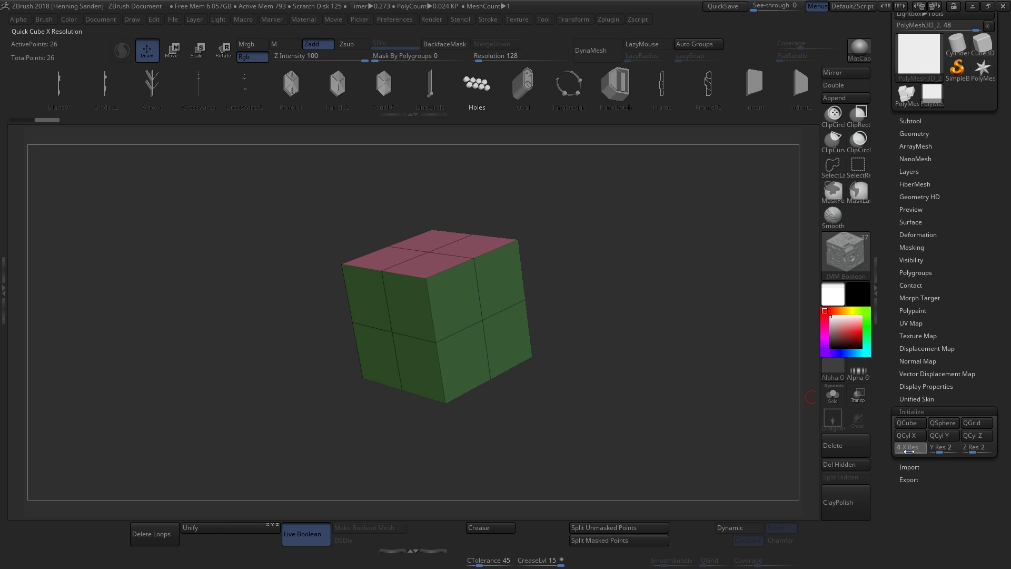
{"action": "left_click", "coordinate": [906, 423]}
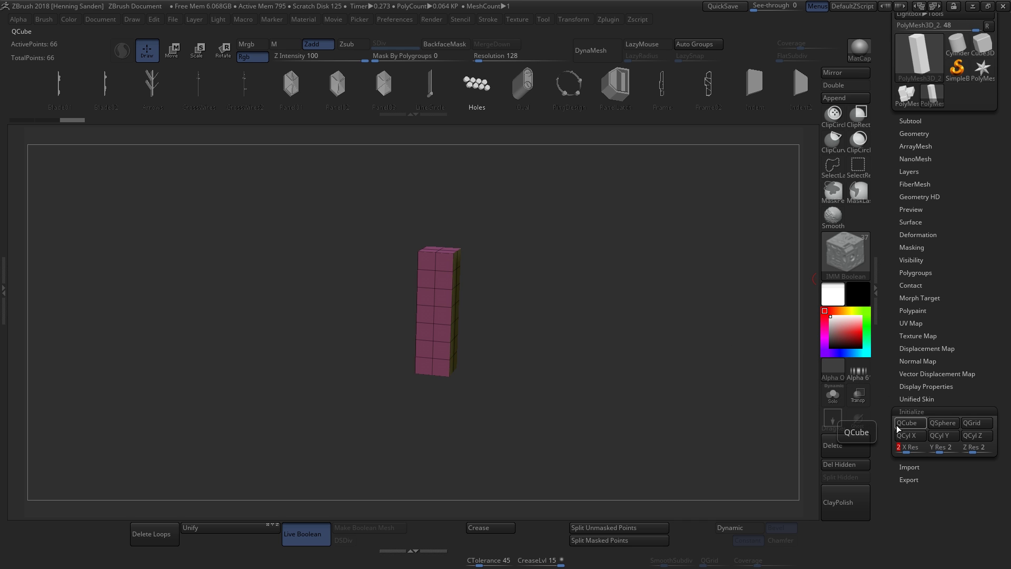
{"action": "left_click", "coordinate": [906, 423]}
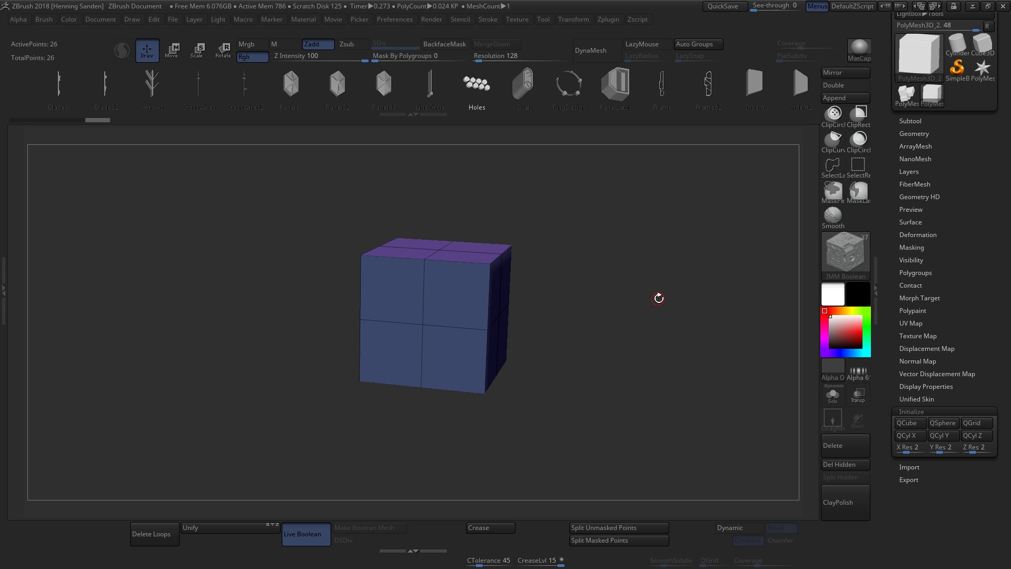
{"action": "left_click_drag", "start_coordinate": [599, 296], "coordinate": [583, 289]}
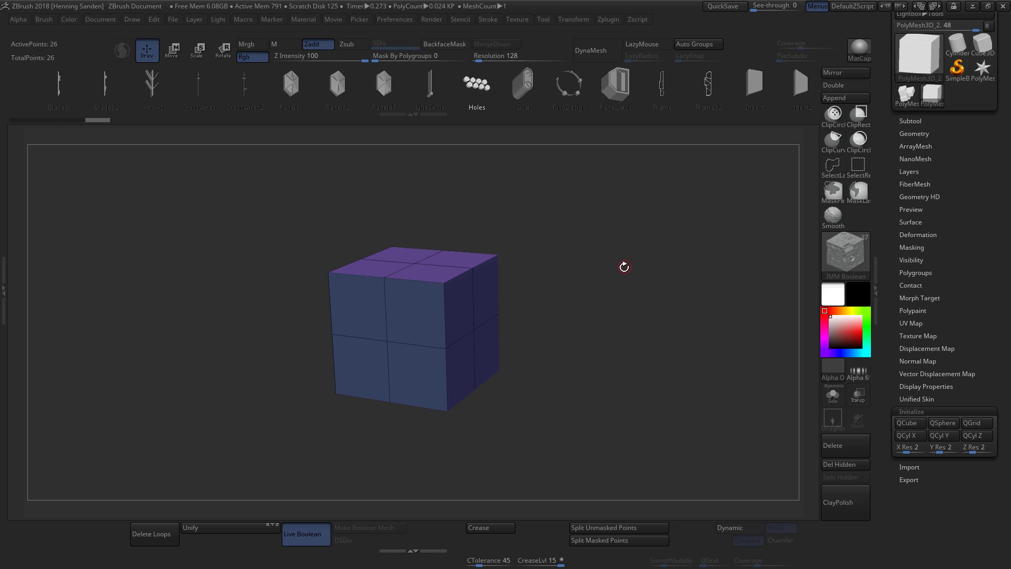
Step: Switch to the Cube3D primitive to examine its topology, return to the PolyMesh3D cube and frame it
{"action": "left_click_drag", "start_coordinate": [625, 267], "coordinate": [593, 280]}
{"action": "left_click_drag", "start_coordinate": [910, 140], "coordinate": [892, 193]}
{"action": "left_click_drag", "start_coordinate": [616, 266], "coordinate": [624, 287]}
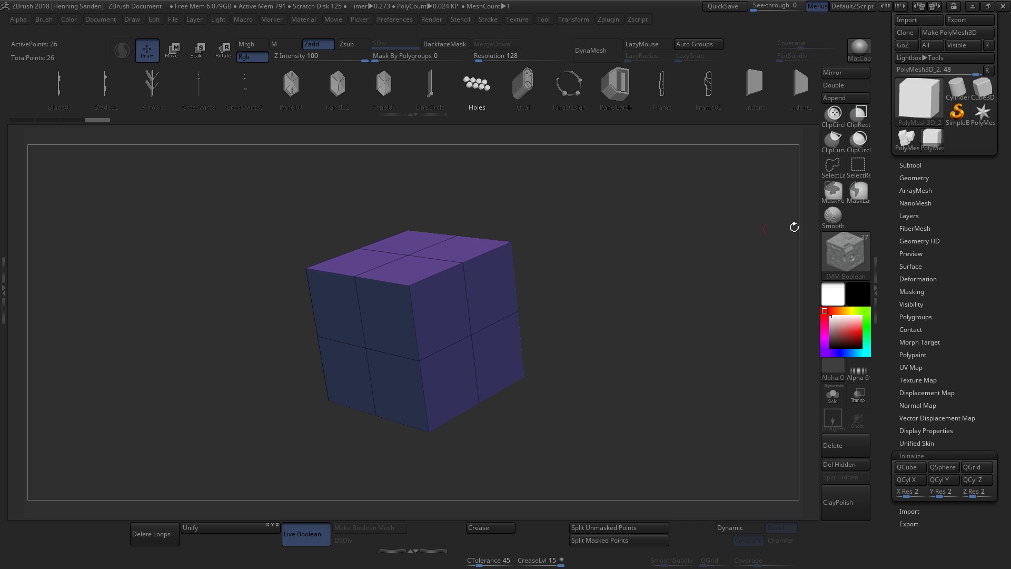
{"action": "left_click", "coordinate": [980, 91]}
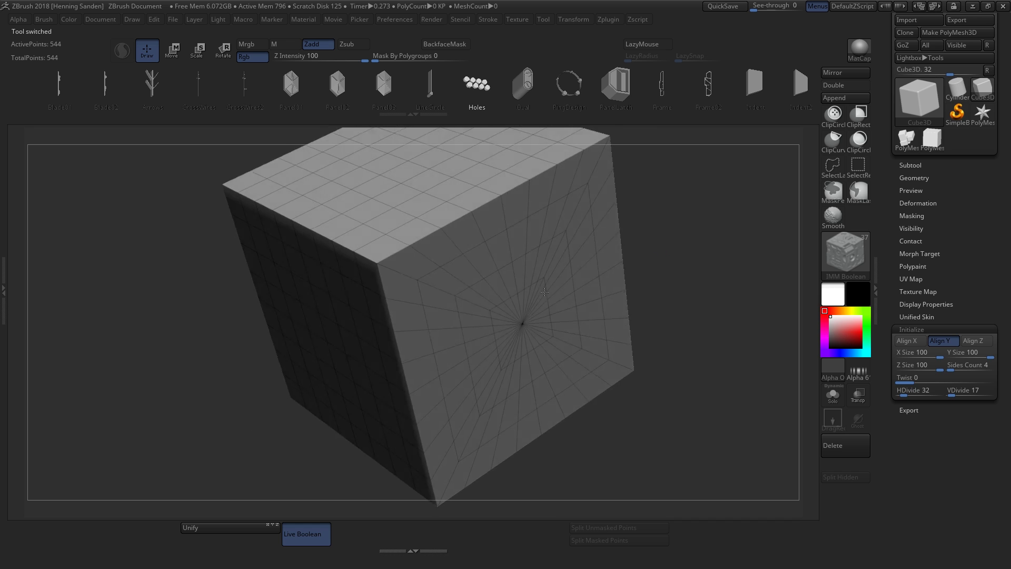
{"action": "left_click_drag", "start_coordinate": [545, 291], "coordinate": [561, 279]}
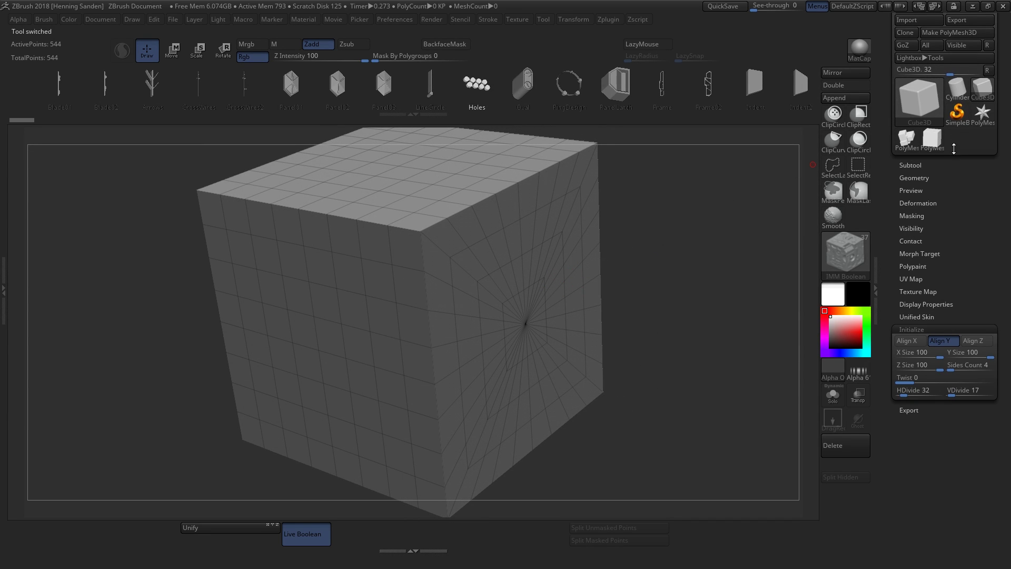
{"action": "left_click", "coordinate": [984, 119]}
{"action": "left_click", "coordinate": [931, 140]}
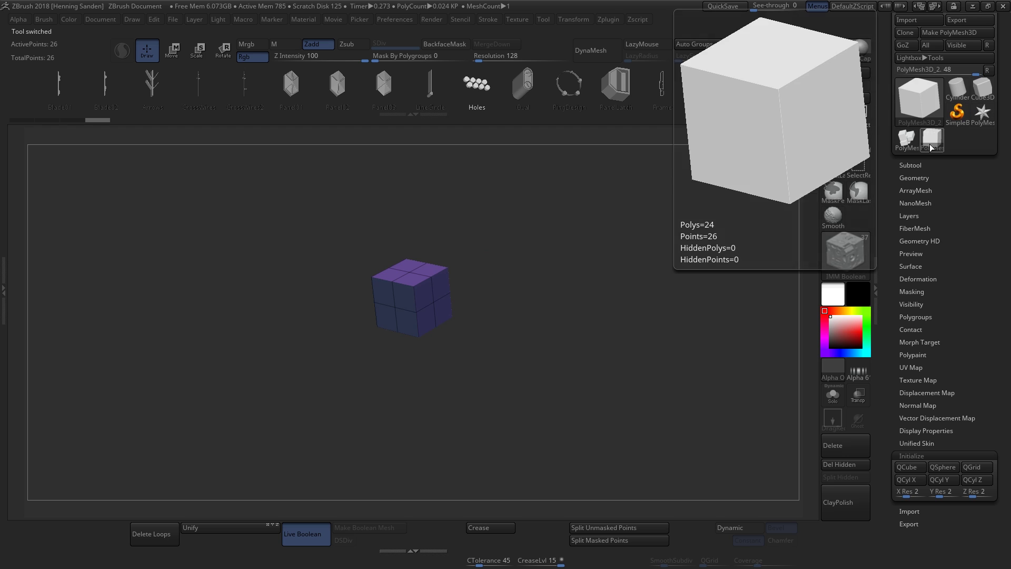
{"action": "key", "text": "f"}
{"action": "left_click_drag", "start_coordinate": [606, 279], "coordinate": [602, 269], "text": "alt"}
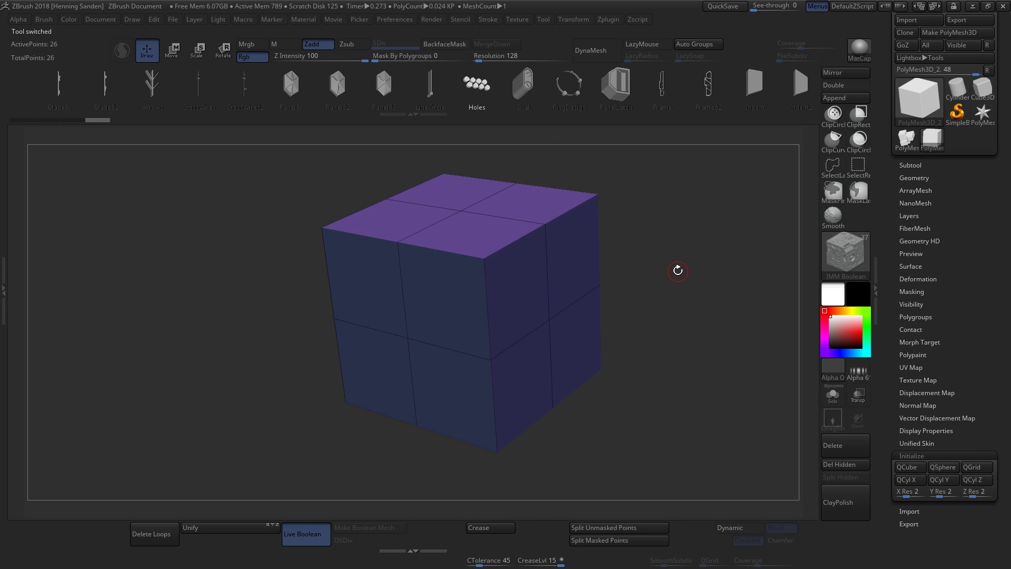
Step: Turn off Live Boolean while viewing the PolyMesh3D cube
{"action": "left_click_drag", "start_coordinate": [670, 282], "coordinate": [548, 304]}
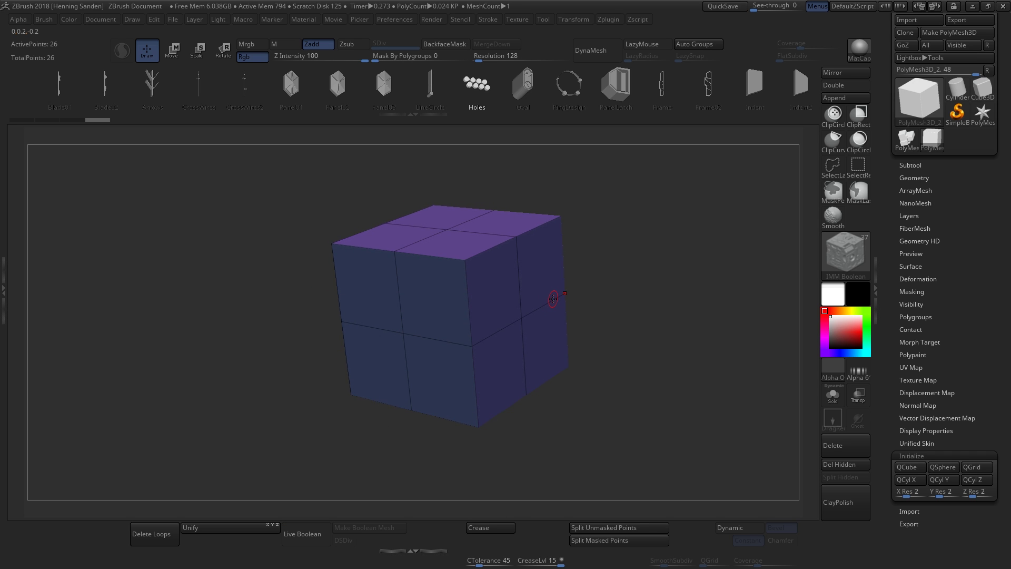
{"action": "key", "text": "b"}
{"action": "left_click_drag", "start_coordinate": [627, 237], "coordinate": [583, 262]}
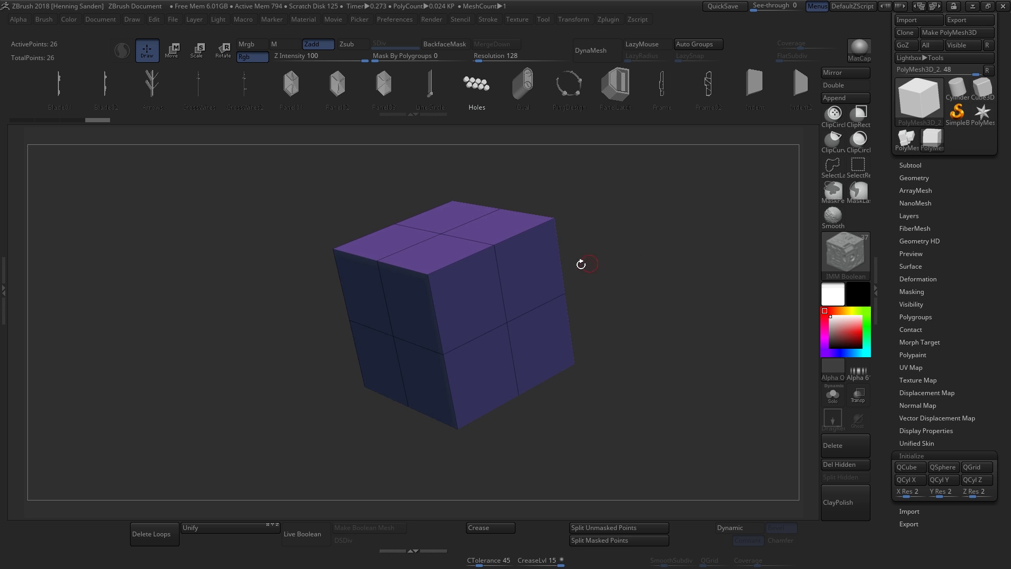
Step: Initialize the polymesh as a QSphere and examine its shape from several angles
{"action": "left_click", "coordinate": [940, 466]}
{"action": "left_click_drag", "start_coordinate": [499, 299], "coordinate": [590, 357]}
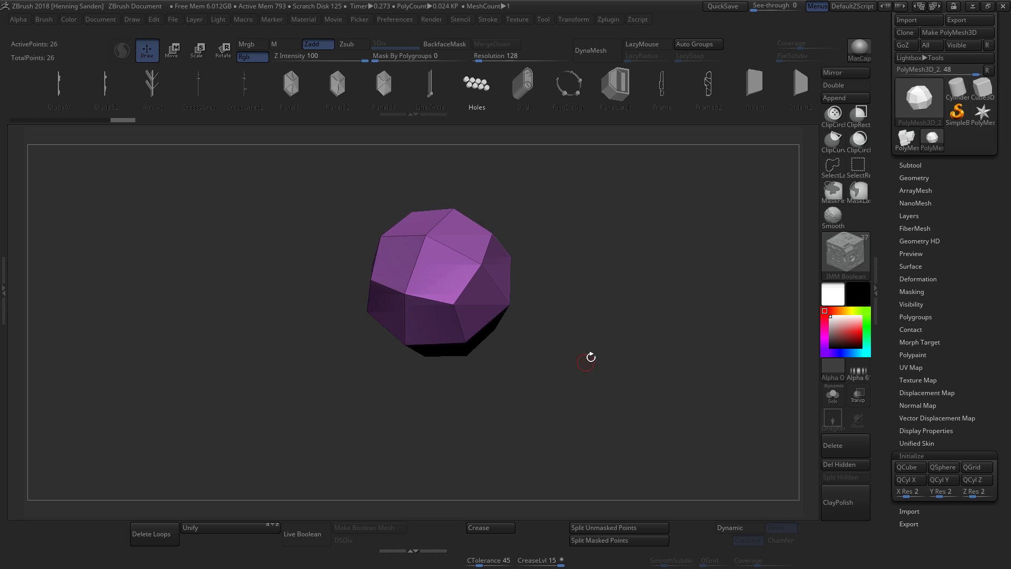
{"action": "mouse_move", "coordinate": [564, 322]}
{"action": "left_mouse_down"}
{"action": "mouse_move", "coordinate": [550, 311]}
{"action": "mouse_move", "coordinate": [515, 329]}
{"action": "mouse_move", "coordinate": [566, 309]}
{"action": "left_mouse_up"}
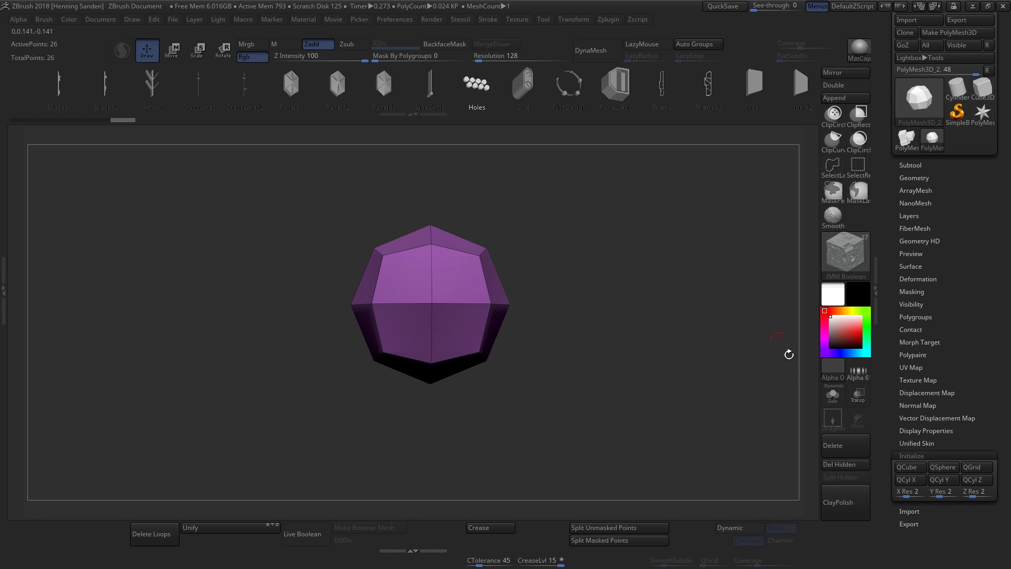
Step: Reinitialize the polymesh as a QCube and view it in perspective
{"action": "left_click", "coordinate": [915, 470]}
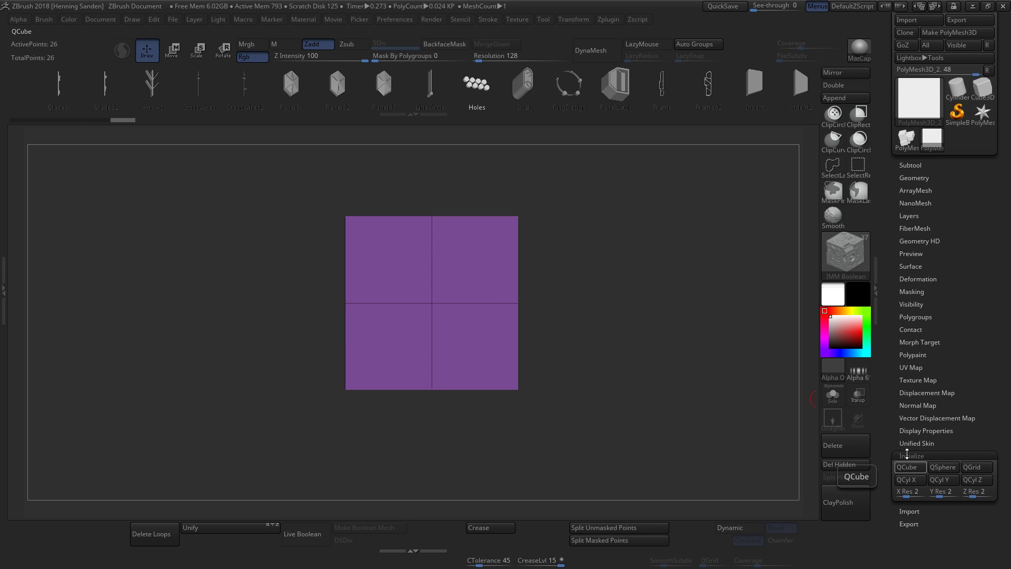
{"action": "left_click_drag", "start_coordinate": [559, 315], "coordinate": [490, 208]}
{"action": "left_click_drag", "start_coordinate": [521, 349], "coordinate": [503, 295], "text": "alt"}
{"action": "left_click_drag", "start_coordinate": [584, 251], "coordinate": [551, 274]}
{"action": "left_click_drag", "start_coordinate": [669, 254], "coordinate": [645, 258]}
{"action": "left_click_drag", "start_coordinate": [645, 257], "coordinate": [582, 286], "text": "alt"}
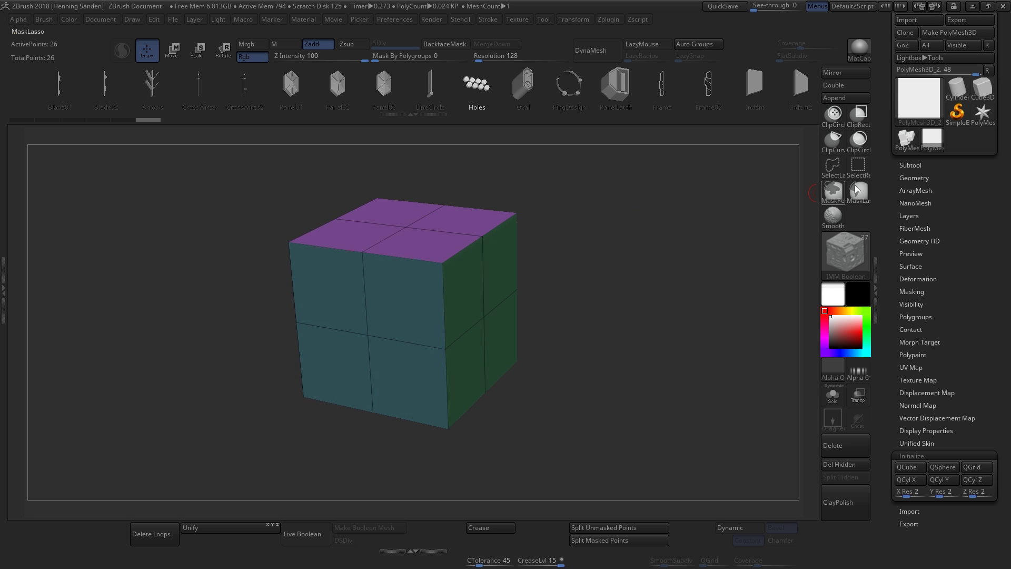
Step: Turn on Dynamic Subdiv for the cube and hide its polyframe
{"action": "left_click", "coordinate": [908, 178]}
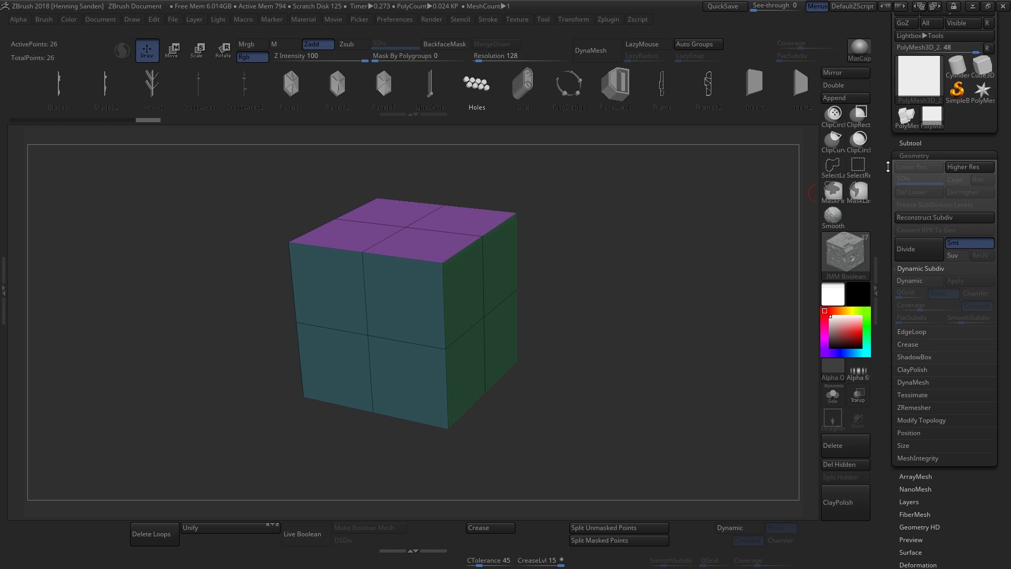
{"action": "left_click_drag", "start_coordinate": [888, 164], "coordinate": [889, 162]}
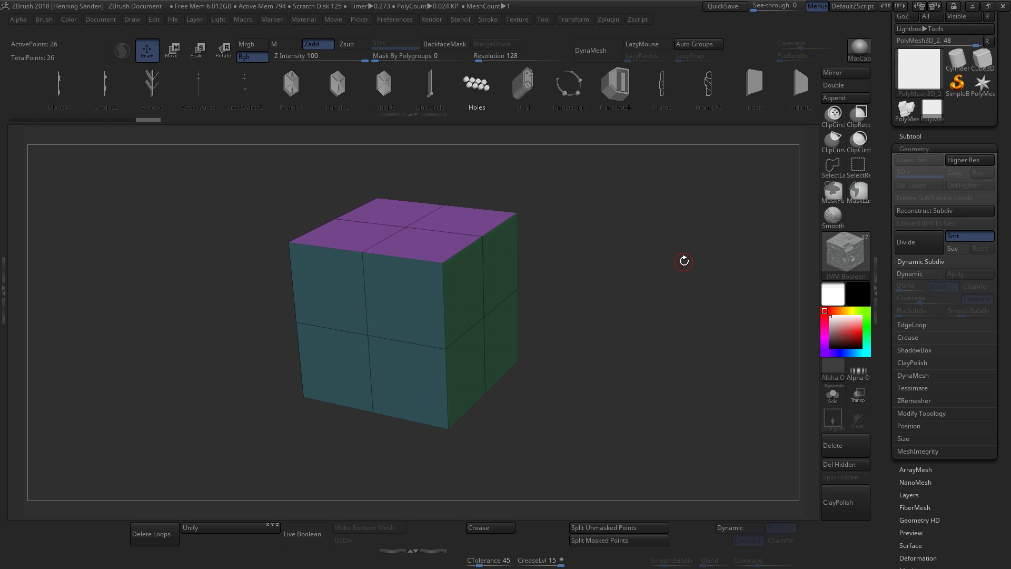
{"action": "left_click_drag", "start_coordinate": [585, 281], "coordinate": [627, 293], "text": "alt"}
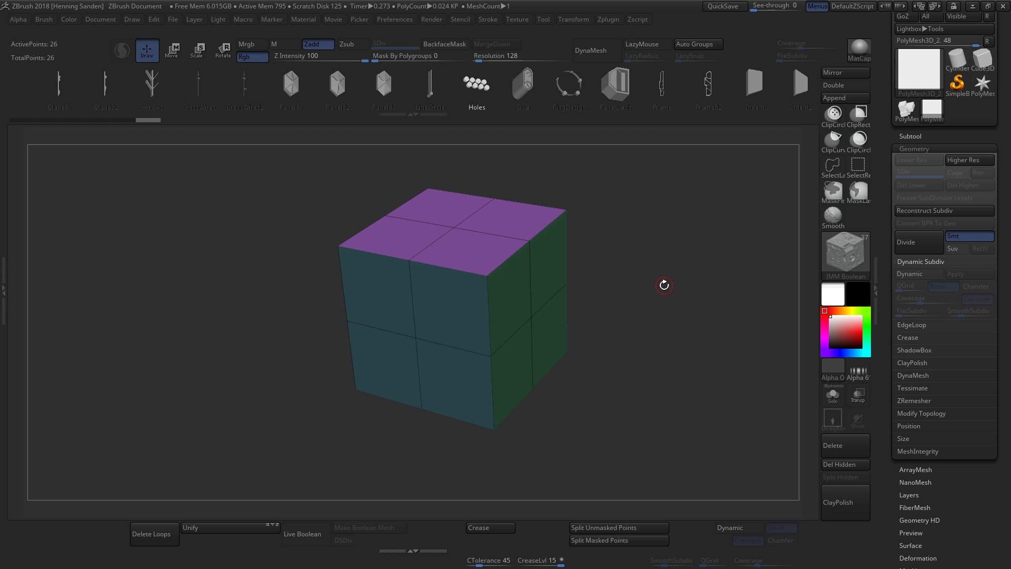
{"action": "key", "text": "d"}
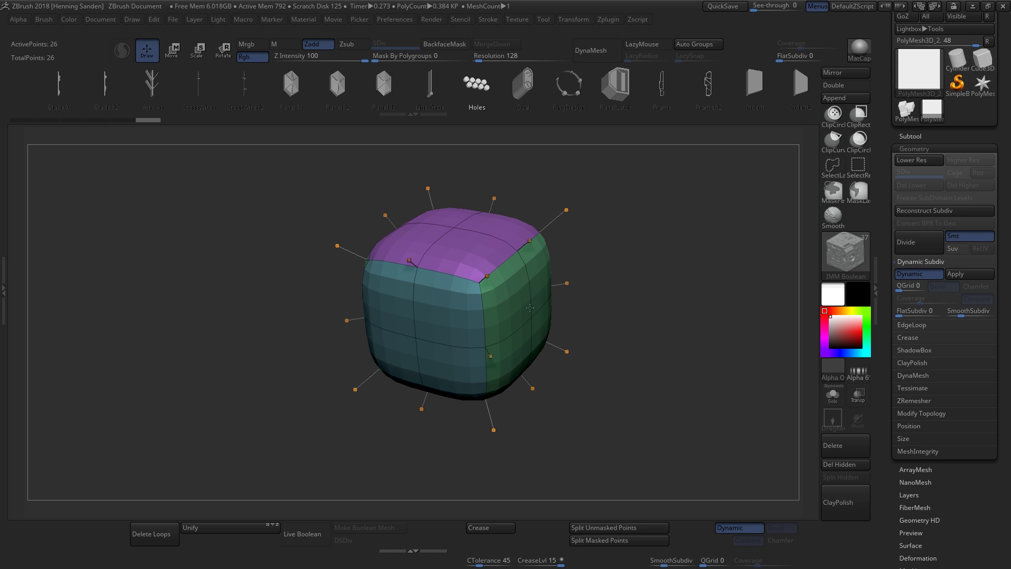
{"action": "left_click_drag", "start_coordinate": [683, 236], "coordinate": [591, 267]}
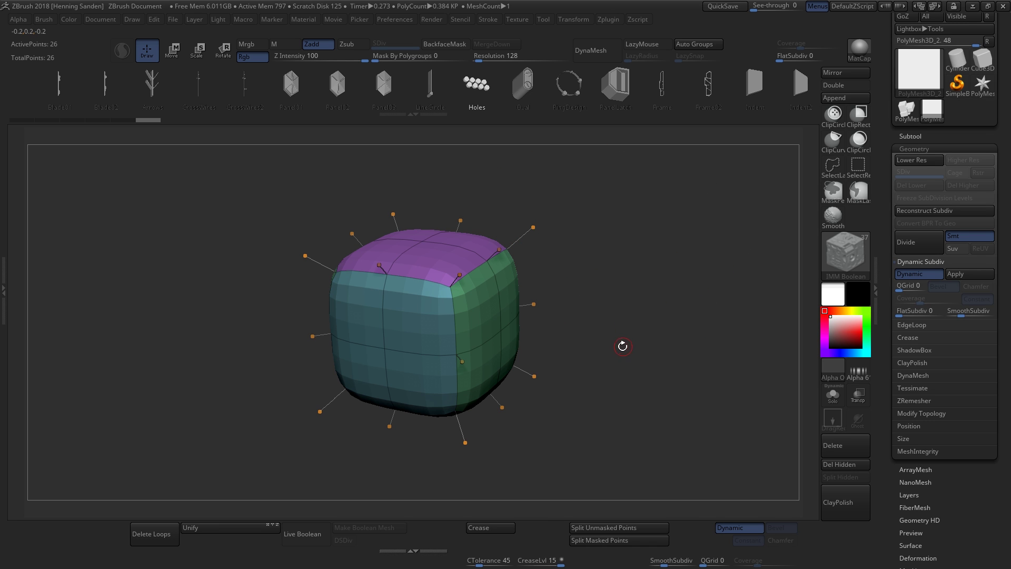
{"action": "left_click_drag", "start_coordinate": [580, 288], "coordinate": [598, 298]}
{"action": "key", "text": "shift+f"}
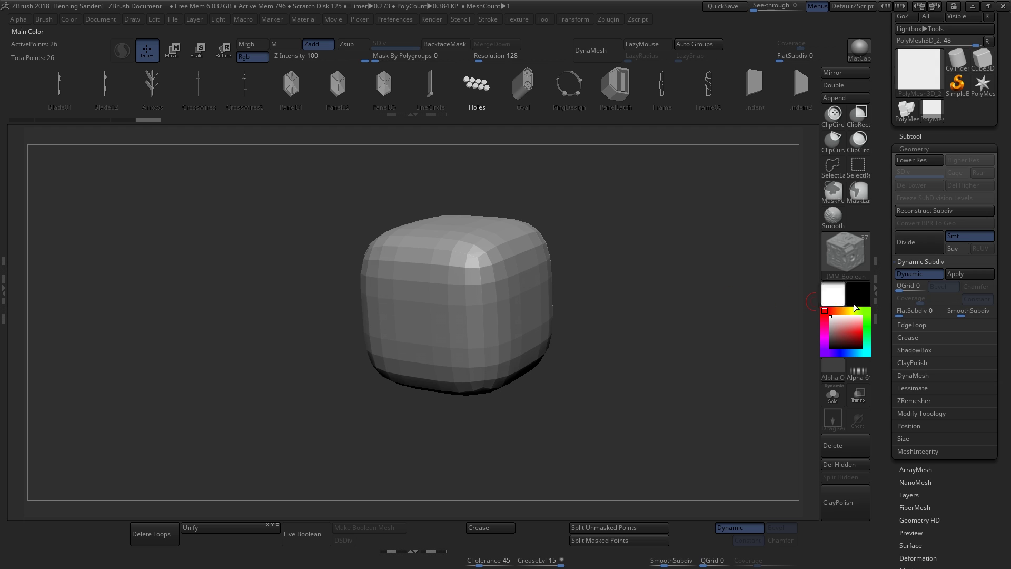
Step: Set the Dynamic Subdiv QGrid to 1 and check the cube's edges with the polyframe shown, then hidden
{"action": "left_click_drag", "start_coordinate": [645, 258], "coordinate": [626, 284], "text": "alt"}
{"action": "left_click_drag", "start_coordinate": [900, 289], "coordinate": [903, 289]}
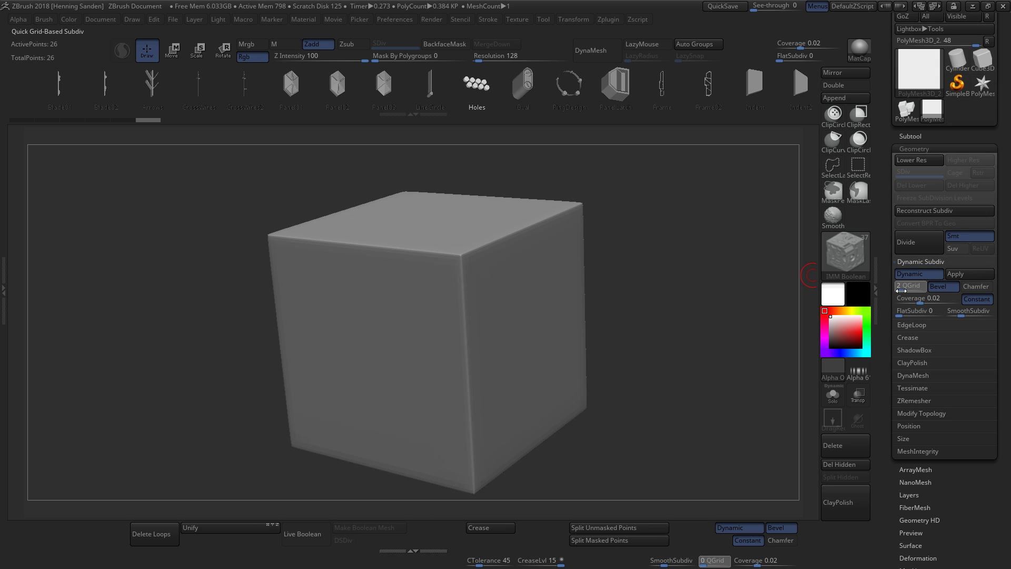
{"action": "key", "text": "shift+f"}
{"action": "mouse_move", "coordinate": [506, 289]}
{"action": "right_mouse_down"}
{"action": "mouse_move", "coordinate": [473, 295]}
{"action": "mouse_move", "coordinate": [506, 295]}
{"action": "right_mouse_up"}
{"action": "key", "text": "shift+f"}
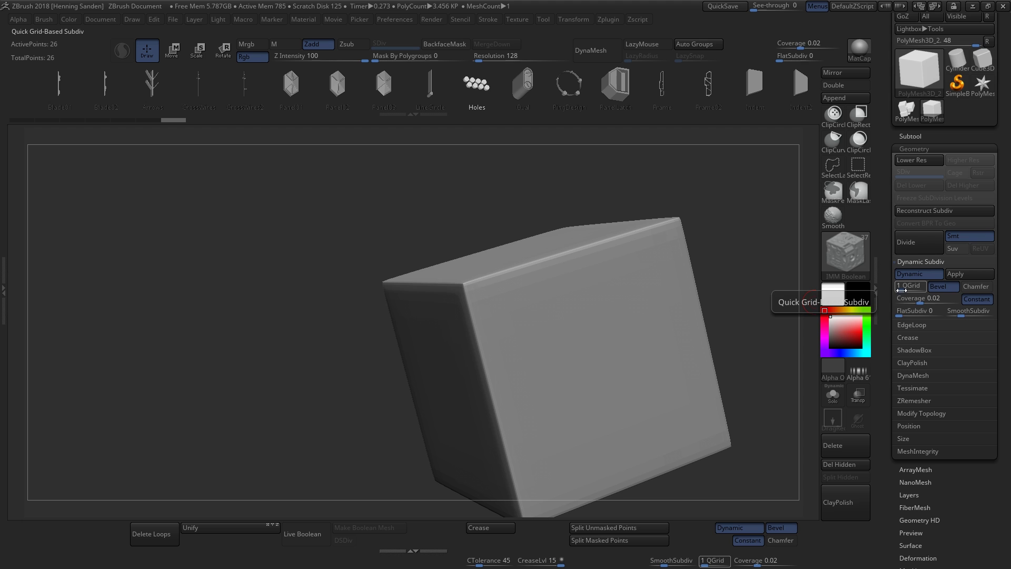
Step: Set the Dynamic Subdiv QGrid to 6 and its Coverage to about 0.11 to widen the cube's rounded edges
{"action": "left_click_drag", "start_coordinate": [902, 290], "coordinate": [910, 290]}
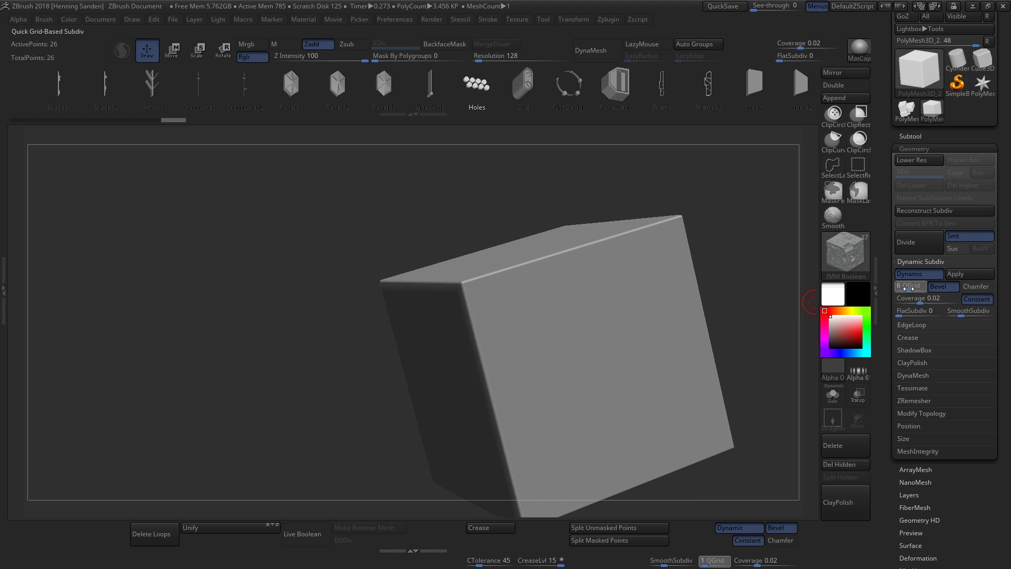
{"action": "mouse_move", "coordinate": [689, 312]}
{"action": "right_mouse_down"}
{"action": "mouse_move", "coordinate": [521, 291]}
{"action": "mouse_move", "coordinate": [591, 299]}
{"action": "mouse_move", "coordinate": [596, 311]}
{"action": "right_mouse_up"}
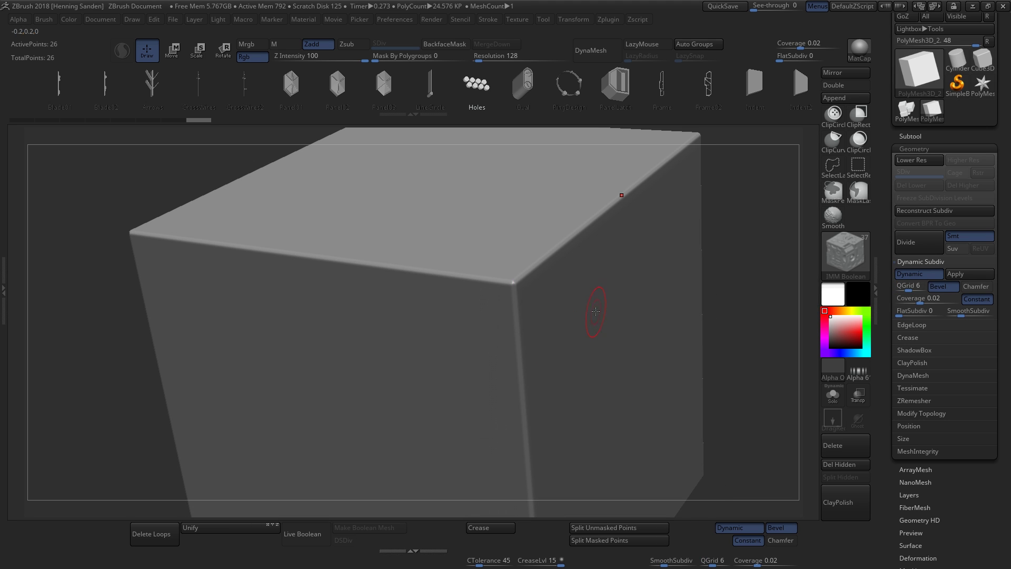
{"action": "right_click_drag", "start_coordinate": [697, 298], "coordinate": [632, 294]}
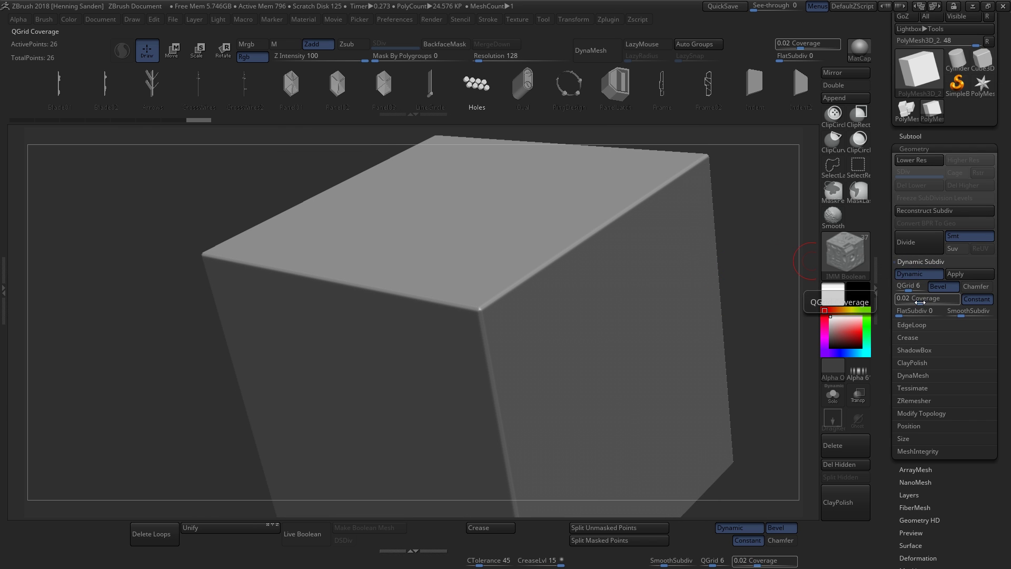
{"action": "mouse_move", "coordinate": [920, 299]}
{"action": "left_mouse_down"}
{"action": "mouse_move", "coordinate": [943, 299]}
{"action": "mouse_move", "coordinate": [915, 298]}
{"action": "mouse_move", "coordinate": [930, 299]}
{"action": "left_mouse_up"}
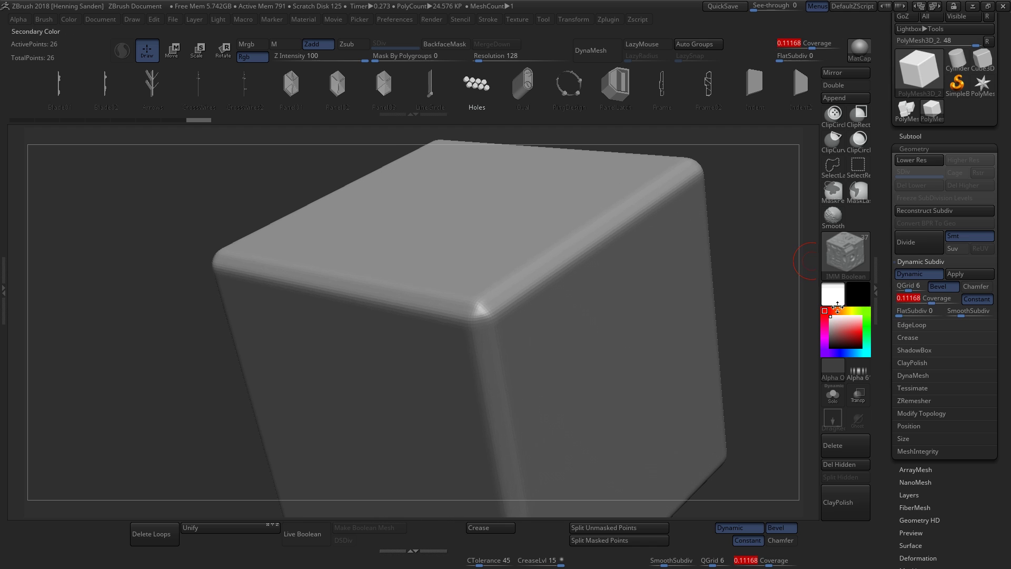
{"action": "right_click_drag", "start_coordinate": [685, 295], "coordinate": [617, 304]}
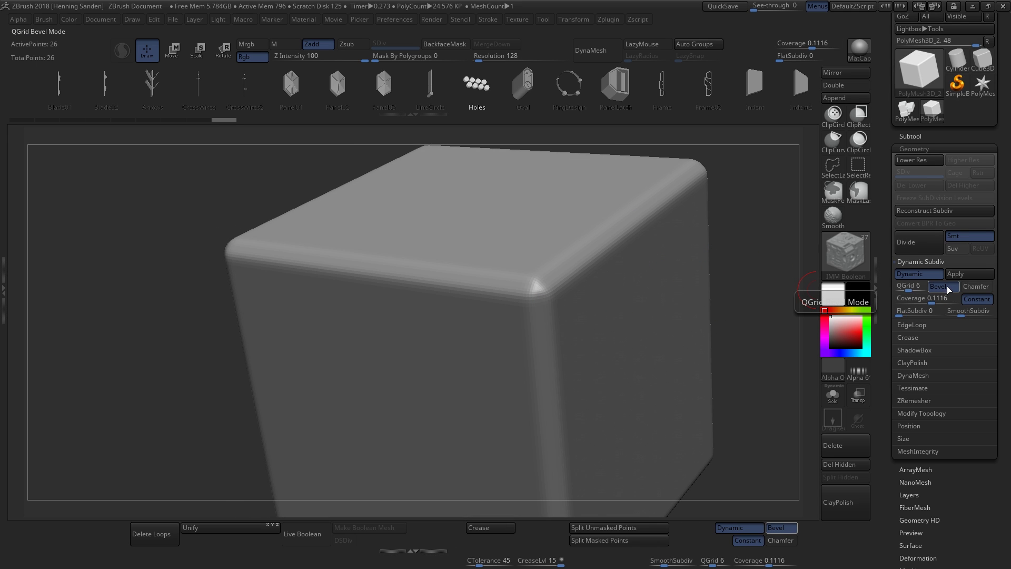
Step: Switch the QGrid edge mode to Chamfer to compare the edges, and return to Bevel
{"action": "left_click", "coordinate": [972, 286]}
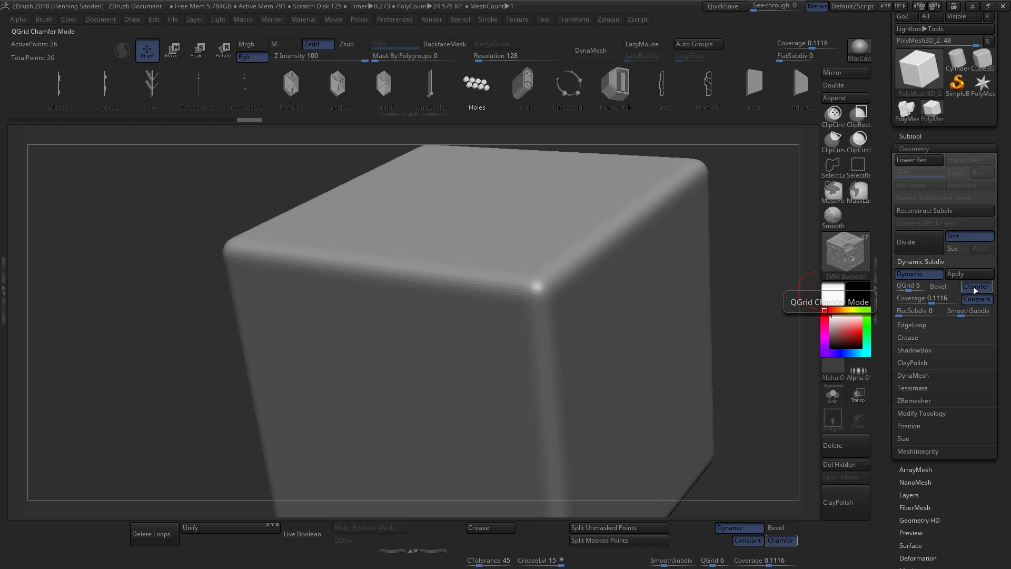
{"action": "right_click_drag", "start_coordinate": [702, 305], "coordinate": [575, 258]}
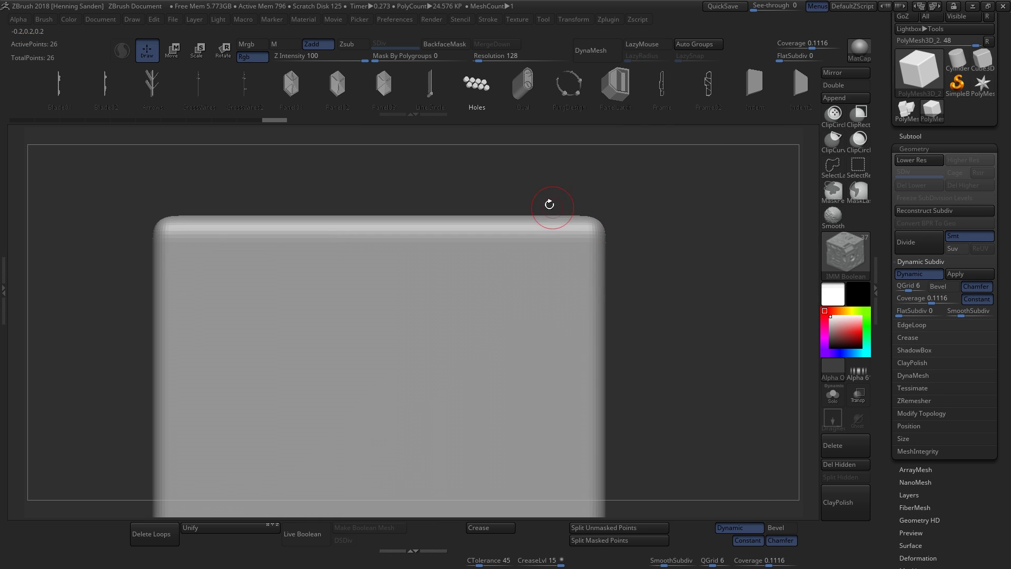
{"action": "left_click", "coordinate": [938, 287]}
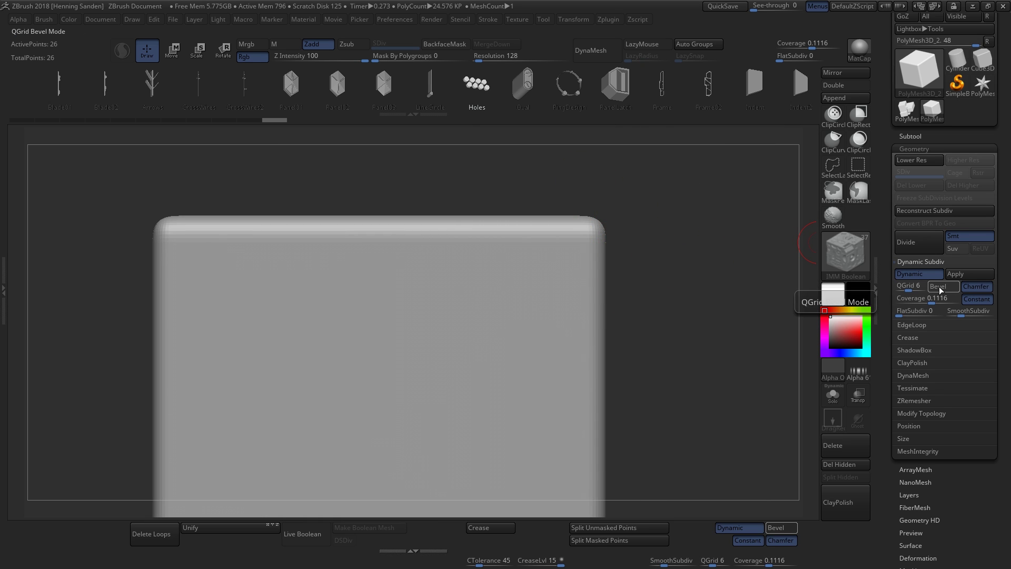
Step: Set the cube's Dynamic Subdiv QGrid to 9 and Coverage to about 0.05 for tighter rounded edges, and open the Subtool list
{"action": "left_click_drag", "start_coordinate": [627, 237], "coordinate": [575, 237]}
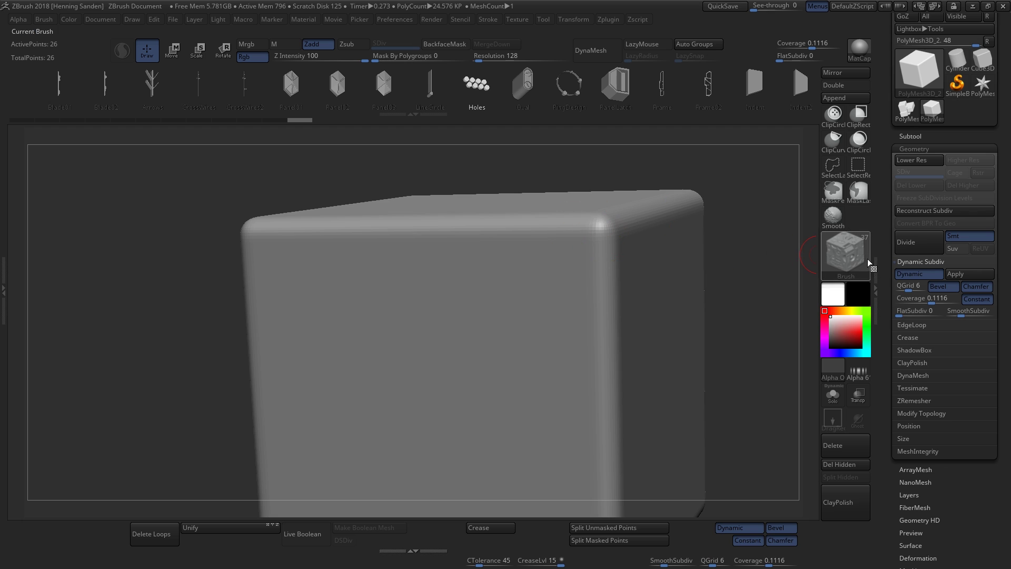
{"action": "left_click_drag", "start_coordinate": [910, 289], "coordinate": [926, 298]}
{"action": "right_click_drag", "start_coordinate": [653, 242], "coordinate": [535, 273]}
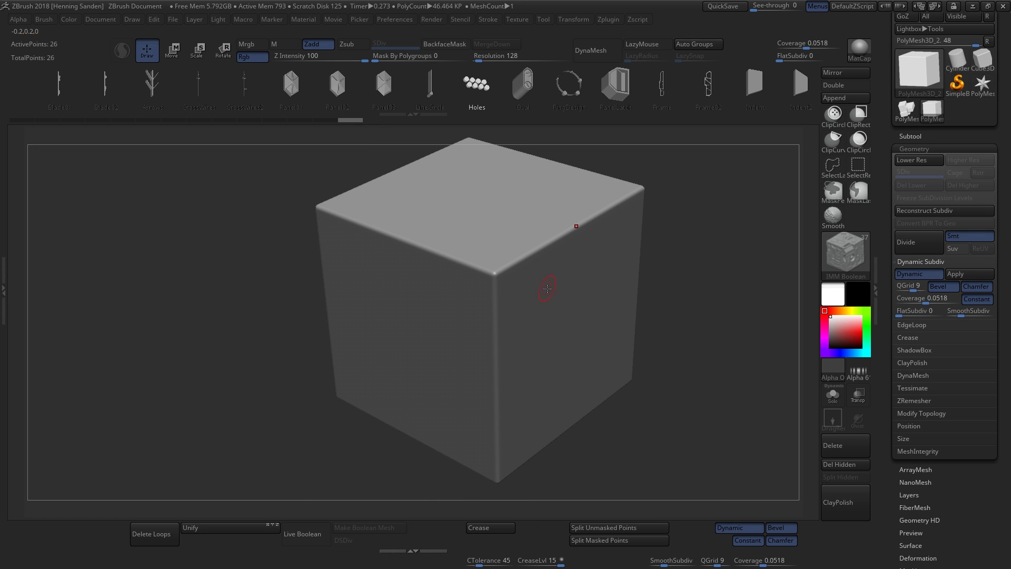
{"action": "left_click_drag", "start_coordinate": [548, 289], "coordinate": [496, 300]}
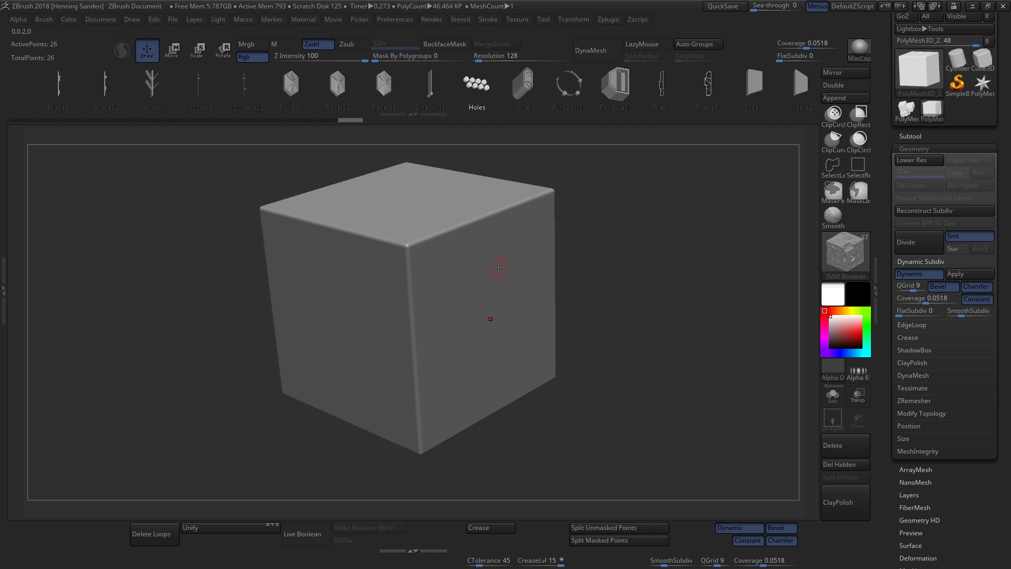
{"action": "right_click_drag", "start_coordinate": [521, 303], "coordinate": [532, 284]}
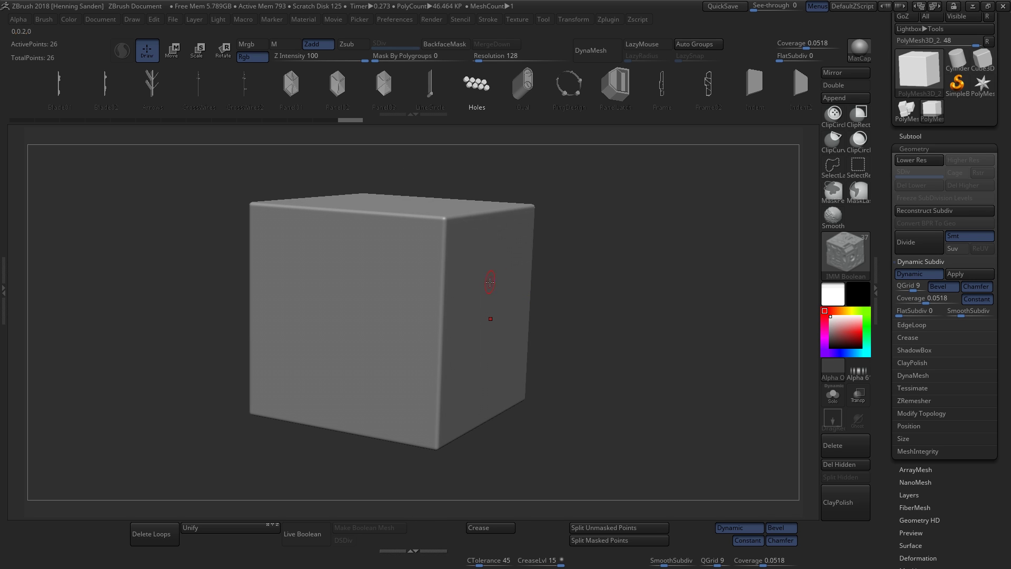
{"action": "mouse_move", "coordinate": [508, 284]}
{"action": "right_mouse_down", "text": "shift"}
{"action": "mouse_move", "coordinate": [535, 286]}
{"action": "mouse_move", "coordinate": [467, 298]}
{"action": "mouse_move", "coordinate": [465, 320]}
{"action": "right_mouse_up", "text": "shift"}
{"action": "left_click", "coordinate": [905, 137]}
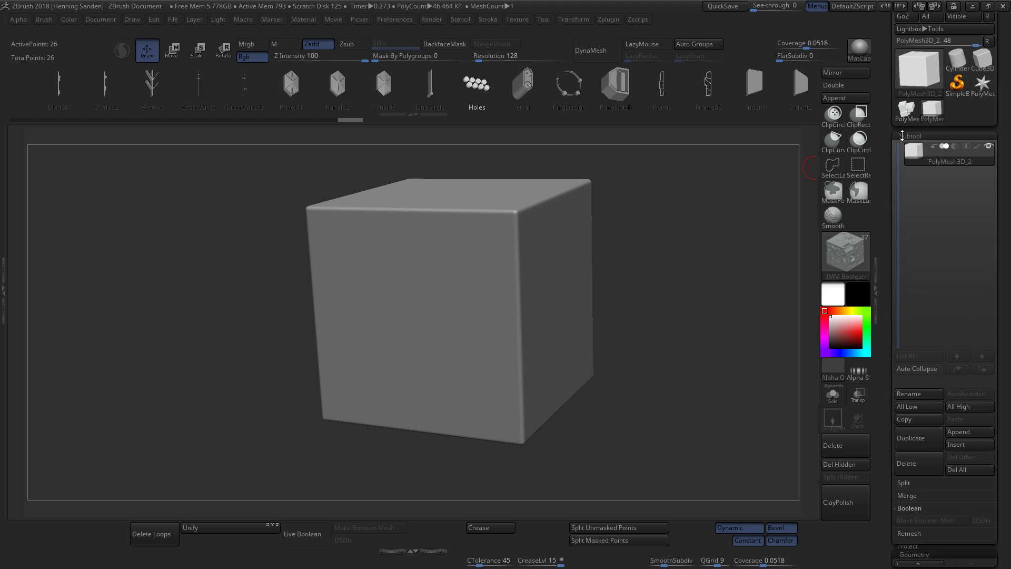
Step: Compare the cube with Dynamic Subdiv off and on, examining its base topology with the polyframe shown and its edges with it hidden
{"action": "right_click_drag", "start_coordinate": [560, 266], "coordinate": [562, 294]}
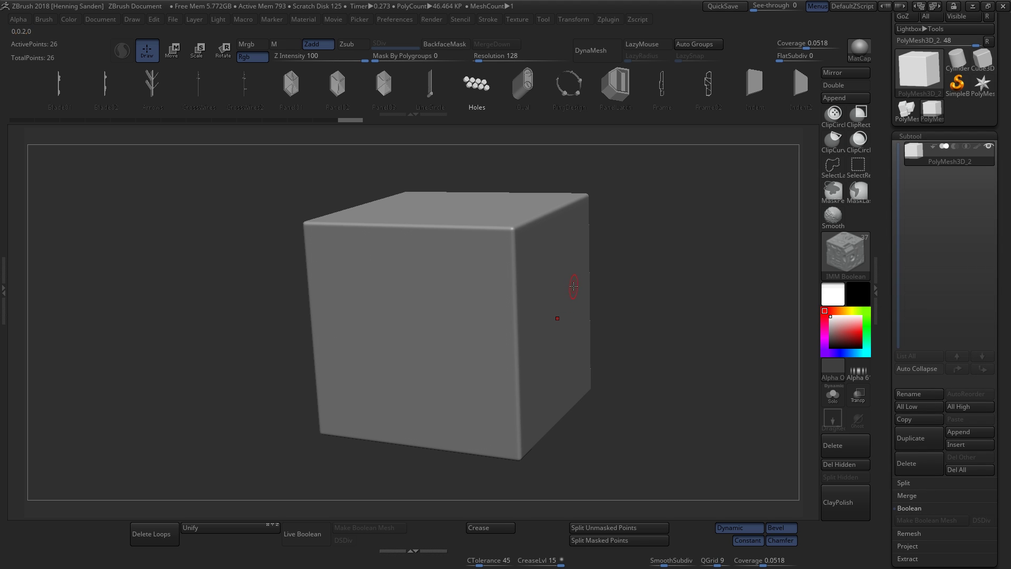
{"action": "key", "text": "shift+d"}
{"action": "right_click_drag", "start_coordinate": [650, 271], "coordinate": [575, 286]}
{"action": "key", "text": "shift+f"}
{"action": "key", "text": "d"}
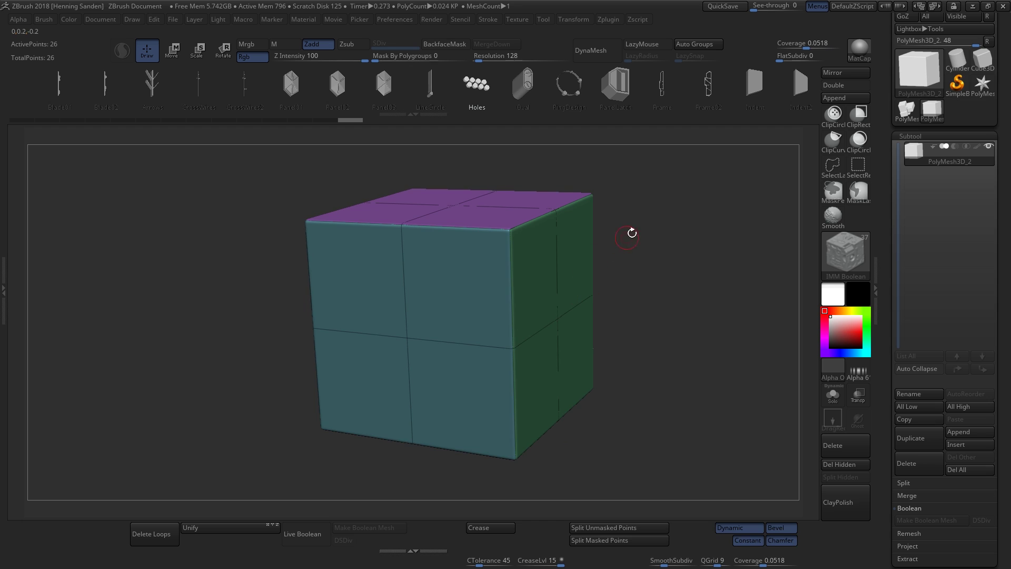
{"action": "key", "text": "shift+f"}
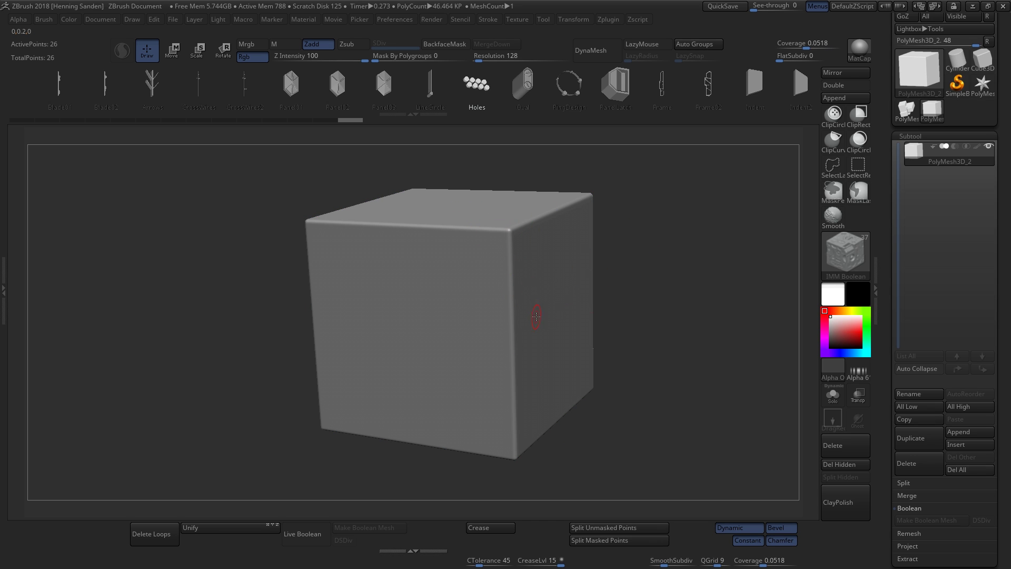
{"action": "right_click_drag", "start_coordinate": [541, 292], "coordinate": [526, 255]}
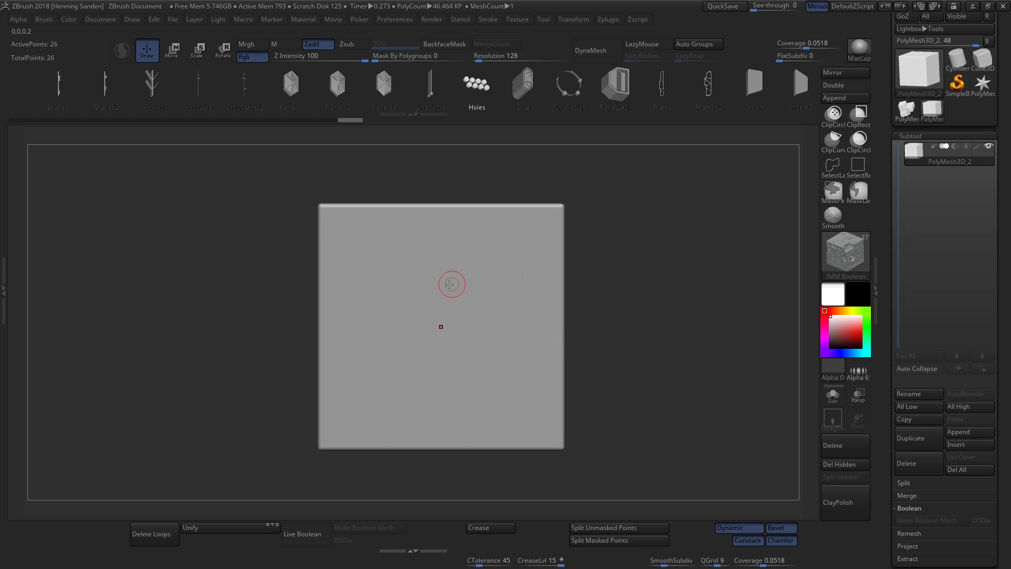
{"action": "mouse_move", "coordinate": [449, 284]}
{"action": "right_mouse_down"}
{"action": "mouse_move", "coordinate": [422, 294]}
{"action": "mouse_move", "coordinate": [498, 276]}
{"action": "mouse_move", "coordinate": [542, 284]}
{"action": "mouse_move", "coordinate": [454, 297]}
{"action": "right_mouse_up"}
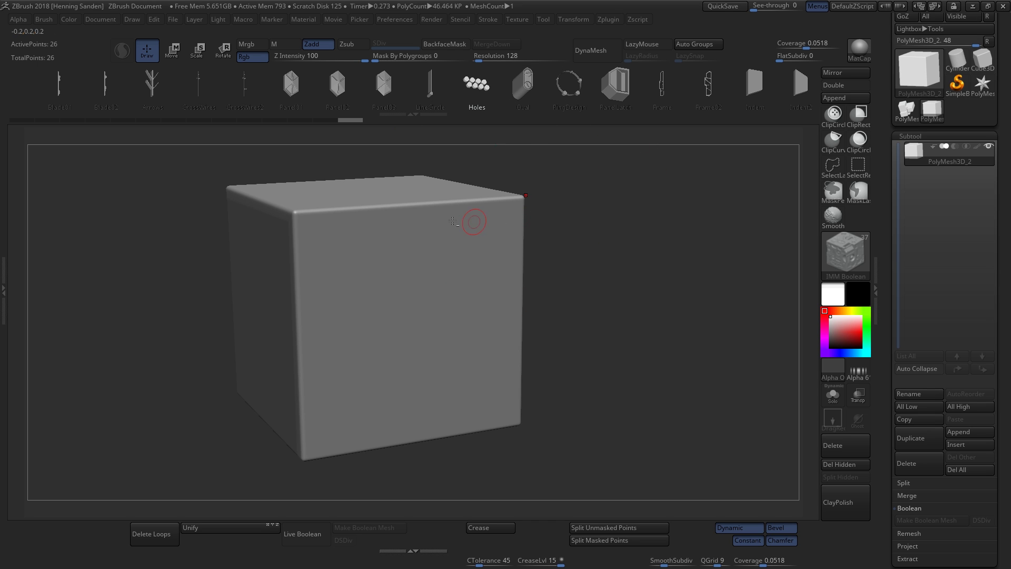
{"action": "right_click_drag", "start_coordinate": [469, 218], "coordinate": [478, 293]}
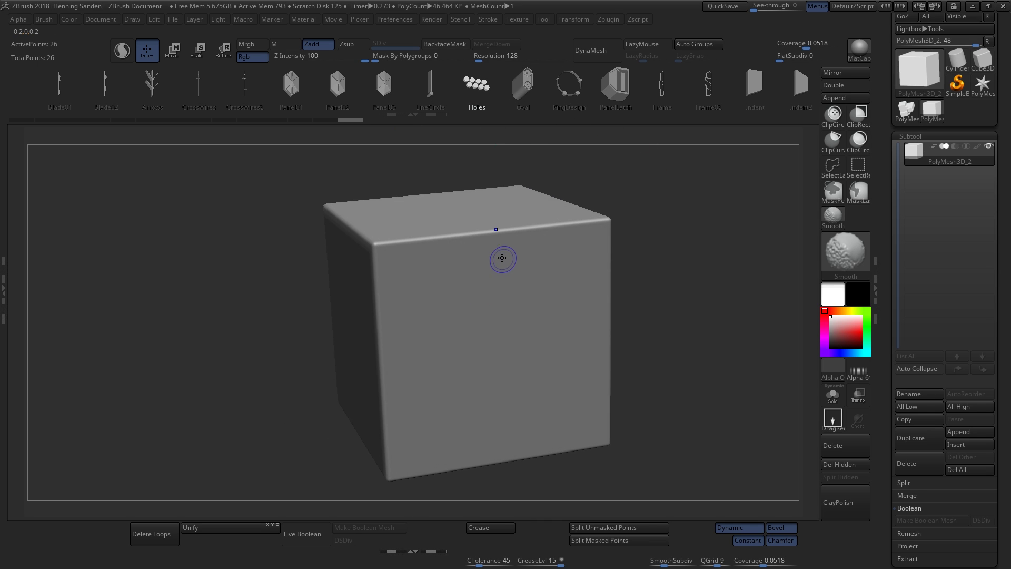
{"action": "key", "text": "shift+f"}
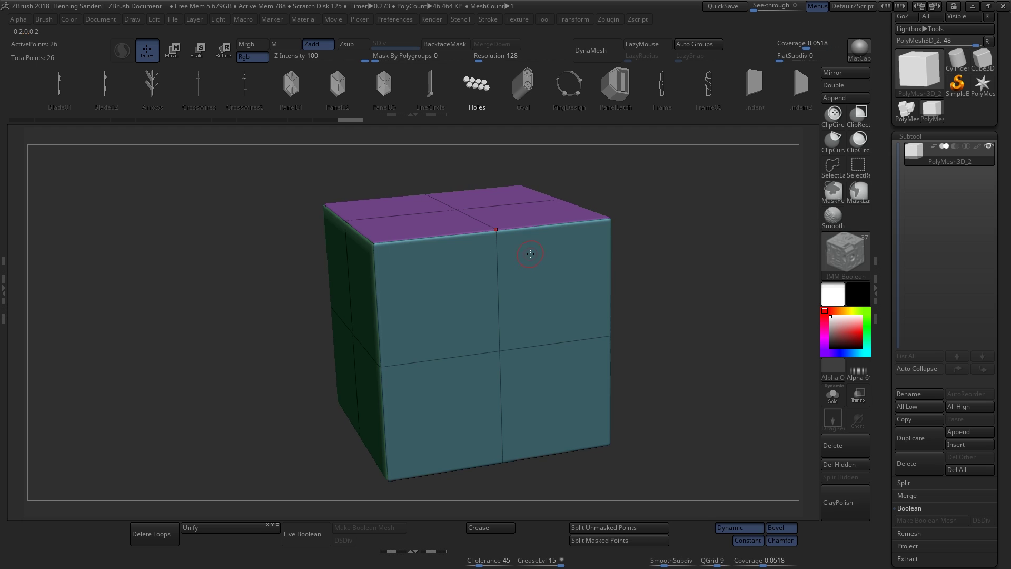
{"action": "key", "text": "shift+f"}
{"action": "right_click_drag", "start_coordinate": [537, 264], "coordinate": [529, 211]}
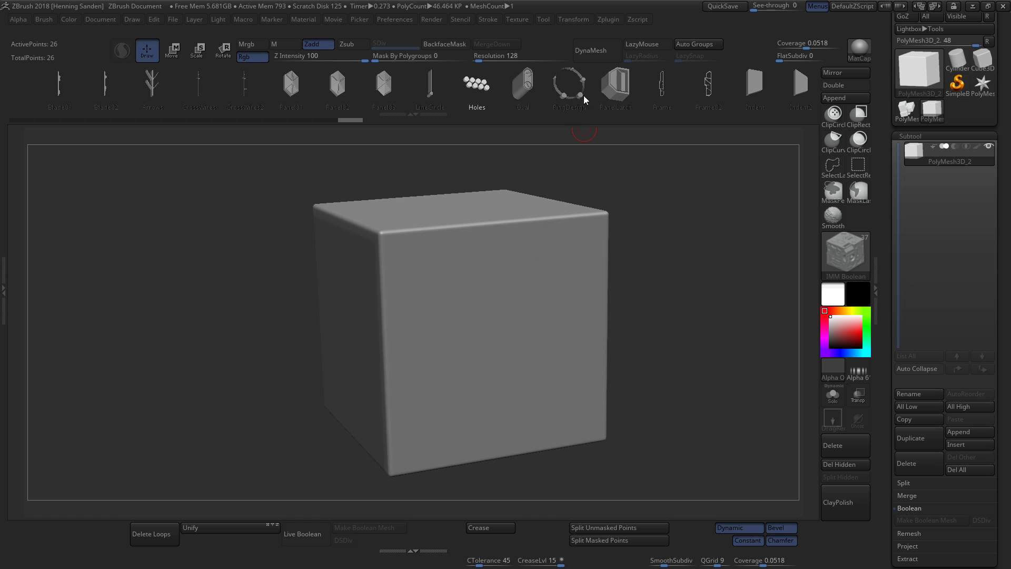
Step: Insert the Oval mesh tilted on the cube's front face and show the polyframe
{"action": "left_click", "coordinate": [526, 87]}
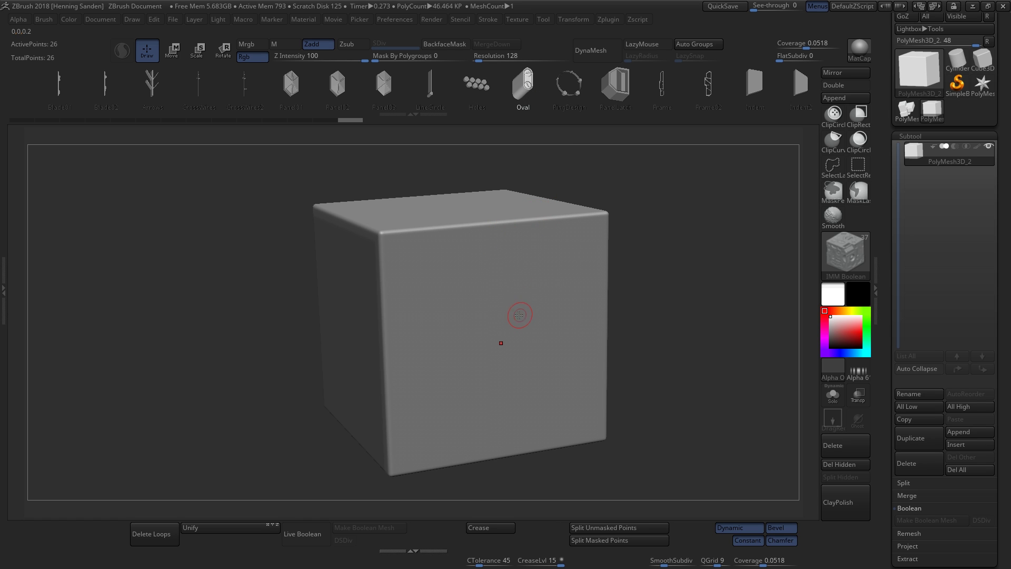
{"action": "left_click_drag", "start_coordinate": [501, 343], "coordinate": [587, 309]}
{"action": "right_click_drag", "start_coordinate": [587, 309], "coordinate": [553, 253]}
{"action": "right_click_drag", "start_coordinate": [437, 271], "coordinate": [530, 285]}
{"action": "key", "text": "shift+f"}
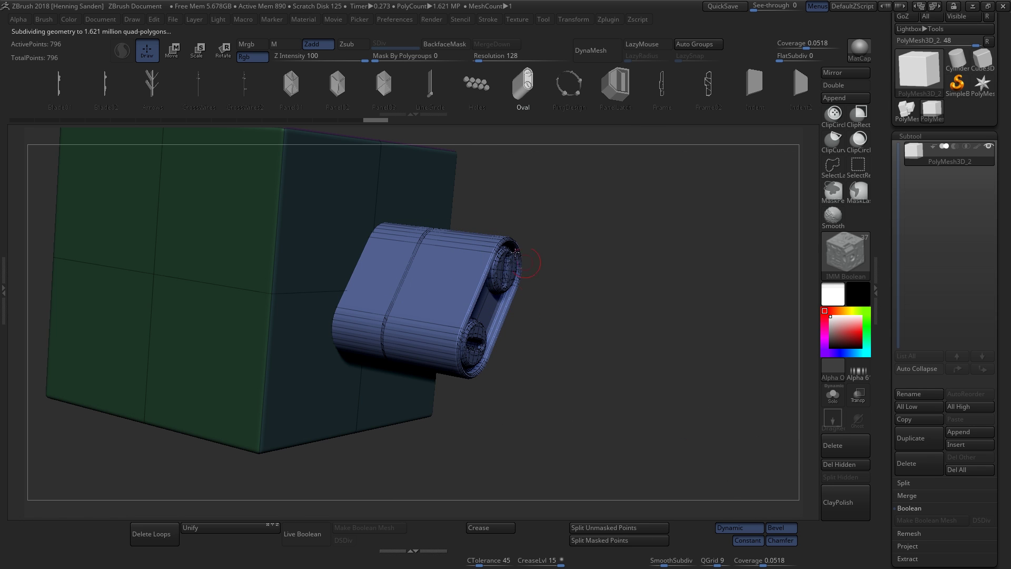
{"action": "right_click_drag", "start_coordinate": [485, 243], "coordinate": [496, 319]}
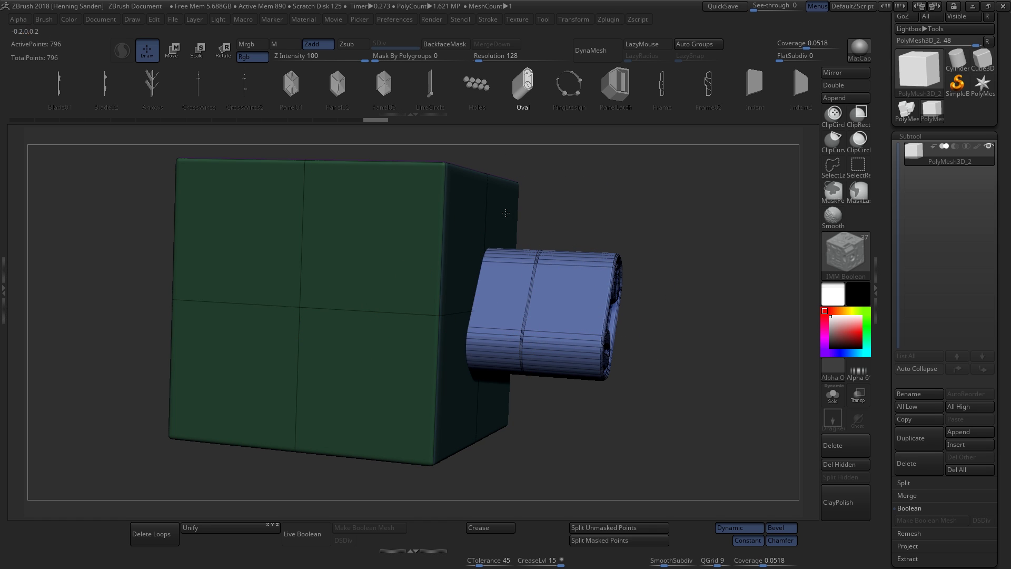
{"action": "right_click_drag", "start_coordinate": [534, 389], "coordinate": [487, 412]}
{"action": "right_click_drag", "start_coordinate": [554, 284], "coordinate": [536, 276]}
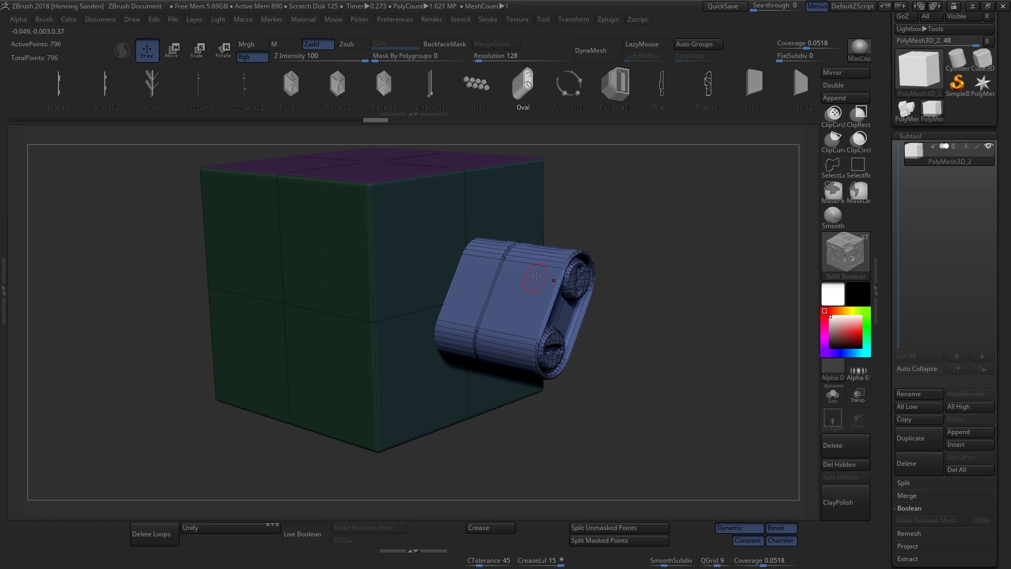
Step: Split the unmasked points so the inserted oval and the cube are separate subtools
{"action": "left_click", "coordinate": [610, 529]}
{"action": "right_click_drag", "start_coordinate": [574, 292], "coordinate": [565, 292]}
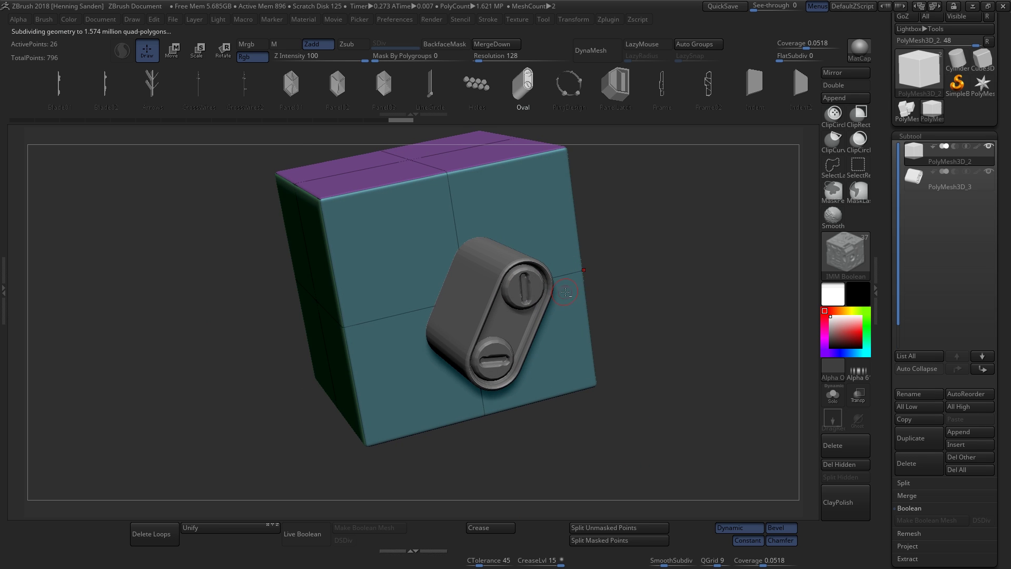
{"action": "right_click_drag", "start_coordinate": [448, 254], "coordinate": [467, 298], "text": "shift"}
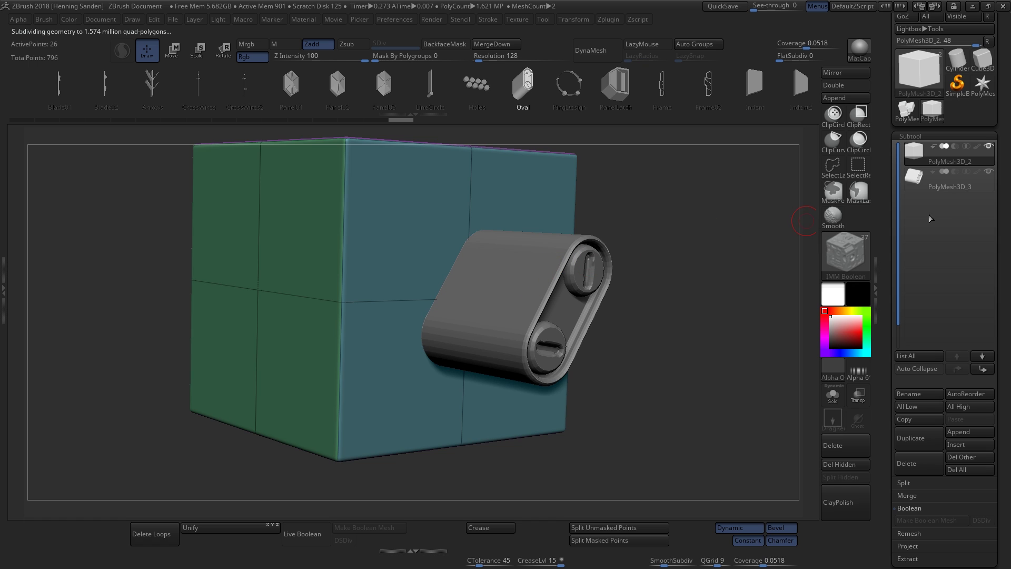
Step: Make the oval subtool active and turn off its Dynamic Subdiv
{"action": "left_click", "coordinate": [949, 185]}
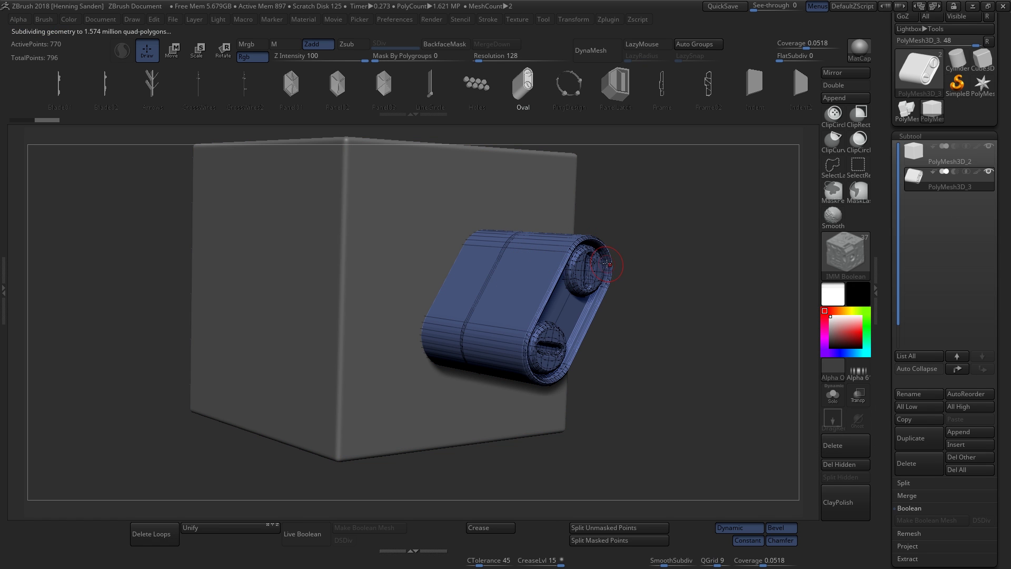
{"action": "right_click_drag", "start_coordinate": [607, 265], "coordinate": [712, 432]}
{"action": "right_click_drag", "start_coordinate": [598, 298], "coordinate": [596, 263]}
{"action": "right_click_drag", "start_coordinate": [639, 298], "coordinate": [717, 416]}
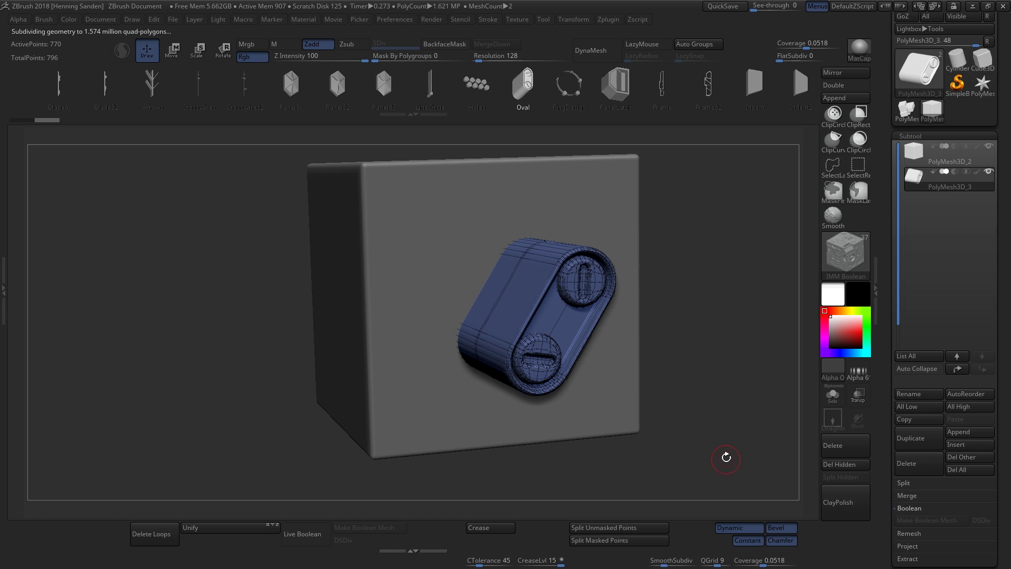
{"action": "right_click_drag", "start_coordinate": [604, 328], "coordinate": [559, 267]}
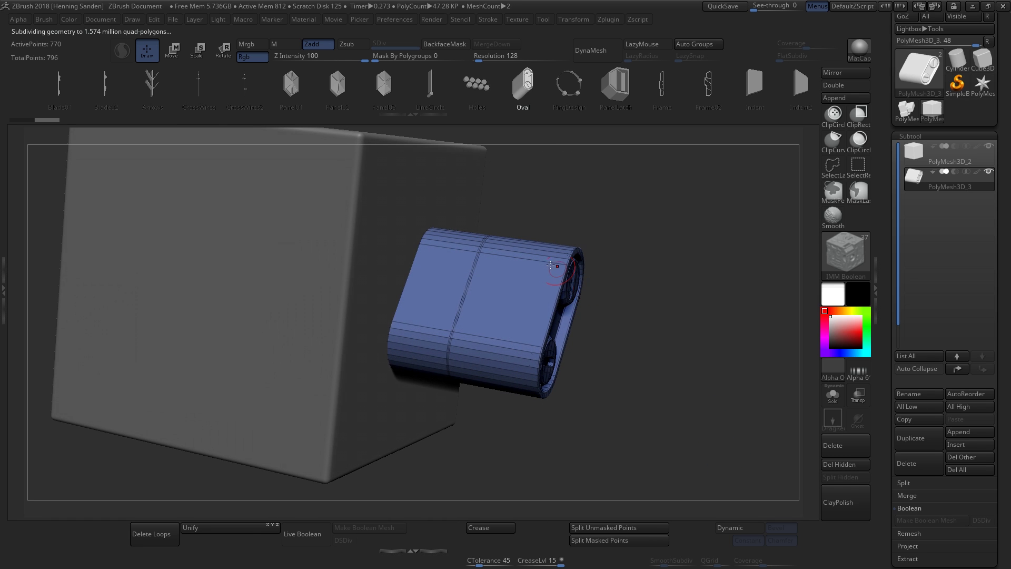
Step: Show the transform gizmo in Move mode, center it on the oval, and reset its orientation
{"action": "key", "text": "w"}
{"action": "right_click_drag", "start_coordinate": [548, 322], "coordinate": [582, 305], "text": "shift"}
{"action": "mouse_move", "coordinate": [478, 318]}
{"action": "left_mouse_down"}
{"action": "mouse_move", "coordinate": [604, 318]}
{"action": "mouse_move", "coordinate": [498, 316]}
{"action": "left_mouse_up"}
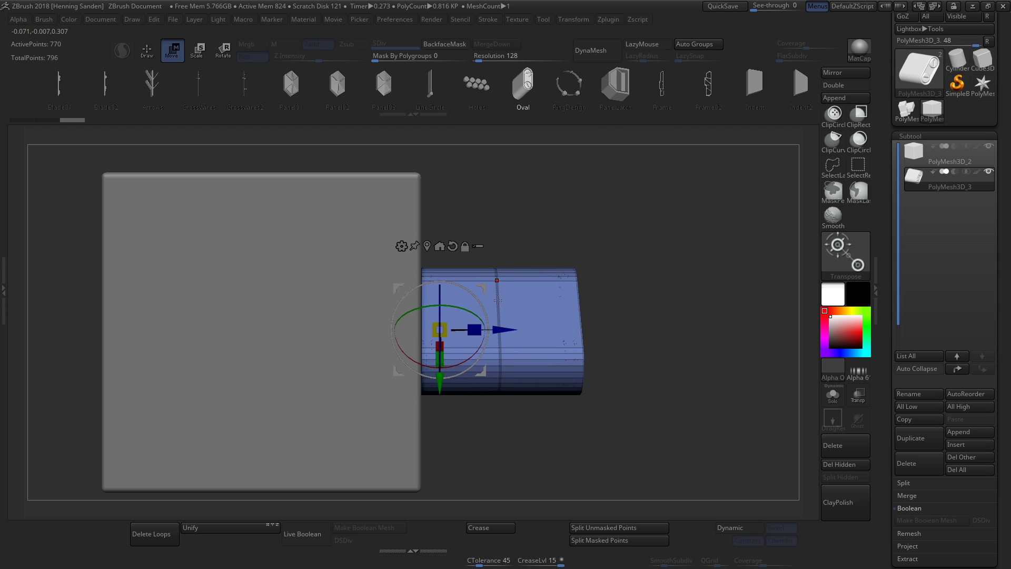
{"action": "left_click", "coordinate": [427, 246], "text": "alt"}
{"action": "left_click_drag", "start_coordinate": [648, 319], "coordinate": [583, 269]}
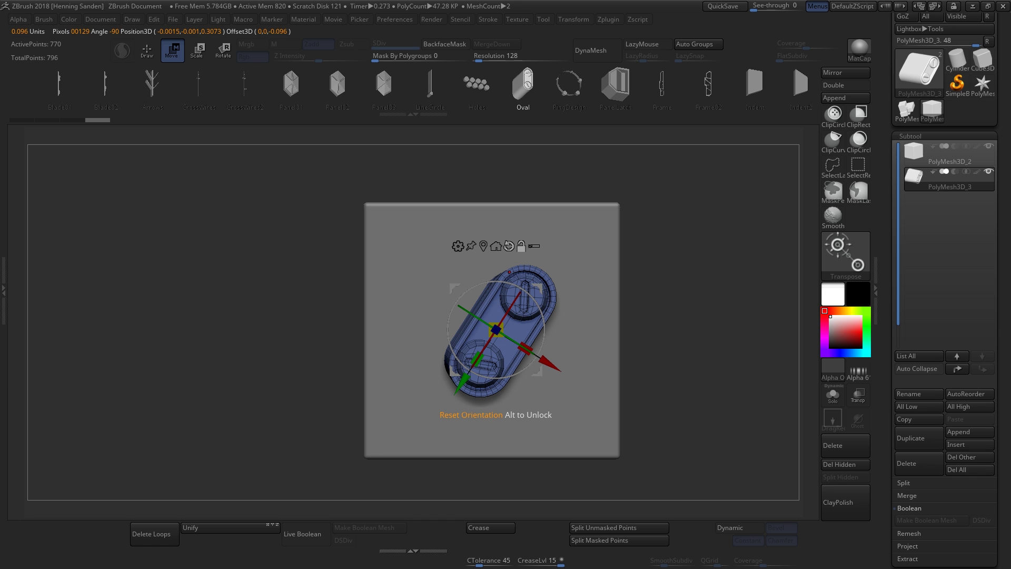
{"action": "left_click", "coordinate": [508, 245]}
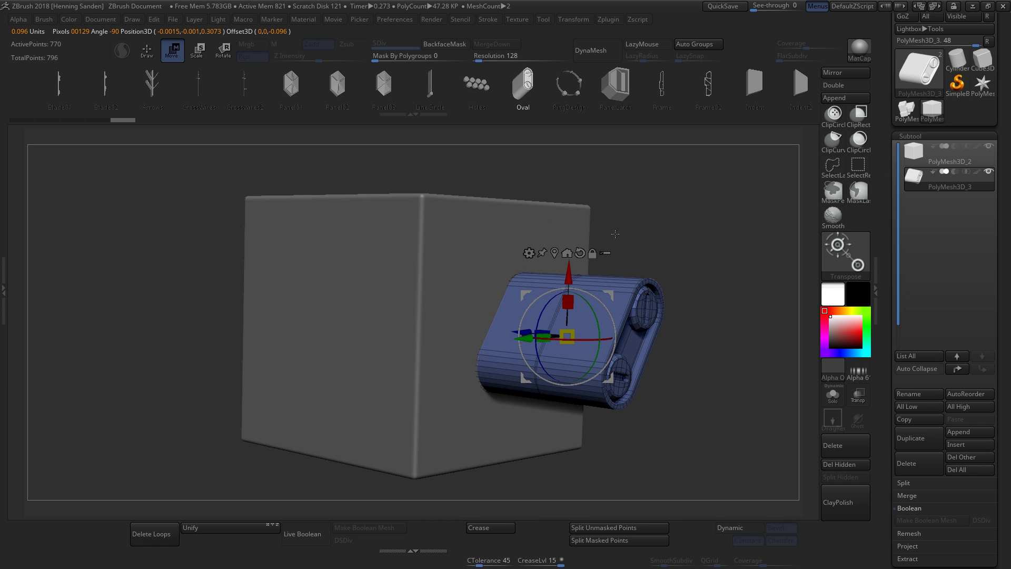
Step: Scale the oval down uniformly and move it along its depth axis into the cube's front face
{"action": "left_click_drag", "start_coordinate": [718, 229], "coordinate": [695, 248]}
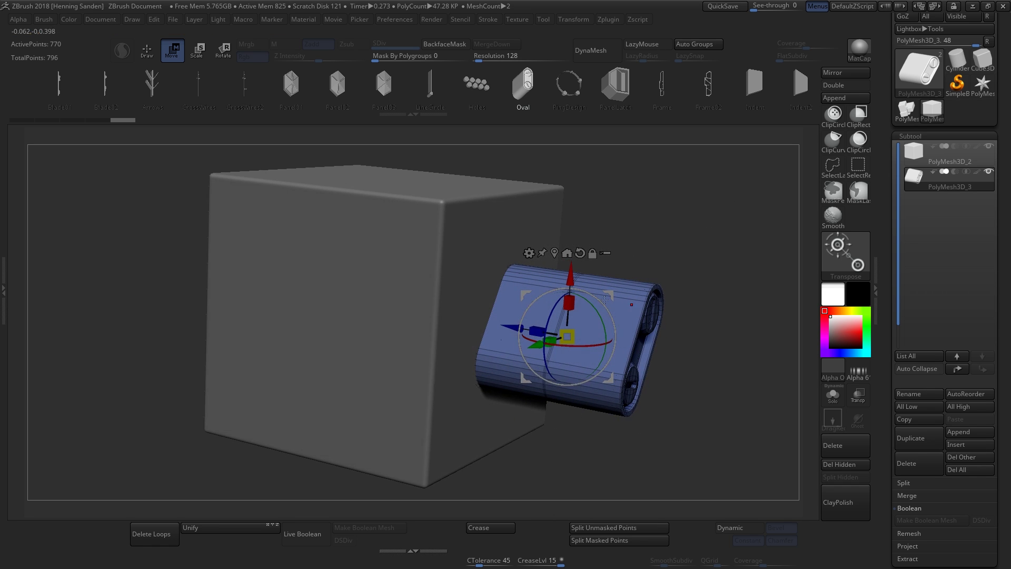
{"action": "left_click_drag", "start_coordinate": [567, 336], "coordinate": [554, 342]}
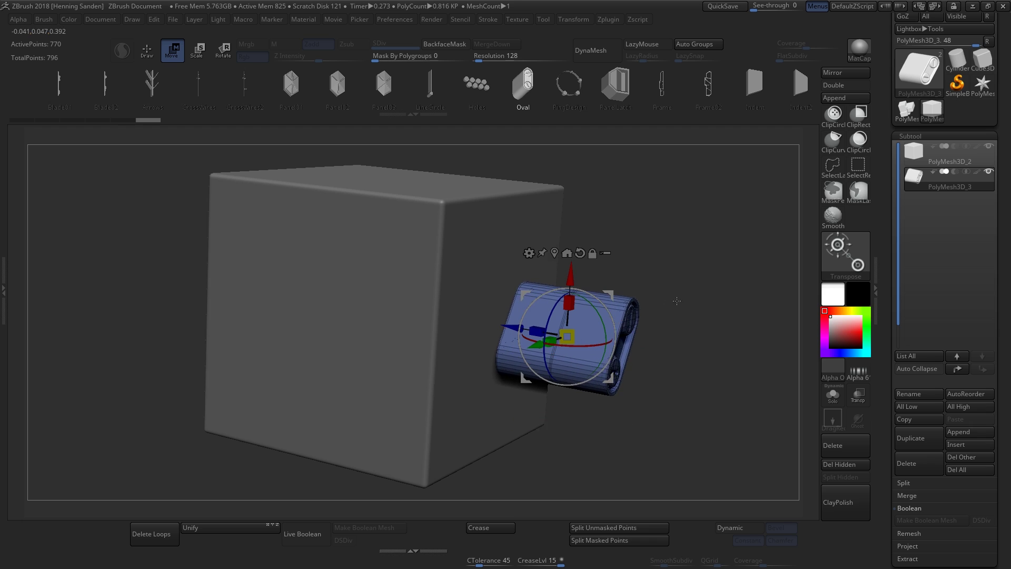
{"action": "left_click_drag", "start_coordinate": [677, 300], "coordinate": [711, 286]}
{"action": "left_click_drag", "start_coordinate": [511, 327], "coordinate": [447, 319]}
{"action": "left_click_drag", "start_coordinate": [634, 271], "coordinate": [588, 263], "text": "shift"}
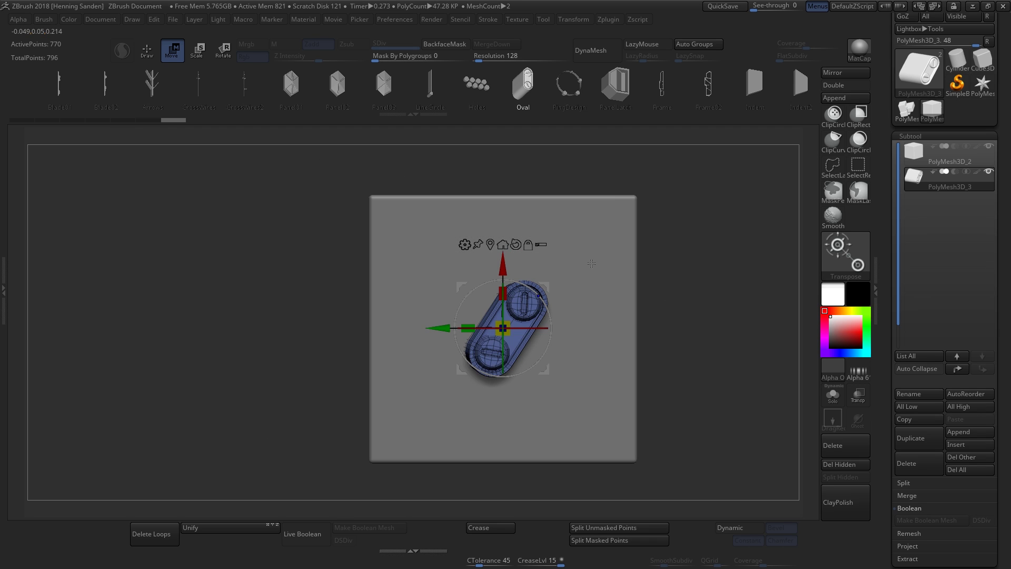
{"action": "left_click_drag", "start_coordinate": [731, 331], "coordinate": [701, 327], "text": "alt"}
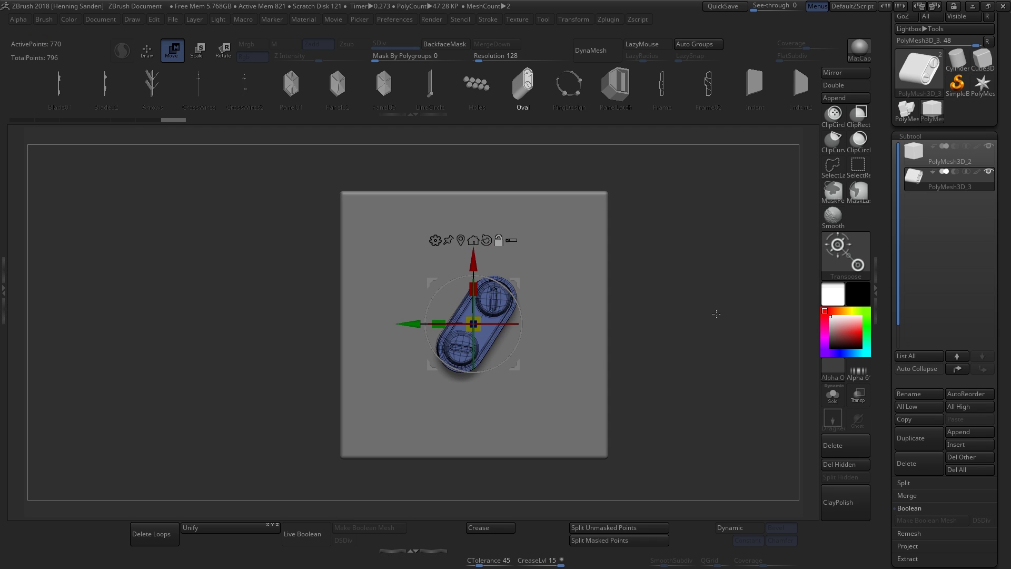
Step: Turn on Live Boolean and set the oval subtool to subtract from the cube
{"action": "left_click", "coordinate": [311, 531]}
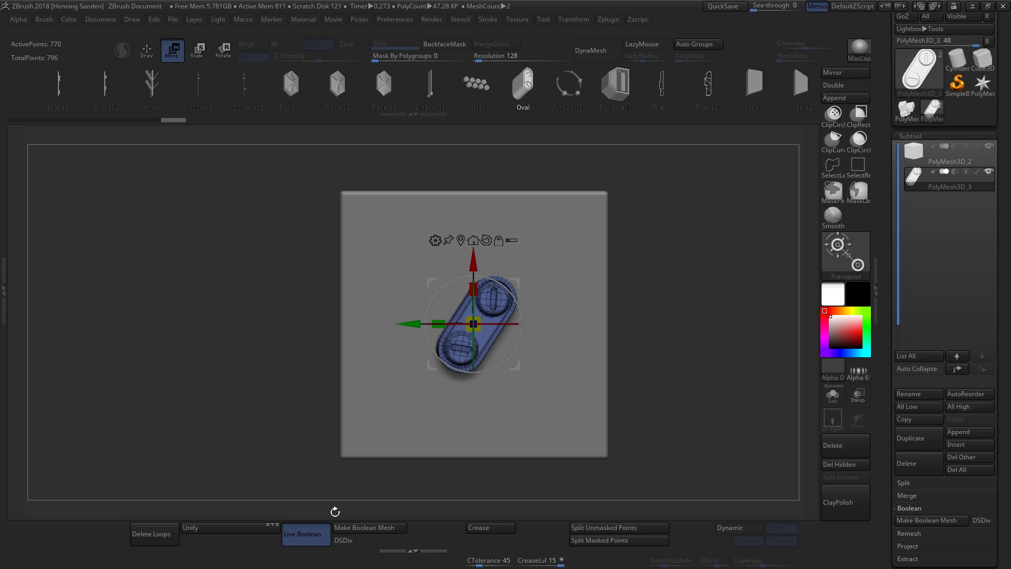
{"action": "left_click_drag", "start_coordinate": [337, 484], "coordinate": [654, 262]}
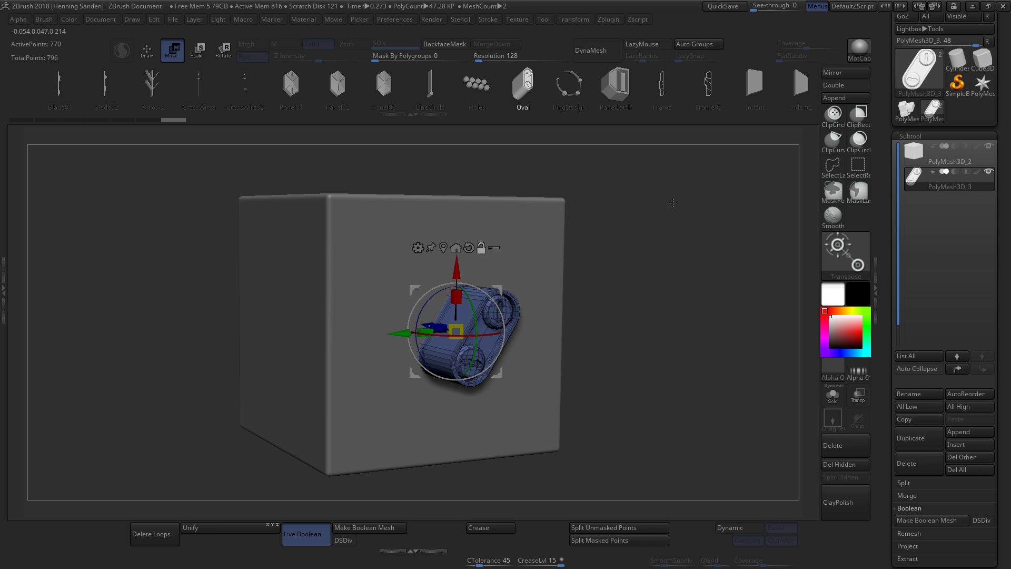
{"action": "left_click", "coordinate": [954, 172]}
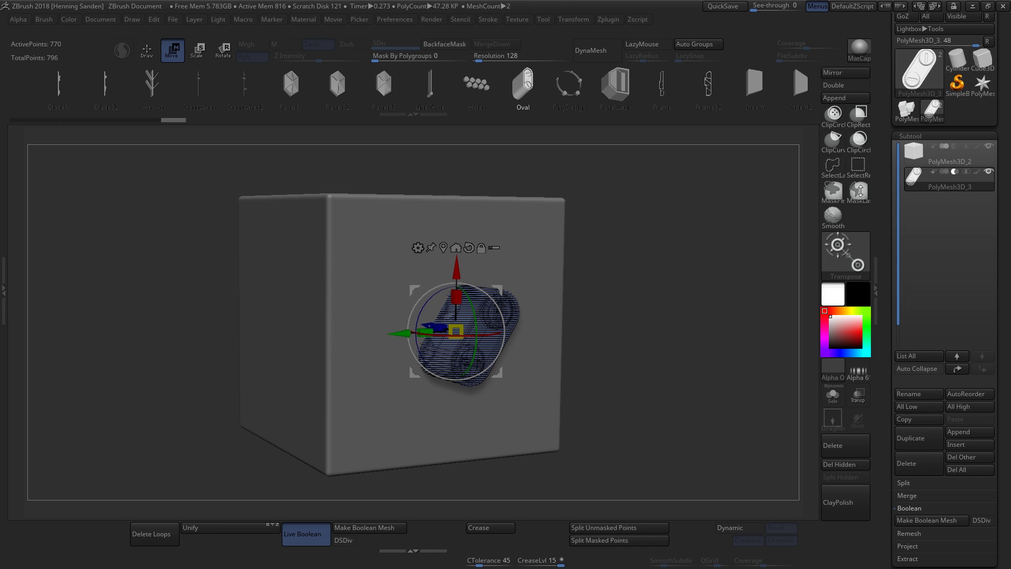
{"action": "mouse_move", "coordinate": [942, 171]}
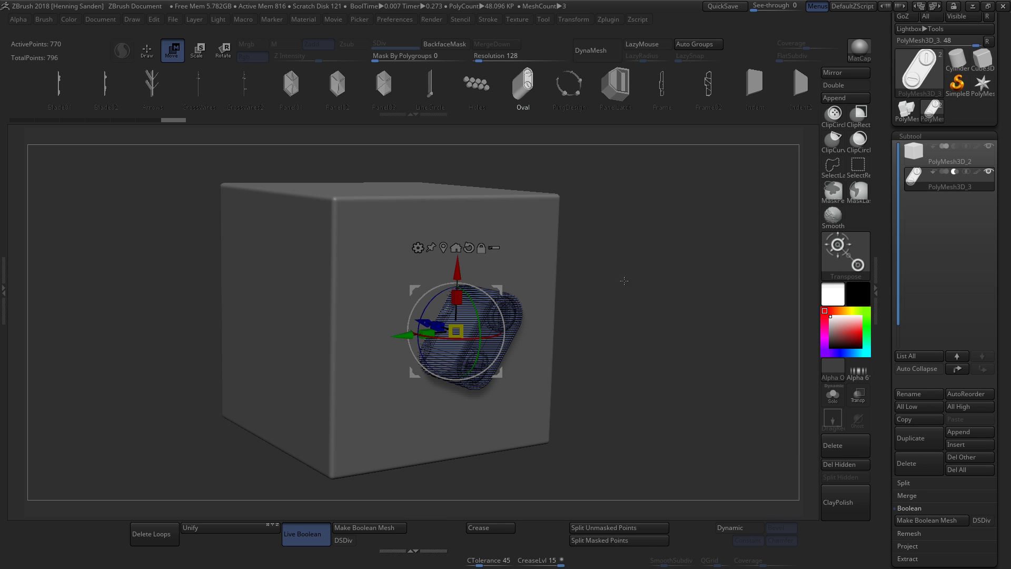
Step: Hide the polyframe and move the subtracting oval along the Y axis toward the left edge of the cube's front face
{"action": "left_click_drag", "start_coordinate": [619, 277], "coordinate": [571, 288]}
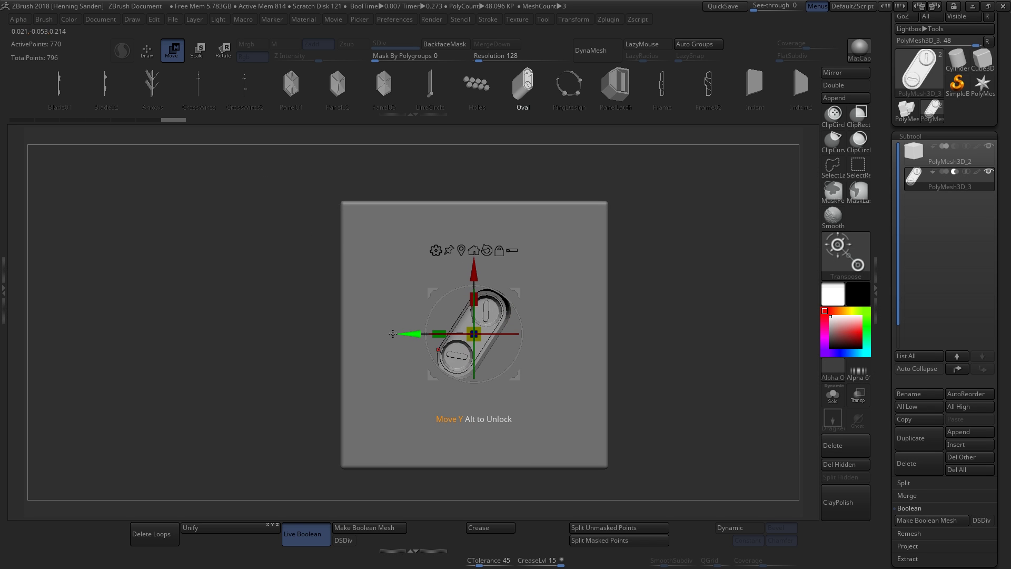
{"action": "left_click_drag", "start_coordinate": [410, 337], "coordinate": [344, 337]}
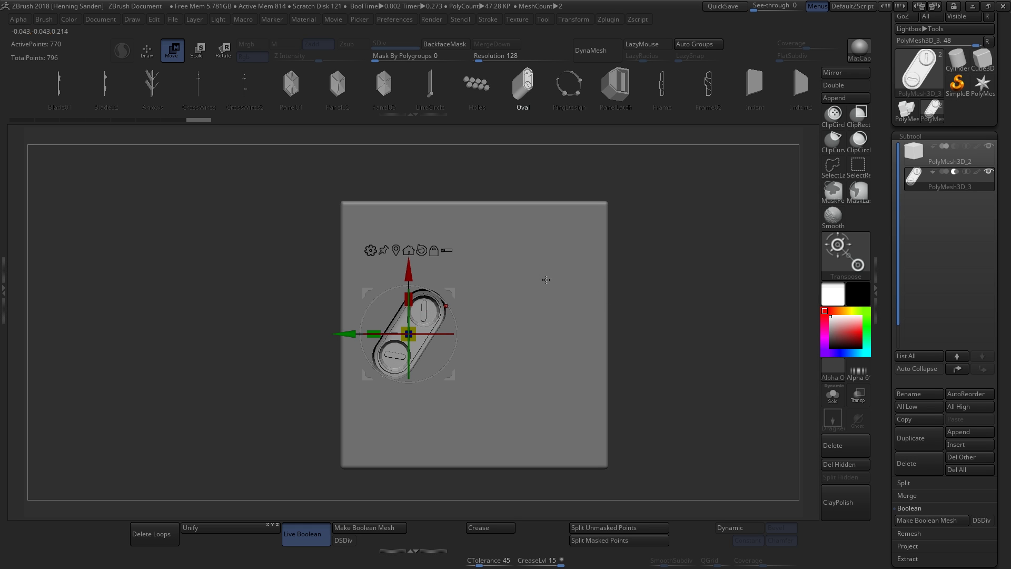
{"action": "right_click_drag", "start_coordinate": [546, 280], "coordinate": [557, 306]}
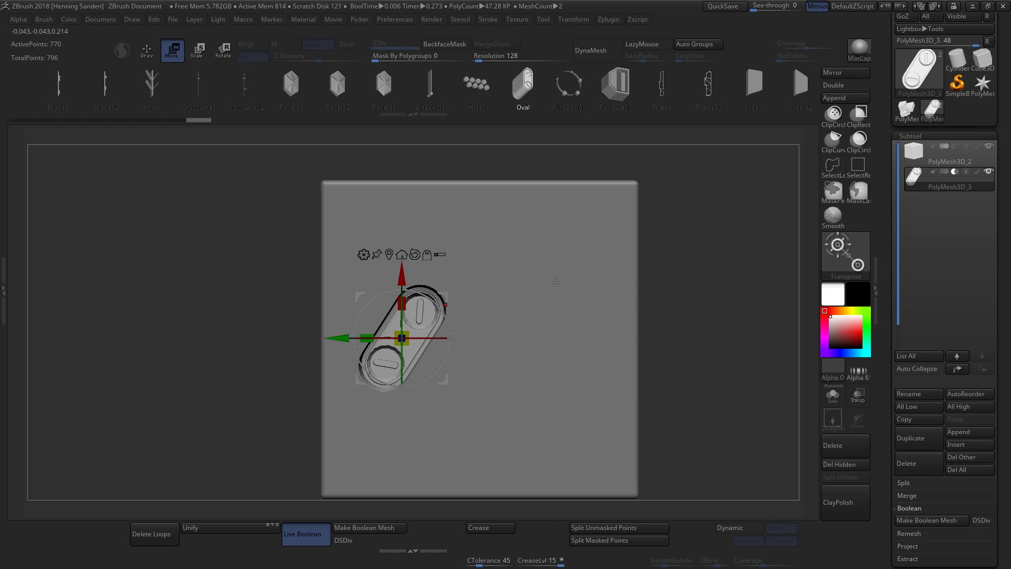
{"action": "left_click_drag", "start_coordinate": [556, 282], "coordinate": [562, 313]}
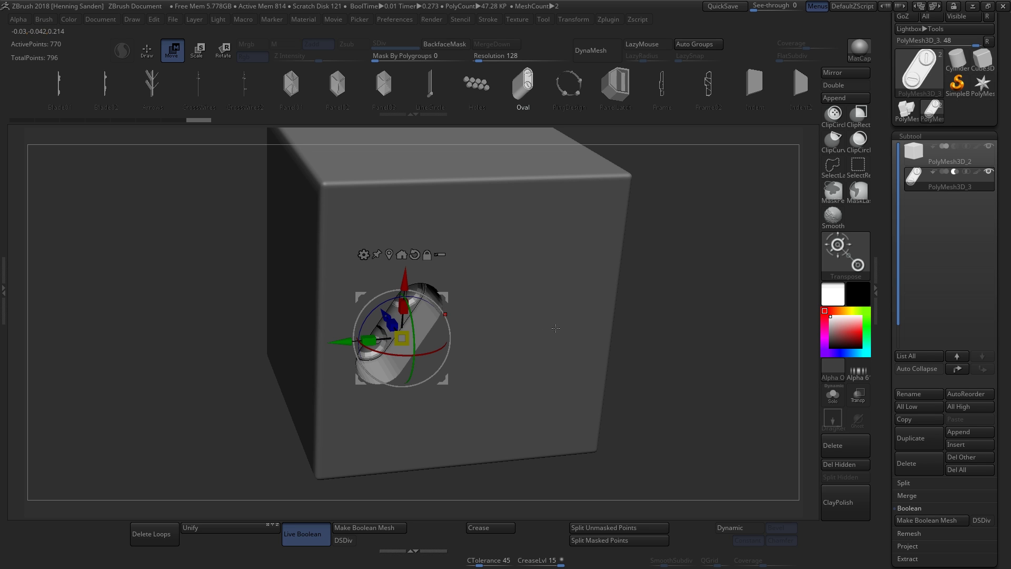
{"action": "left_click_drag", "start_coordinate": [531, 264], "coordinate": [547, 287]}
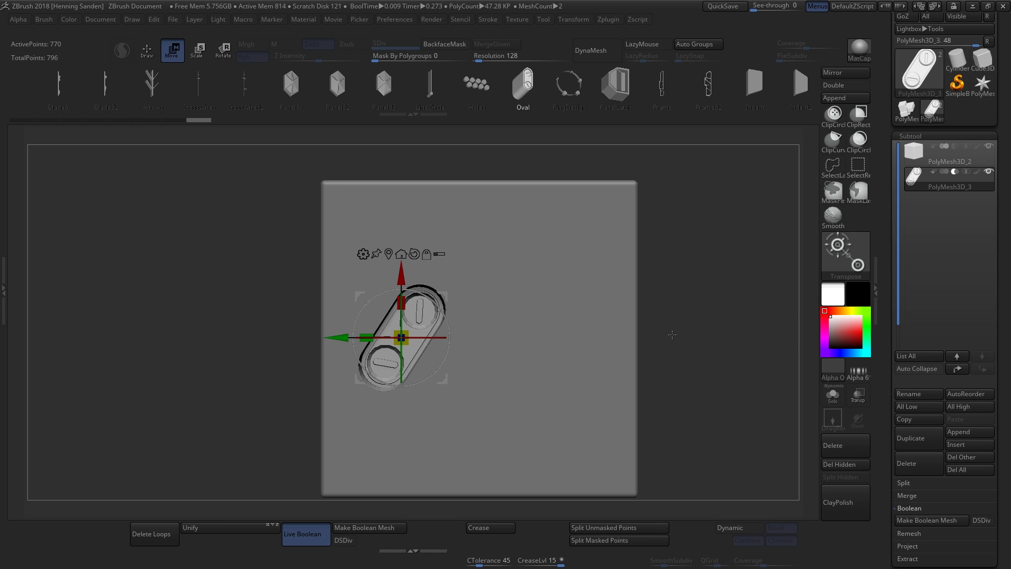
{"action": "left_click_drag", "start_coordinate": [672, 334], "coordinate": [642, 338]}
{"action": "left_click_drag", "start_coordinate": [585, 305], "coordinate": [571, 293], "text": "alt"}
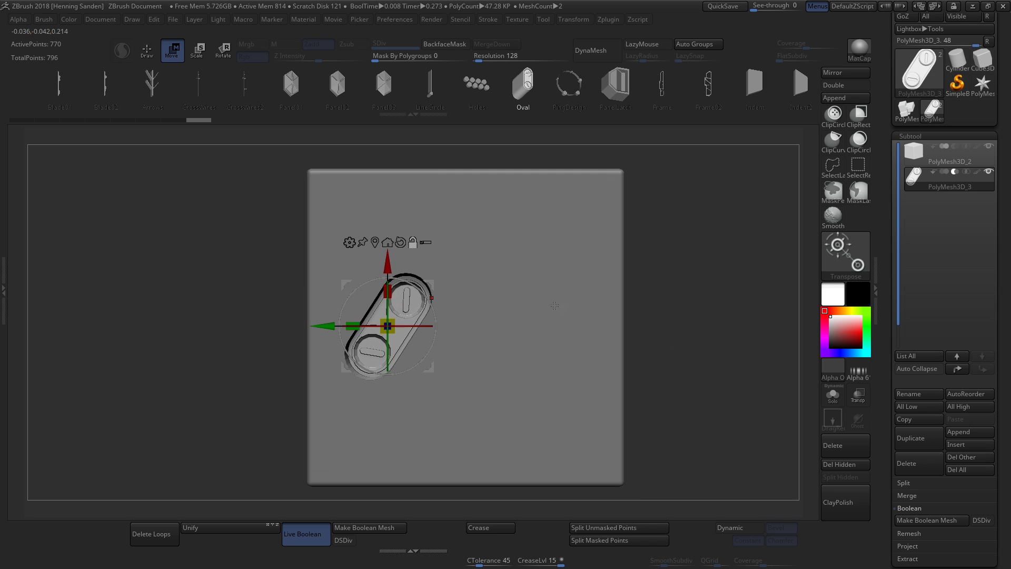
{"action": "left_click_drag", "start_coordinate": [504, 280], "coordinate": [514, 278], "text": "alt"}
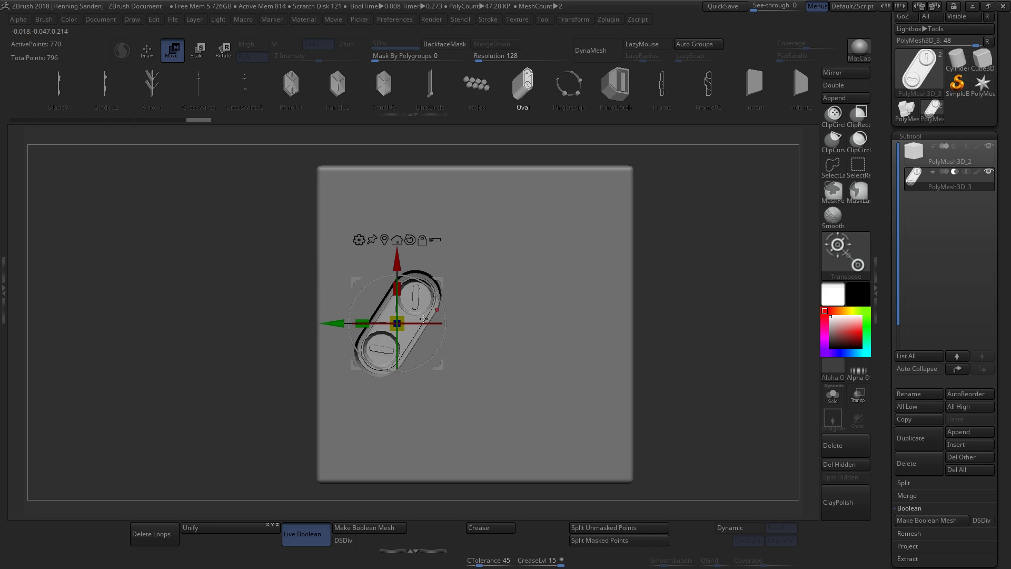
{"action": "left_click_drag", "start_coordinate": [333, 323], "coordinate": [477, 324]}
{"action": "key", "text": "ctrl+z"}
{"action": "left_click_drag", "start_coordinate": [475, 256], "coordinate": [513, 276]}
{"action": "left_click_drag", "start_coordinate": [340, 336], "coordinate": [313, 339]}
{"action": "key", "text": "ctrl+z"}
{"action": "left_click_drag", "start_coordinate": [529, 279], "coordinate": [520, 276], "text": "shift"}
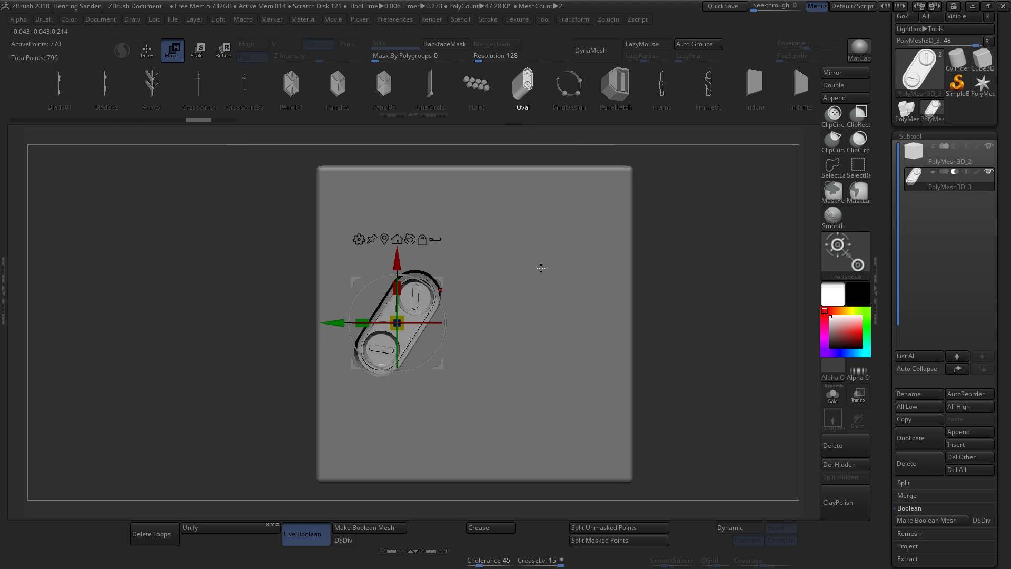
Step: Move the subtracting oval along the Y axis slightly closer to the left edge of the cube's front face
{"action": "right_click_drag", "start_coordinate": [541, 255], "coordinate": [528, 295], "text": "alt"}
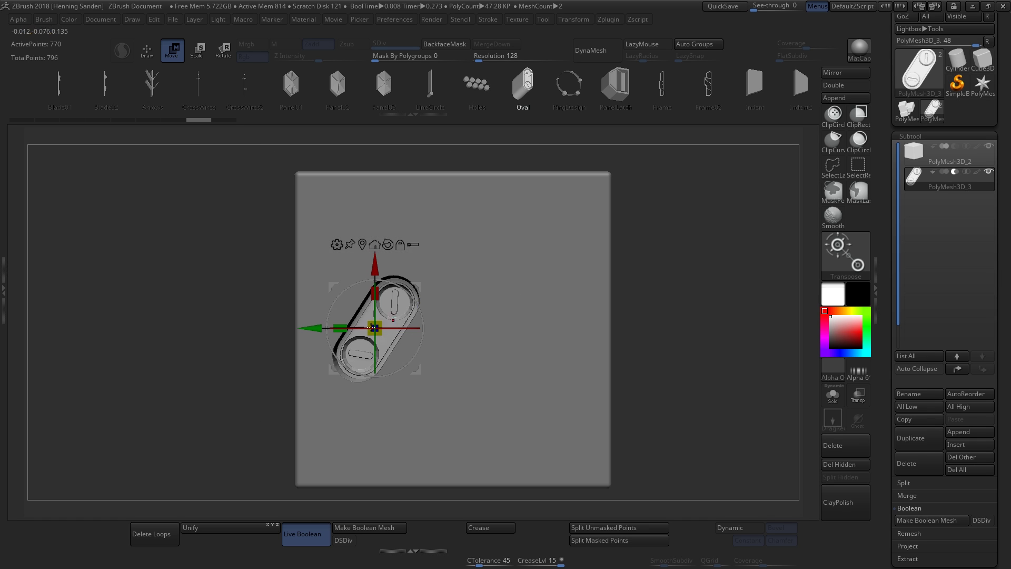
{"action": "left_click_drag", "start_coordinate": [311, 328], "coordinate": [300, 329]}
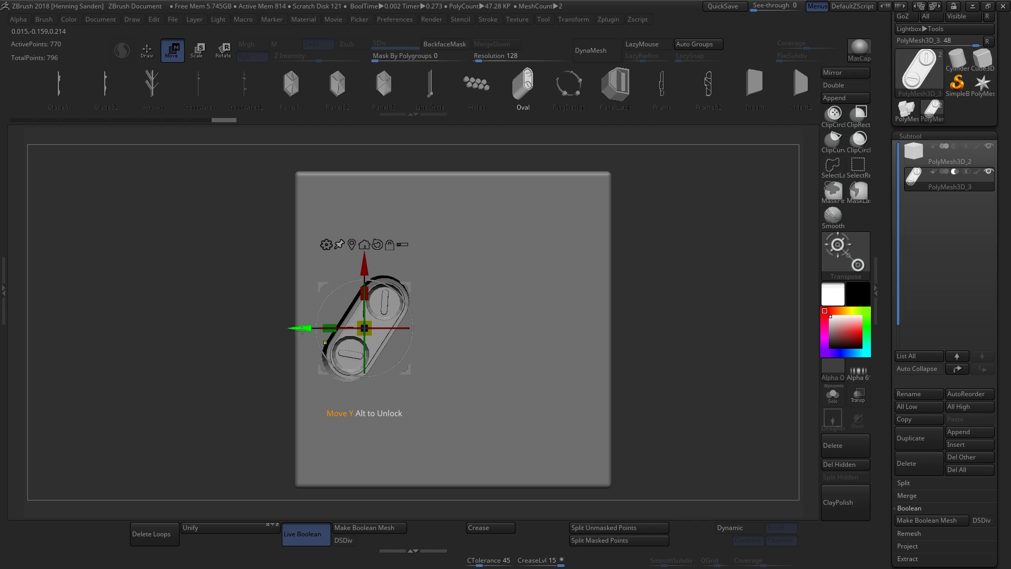
Step: Duplicate the oval along the Y axis into a row of four and shift the whole row toward the cube's left edge
{"action": "left_click_drag", "start_coordinate": [302, 329], "coordinate": [379, 329], "text": "ctrl"}
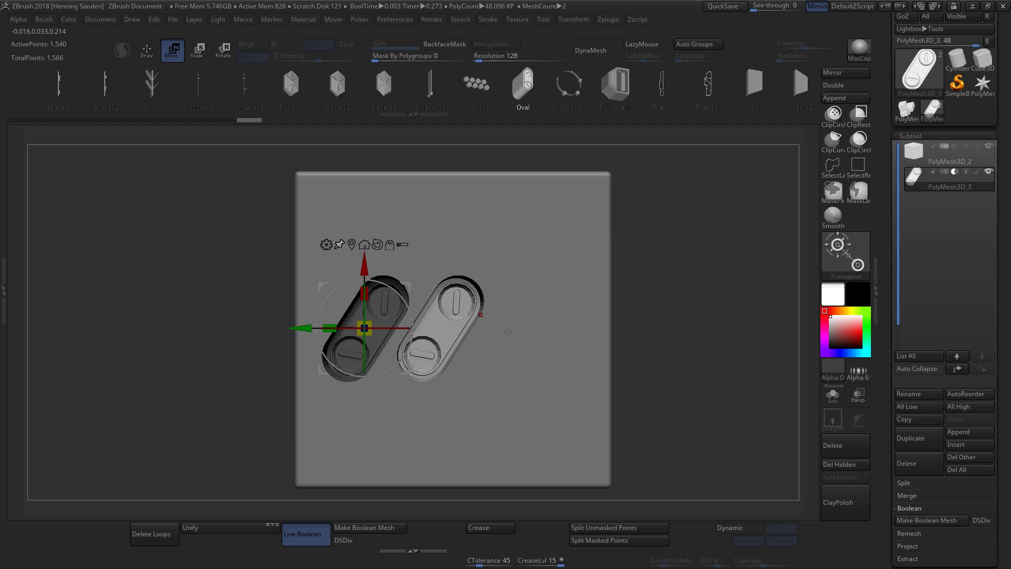
{"action": "key", "text": "1"}
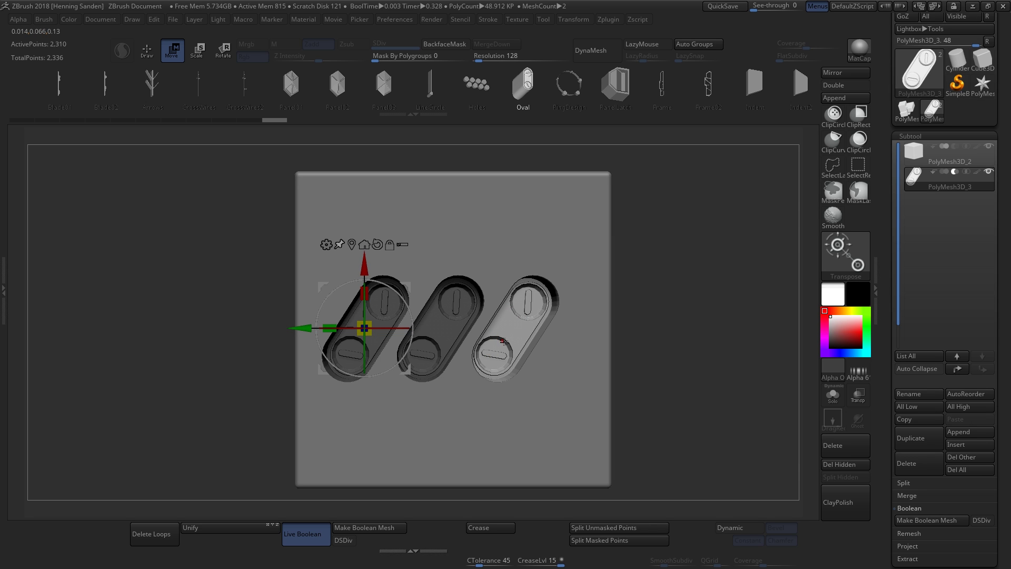
{"action": "key", "text": "ctrl+shift+d"}
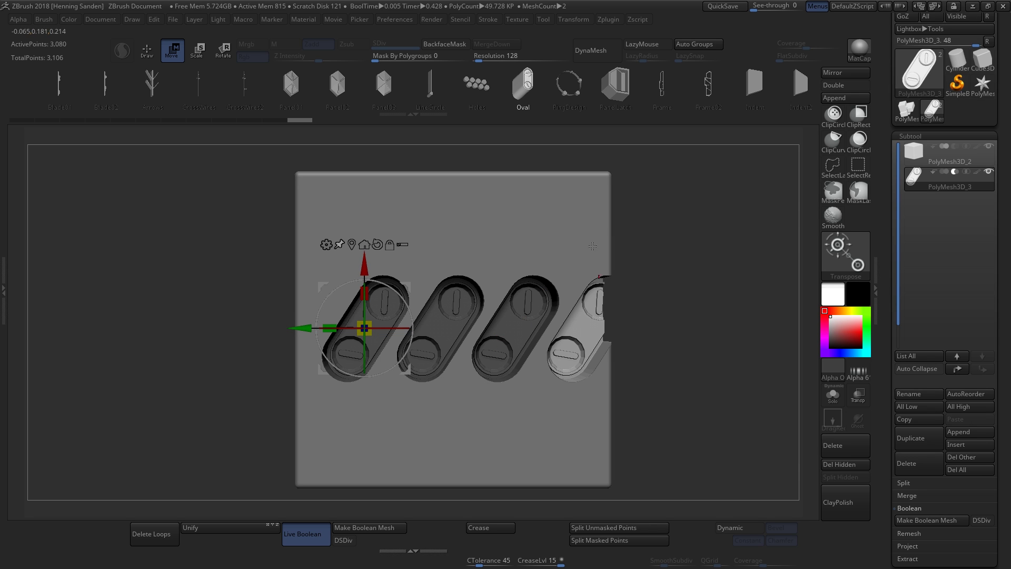
{"action": "left_click_drag", "start_coordinate": [658, 246], "coordinate": [676, 271]}
{"action": "left_click_drag", "start_coordinate": [289, 329], "coordinate": [270, 330]}
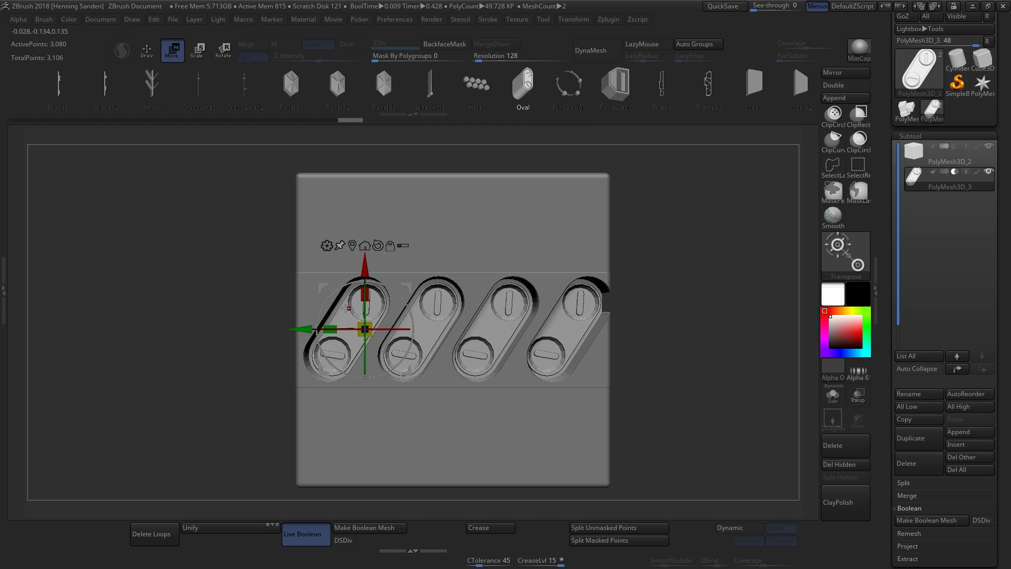
{"action": "mouse_move", "coordinate": [628, 273]}
{"action": "left_mouse_down"}
{"action": "mouse_move", "coordinate": [682, 270]}
{"action": "mouse_move", "coordinate": [633, 271]}
{"action": "left_mouse_up"}
Step: Undo the row's shift and the duplicates until only the original oval remains
{"action": "key", "text": "ctrl+z"}
{"action": "key", "text": "ctrl+z"}
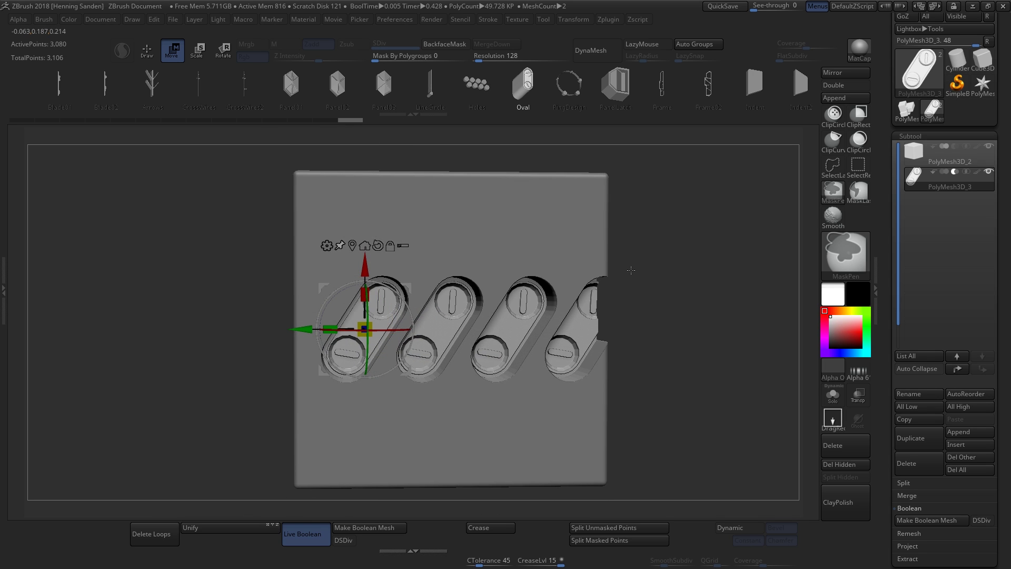
{"action": "key", "text": "ctrl+z"}
{"action": "key", "text": "ctrl+z"}
{"action": "key", "text": "ctrl+z"}
{"action": "key", "text": "ctrl+z"}
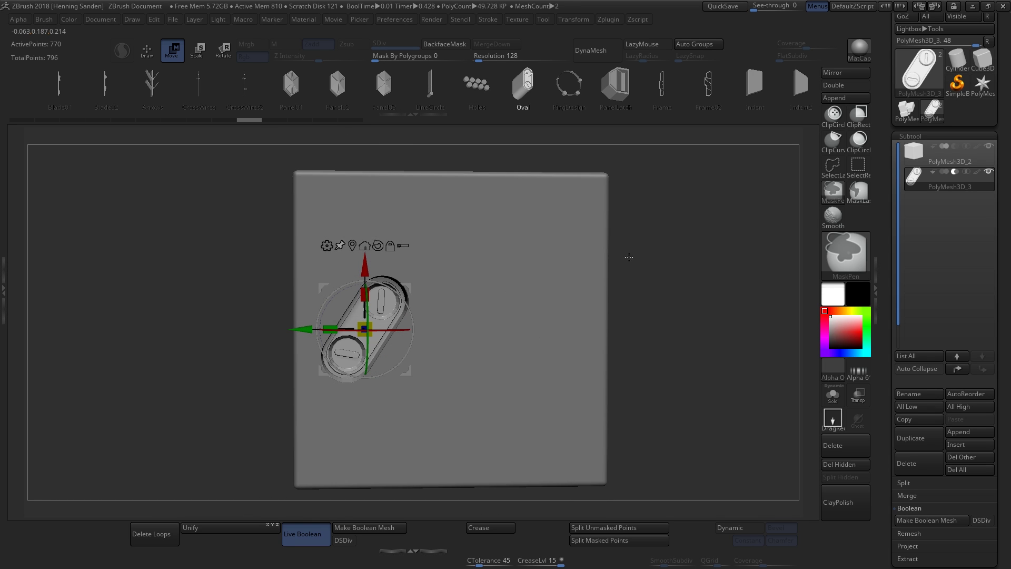
Step: Turn off the gizmo's sticky mode and activate Array Mesh for the oval subtool
{"action": "left_click_drag", "start_coordinate": [894, 439], "coordinate": [893, 99]}
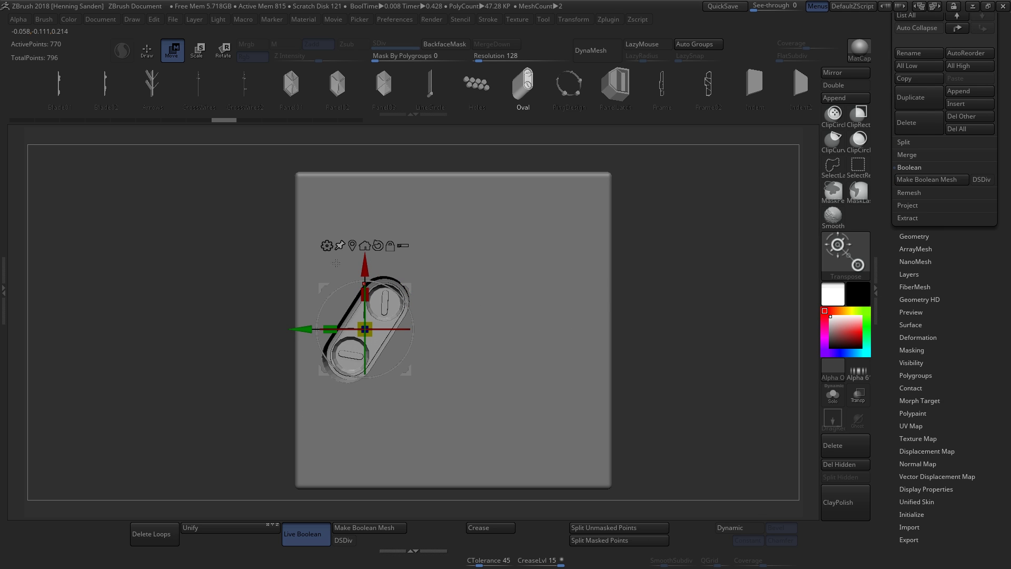
{"action": "left_click", "coordinate": [340, 245]}
{"action": "left_click", "coordinate": [911, 249]}
{"action": "left_click_drag", "start_coordinate": [890, 108], "coordinate": [891, 389]}
{"action": "left_click", "coordinate": [914, 138]}
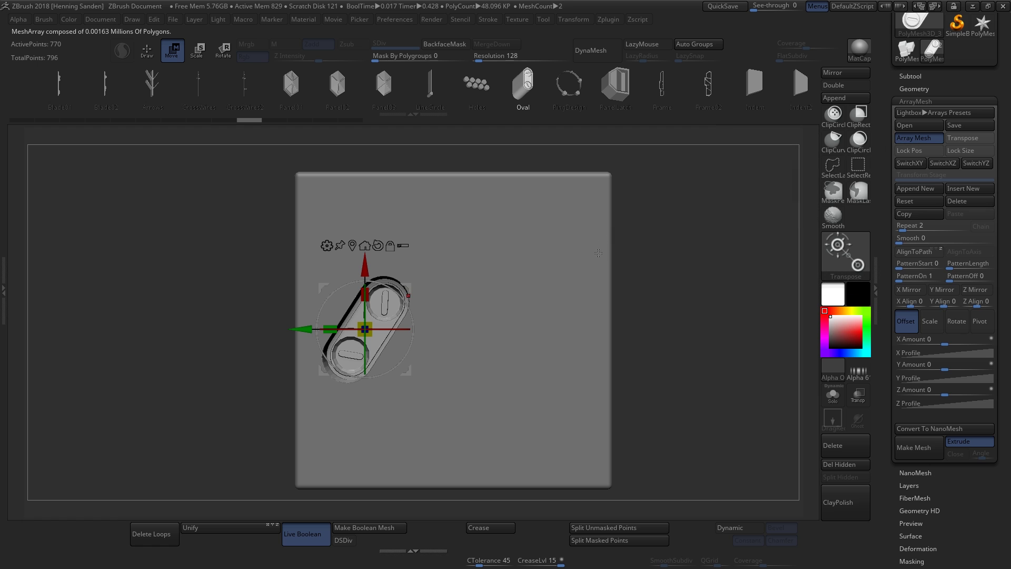
Step: Set the oval's array to 4 repeats with a Y Amount offset of 3.61545
{"action": "left_click_drag", "start_coordinate": [750, 186], "coordinate": [712, 216]}
{"action": "left_click_drag", "start_coordinate": [737, 258], "coordinate": [710, 290]}
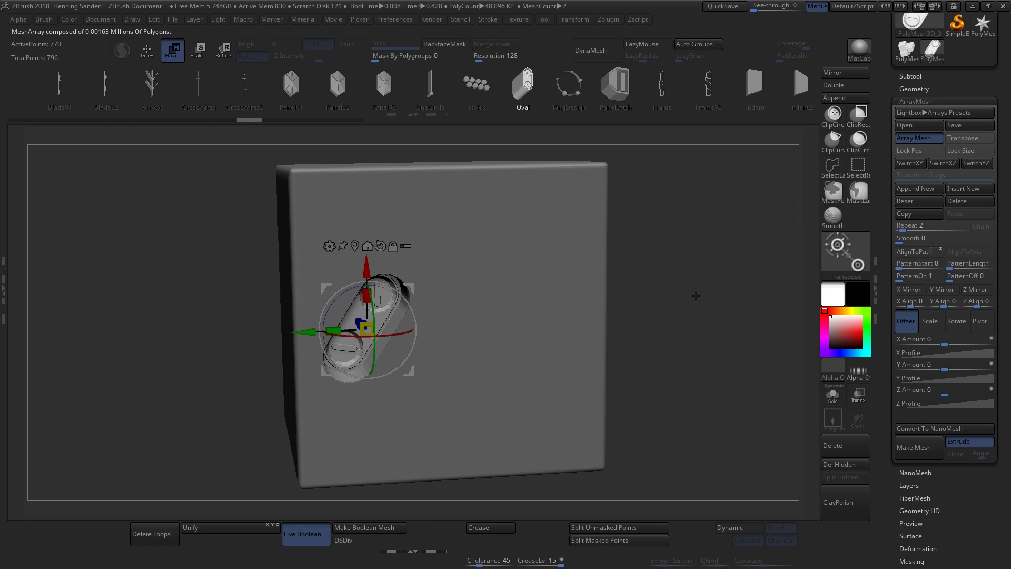
{"action": "left_click_drag", "start_coordinate": [576, 302], "coordinate": [265, 322]}
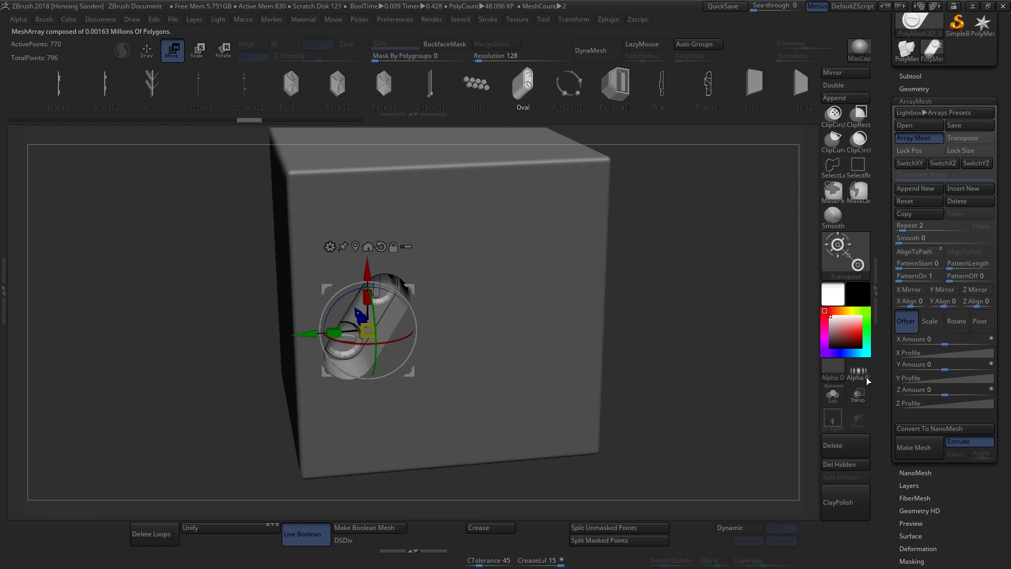
{"action": "left_click_drag", "start_coordinate": [946, 365], "coordinate": [965, 367]}
{"action": "left_click", "coordinate": [915, 225]}
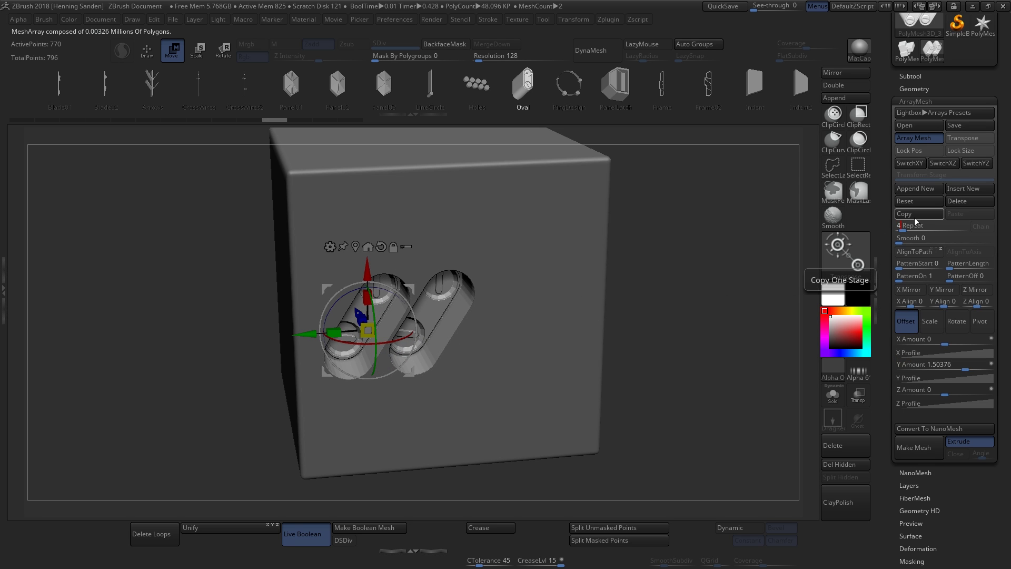
{"action": "key", "text": "Return"}
{"action": "left_click_drag", "start_coordinate": [643, 246], "coordinate": [628, 240]}
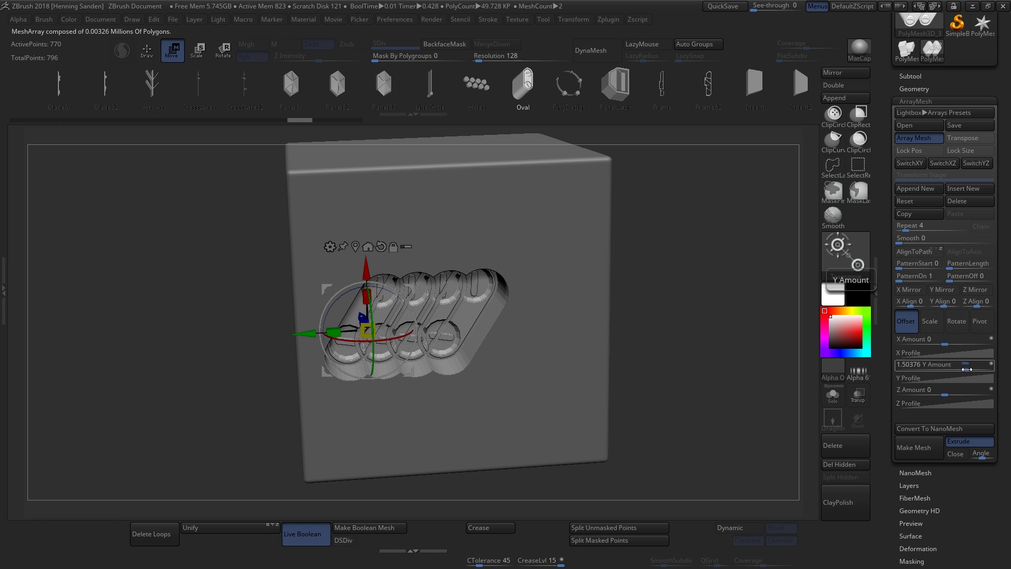
{"action": "left_click_drag", "start_coordinate": [966, 368], "coordinate": [969, 368]}
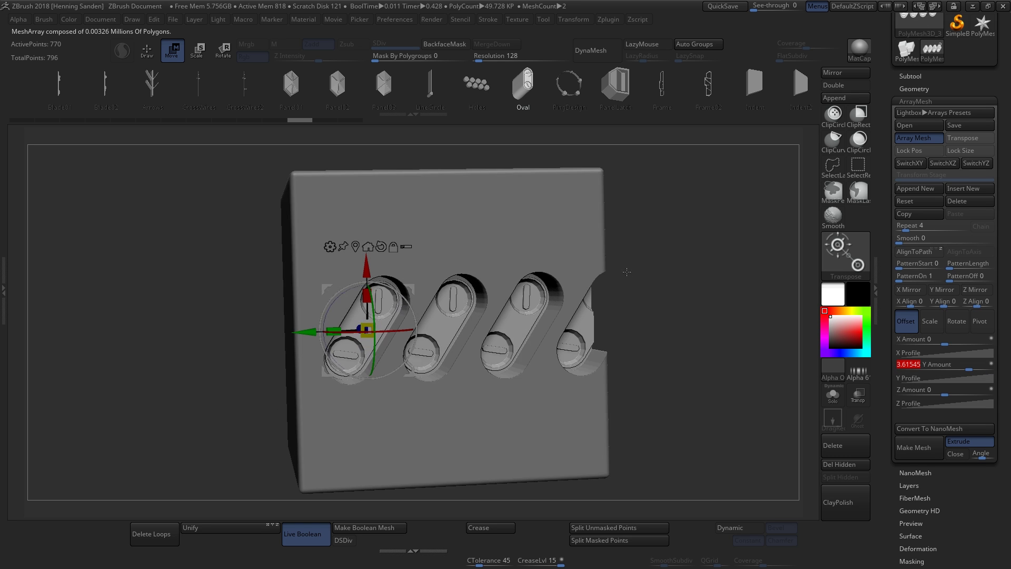
Step: Move the arrayed ovals along the Y axis toward the cube's left edge and turn on Dynamic Subdiv for them
{"action": "left_click_drag", "start_coordinate": [627, 272], "coordinate": [614, 272], "text": "shift"}
{"action": "left_click_drag", "start_coordinate": [311, 325], "coordinate": [290, 326]}
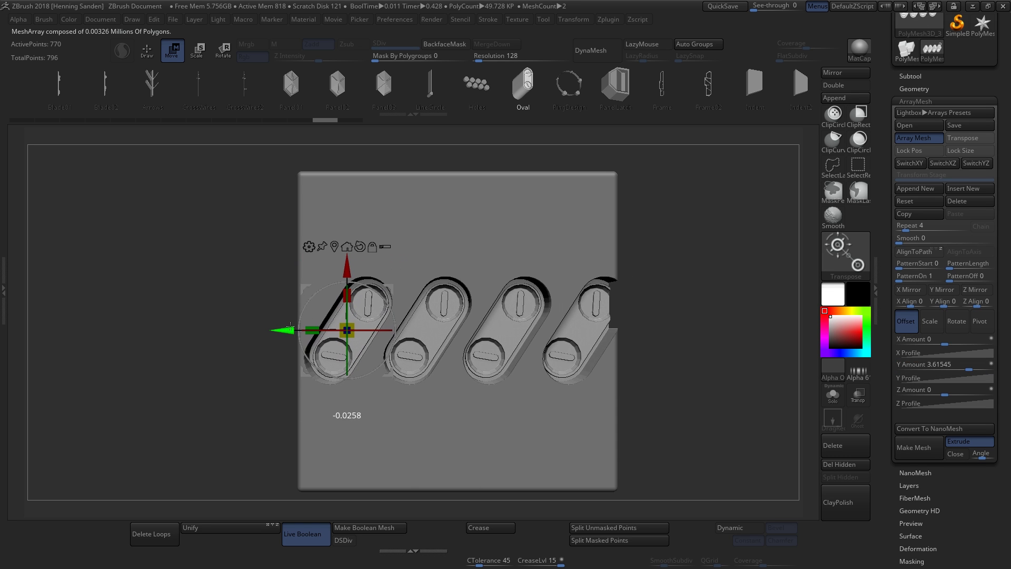
{"action": "left_click_drag", "start_coordinate": [647, 295], "coordinate": [619, 295]}
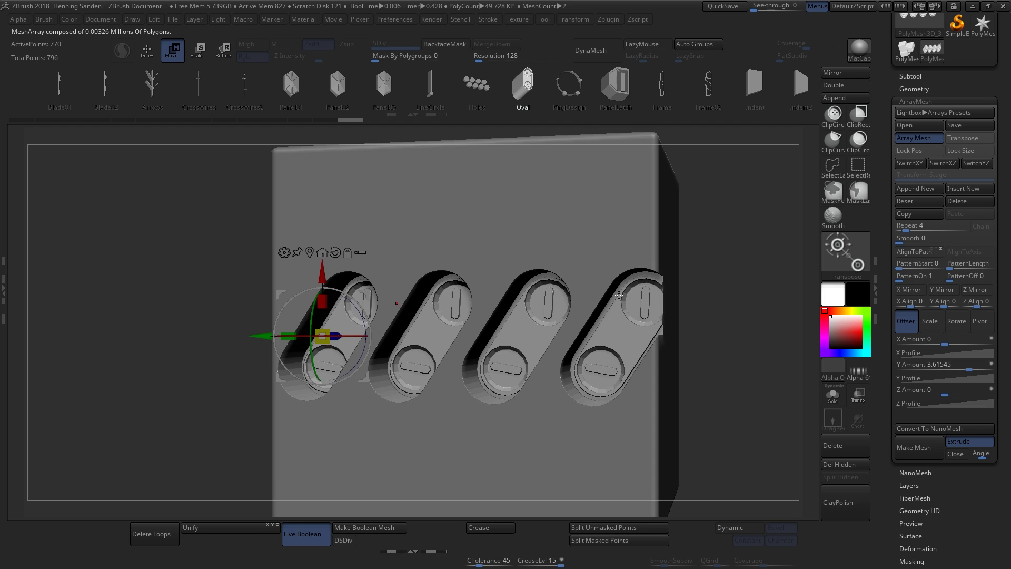
{"action": "key", "text": "d"}
{"action": "right_click_drag", "start_coordinate": [618, 296], "coordinate": [611, 327]}
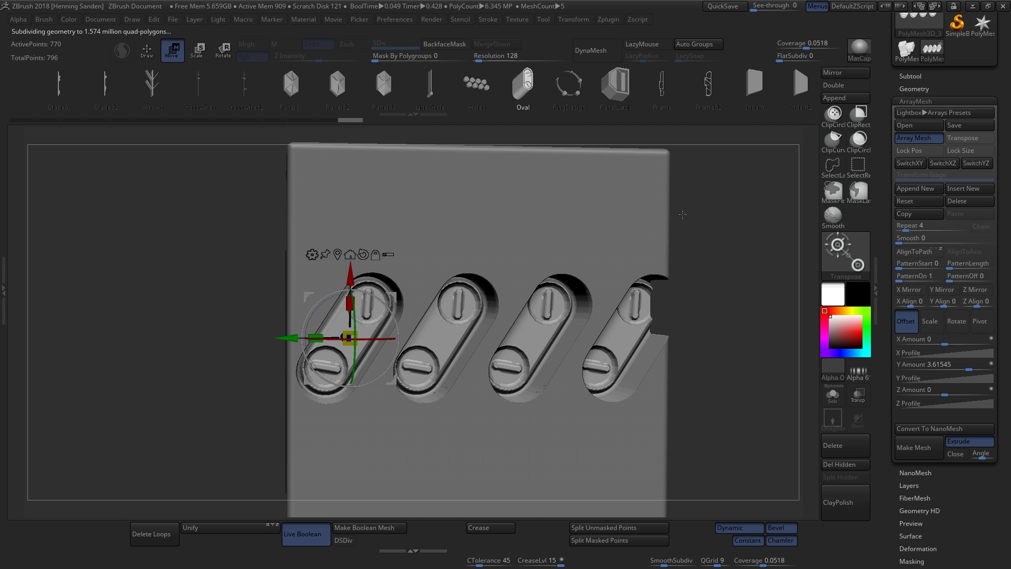
Step: Turn off Array Mesh and Dynamic Subdiv for the oval subtool
{"action": "left_click", "coordinate": [905, 139]}
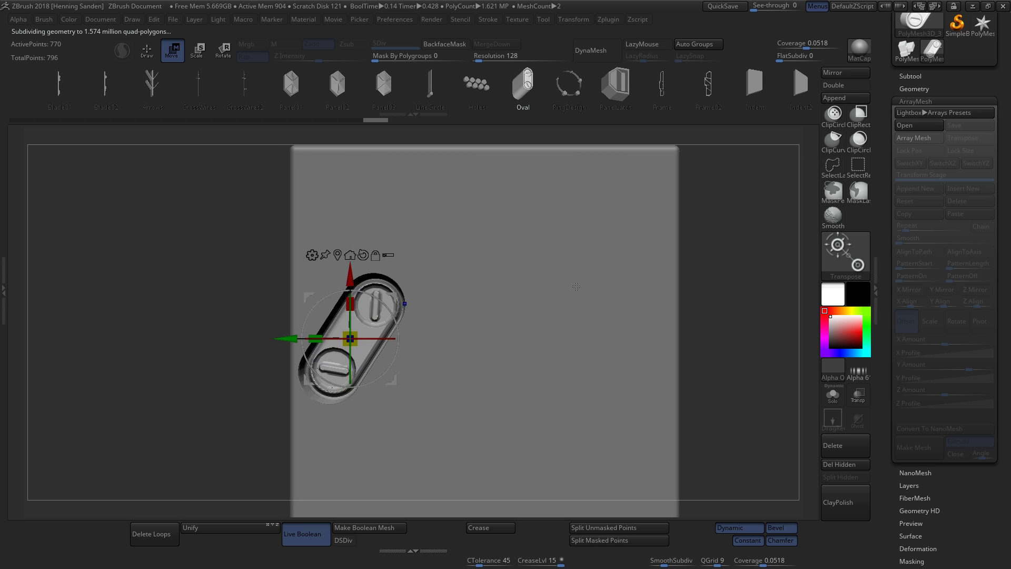
{"action": "key", "text": "shift+d"}
{"action": "right_click_drag", "start_coordinate": [570, 283], "coordinate": [525, 284]}
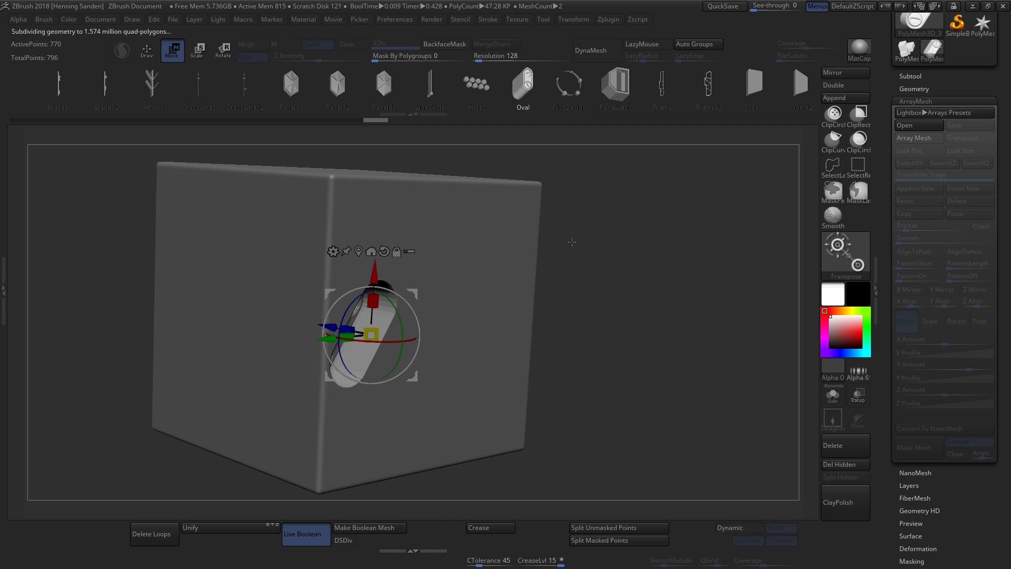
{"action": "right_click_drag", "start_coordinate": [572, 243], "coordinate": [455, 264]}
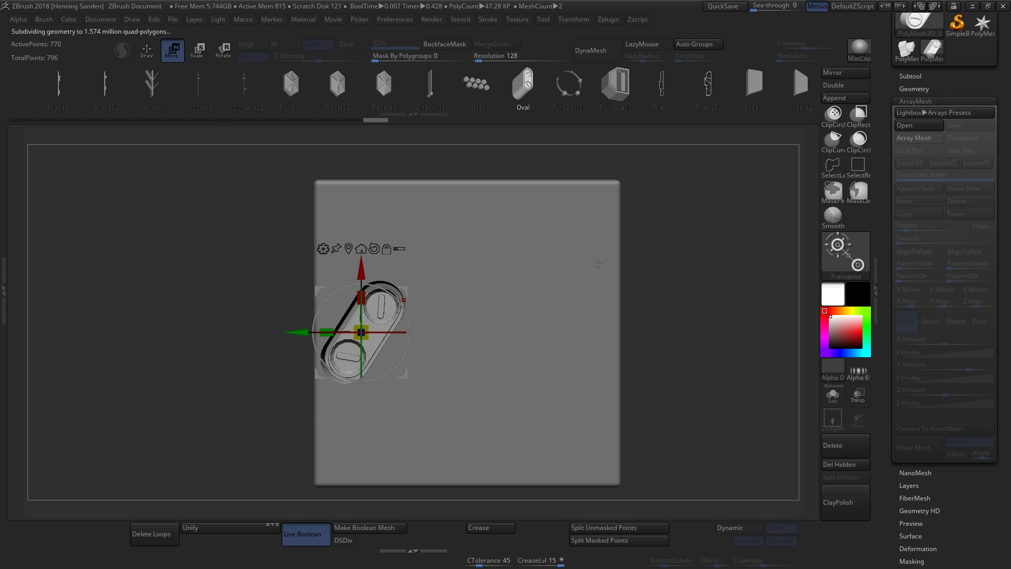
Step: Delete the oval subtool PolyMesh3D_3 and accept that the deletion cannot be undone
{"action": "left_click", "coordinate": [911, 78]}
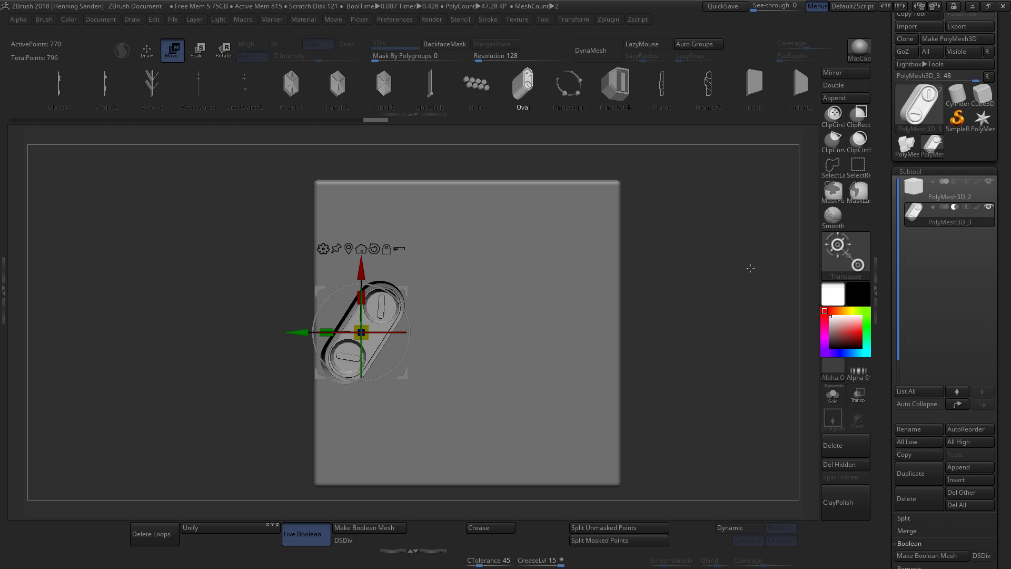
{"action": "right_click_drag", "start_coordinate": [751, 268], "coordinate": [648, 247]}
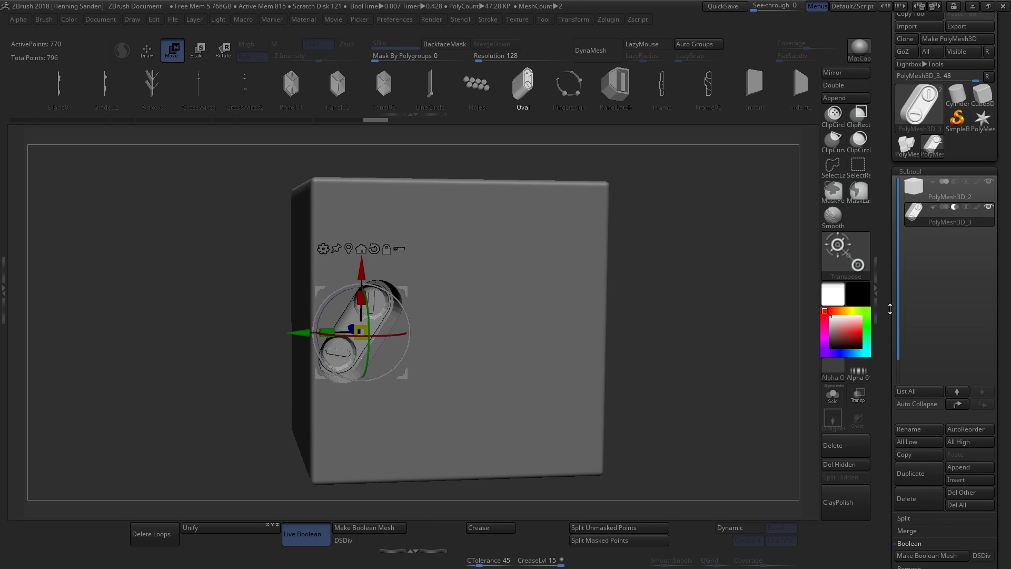
{"action": "left_click", "coordinate": [907, 498]}
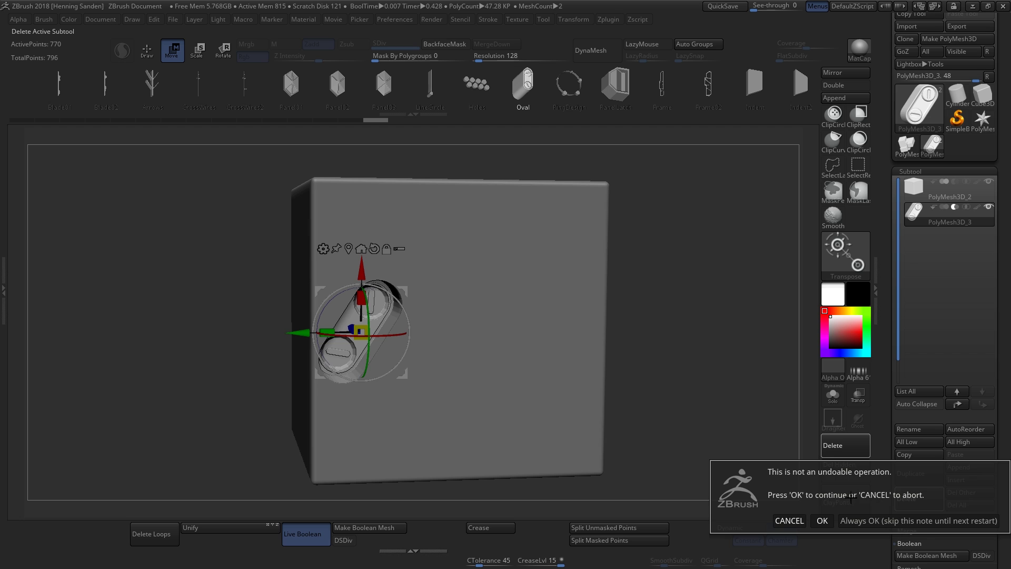
{"action": "left_click", "coordinate": [826, 520]}
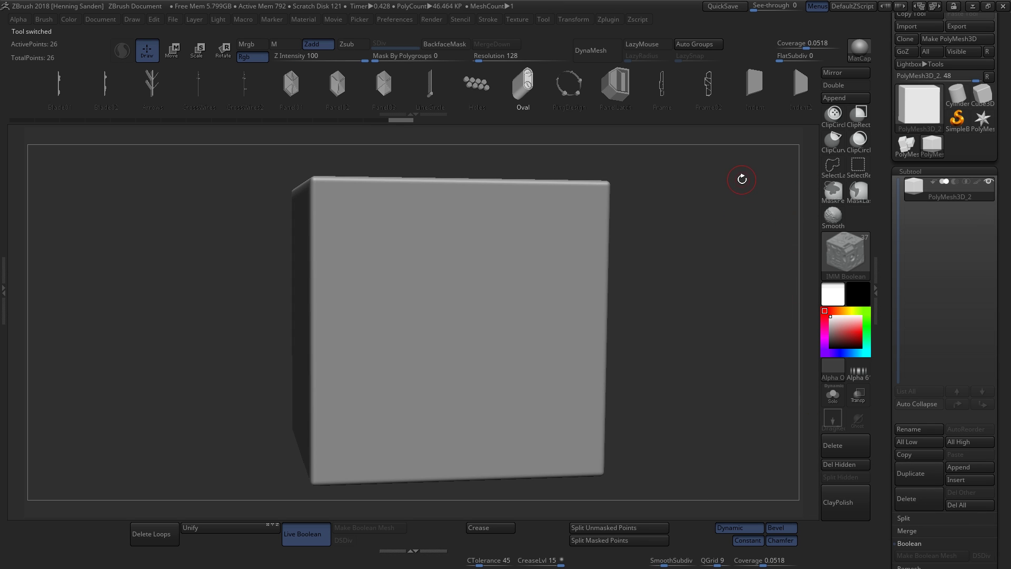
Step: Append a Cylinder3D as a new subtool alongside the cube
{"action": "left_click_drag", "start_coordinate": [748, 207], "coordinate": [729, 230], "text": "shift"}
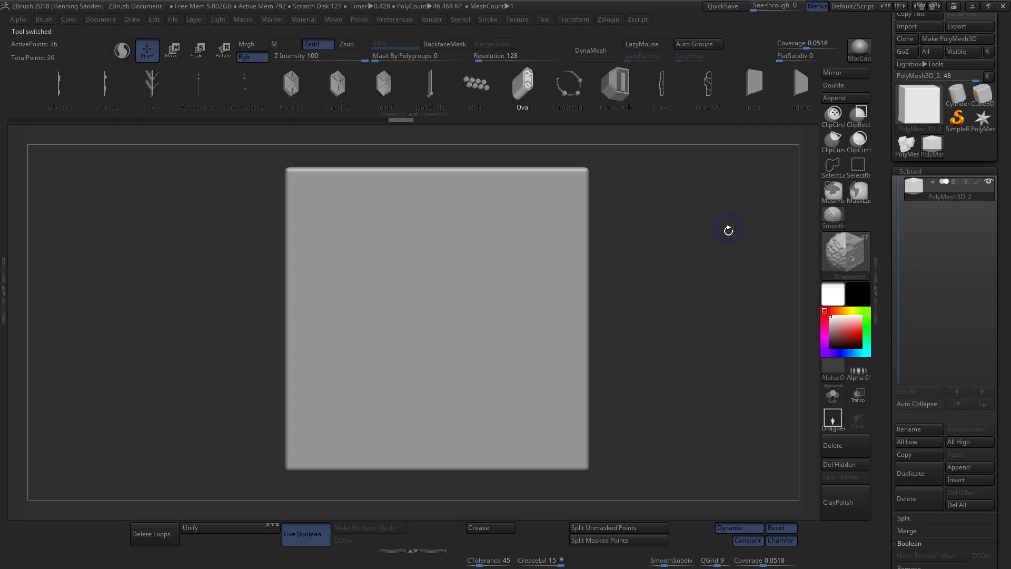
{"action": "left_click_drag", "start_coordinate": [652, 247], "coordinate": [610, 259], "text": "alt"}
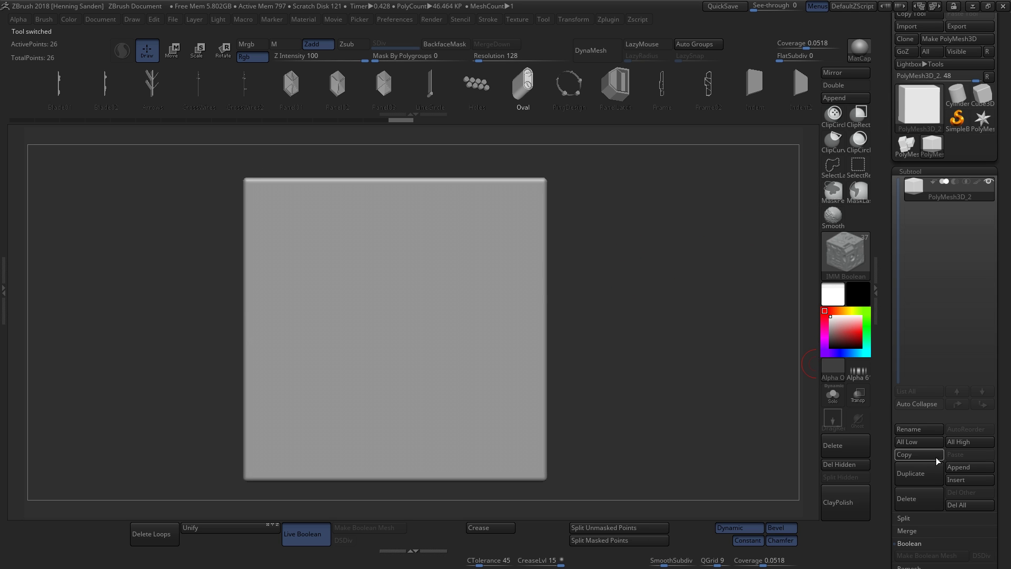
{"action": "left_click", "coordinate": [965, 467]}
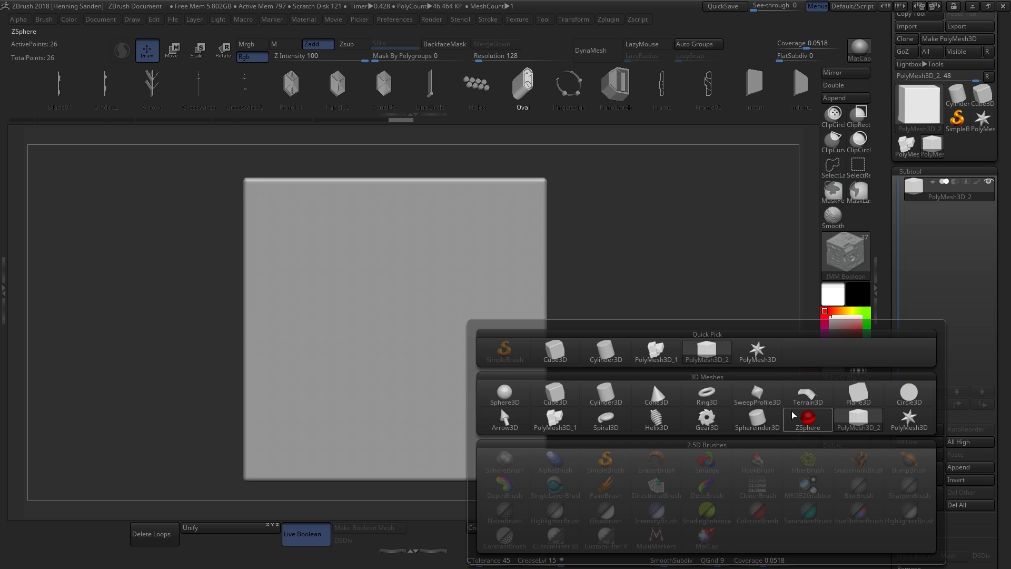
{"action": "left_click", "coordinate": [611, 356]}
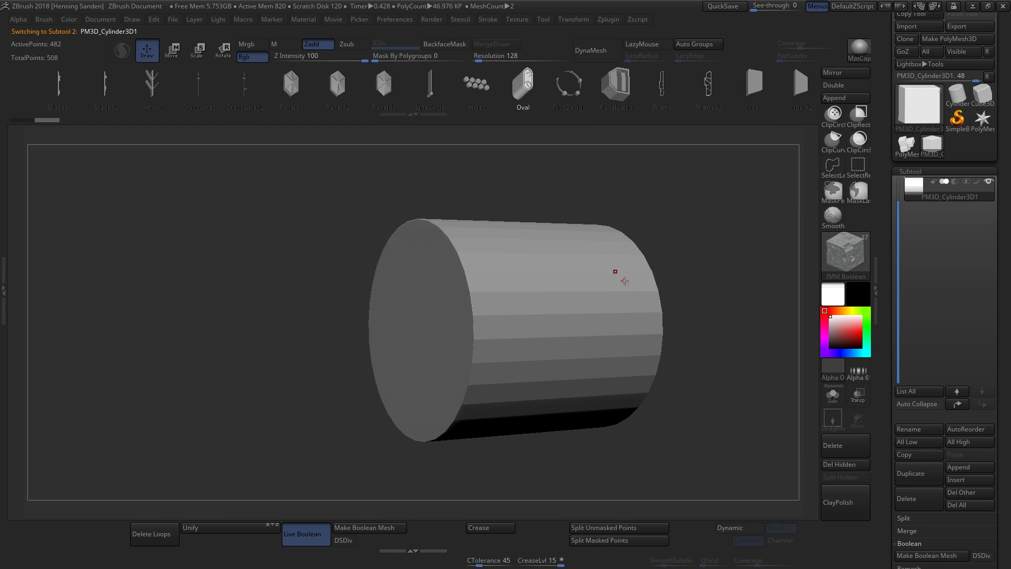
Step: Activate the transform gizmo for the appended cylinder and move it out through the cube's front face
{"action": "right_click_drag", "start_coordinate": [624, 281], "coordinate": [608, 283], "text": "shift"}
{"action": "key", "text": "e"}
{"action": "key", "text": "r"}
{"action": "left_click_drag", "start_coordinate": [543, 328], "coordinate": [455, 370]}
{"action": "right_click_drag", "start_coordinate": [632, 354], "coordinate": [685, 287], "text": "shift"}
{"action": "left_click_drag", "start_coordinate": [898, 209], "coordinate": [898, 184]}
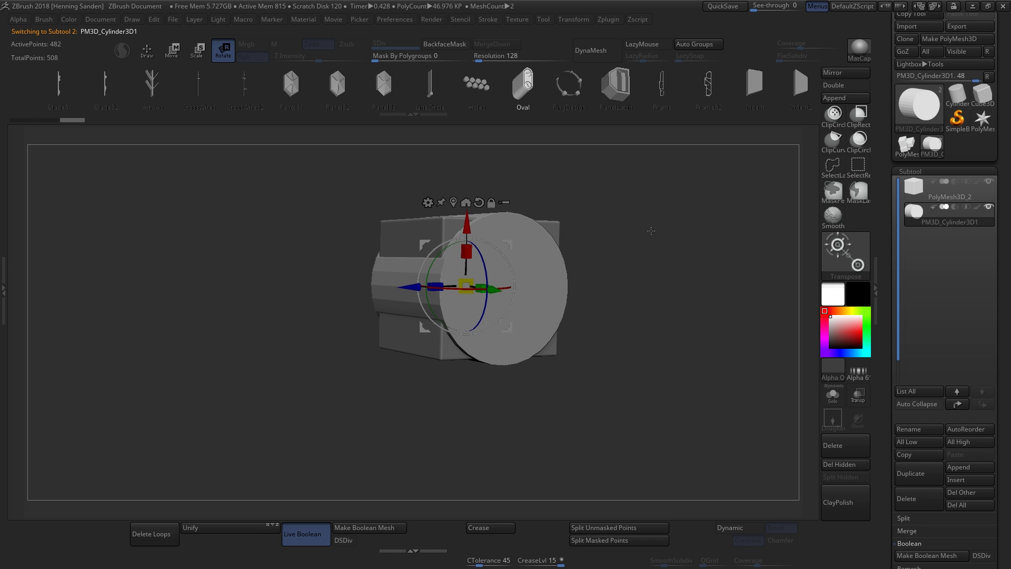
{"action": "right_click_drag", "start_coordinate": [651, 231], "coordinate": [628, 284]}
{"action": "left_click_drag", "start_coordinate": [463, 286], "coordinate": [530, 359]}
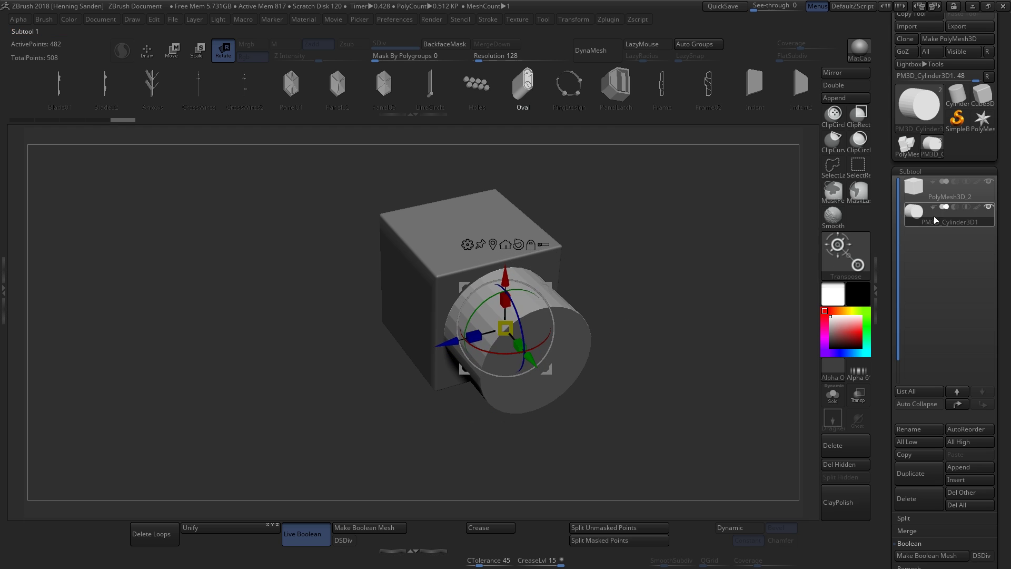
Step: Mark the cube subtool PolyMesh3D_2 as a Start group and scale the cylinder down slightly across its diameter
{"action": "left_click", "coordinate": [935, 184]}
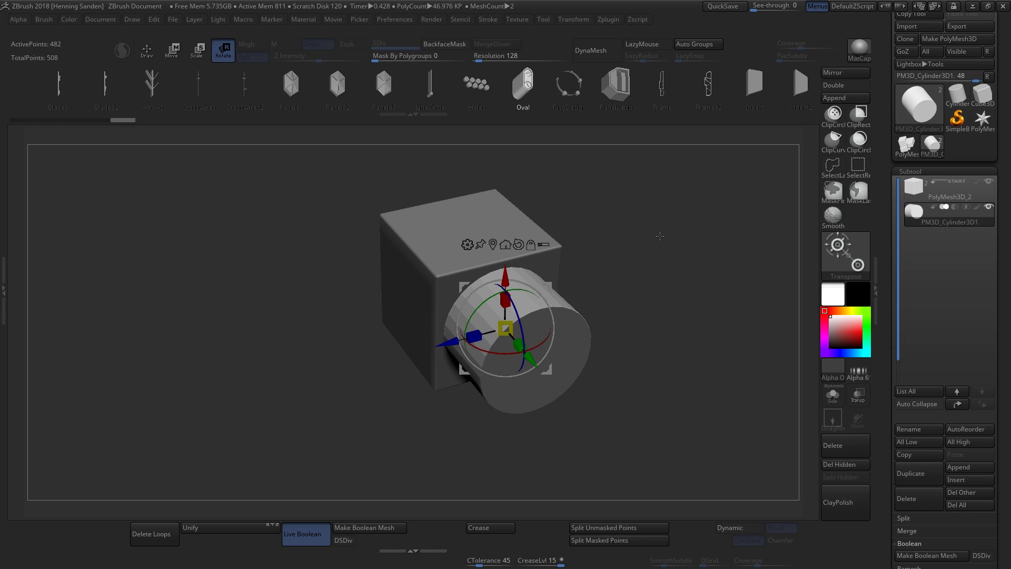
{"action": "right_click_drag", "start_coordinate": [659, 236], "coordinate": [660, 257]}
{"action": "left_click_drag", "start_coordinate": [706, 231], "coordinate": [727, 232]}
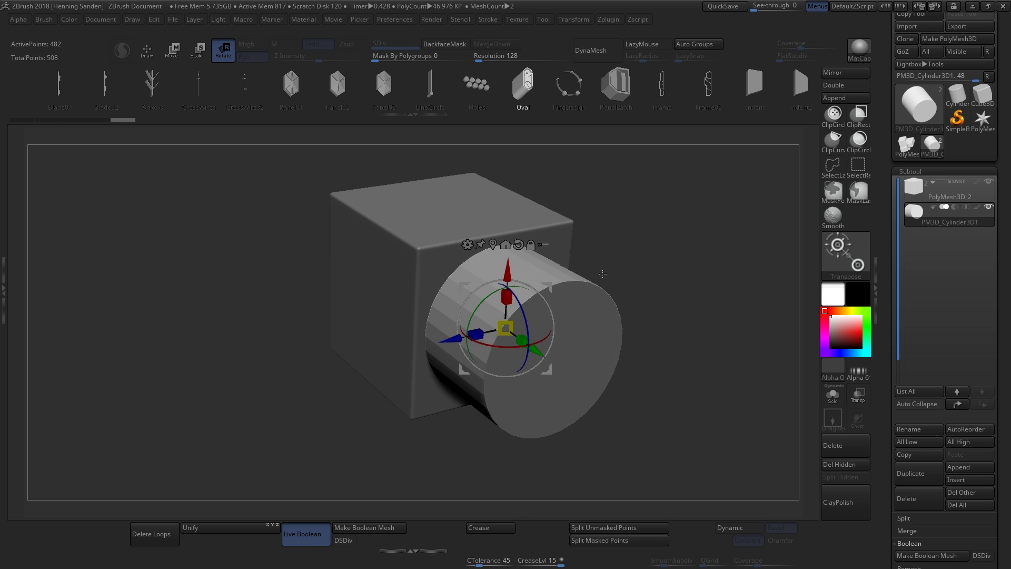
{"action": "left_click_drag", "start_coordinate": [505, 326], "coordinate": [521, 337]}
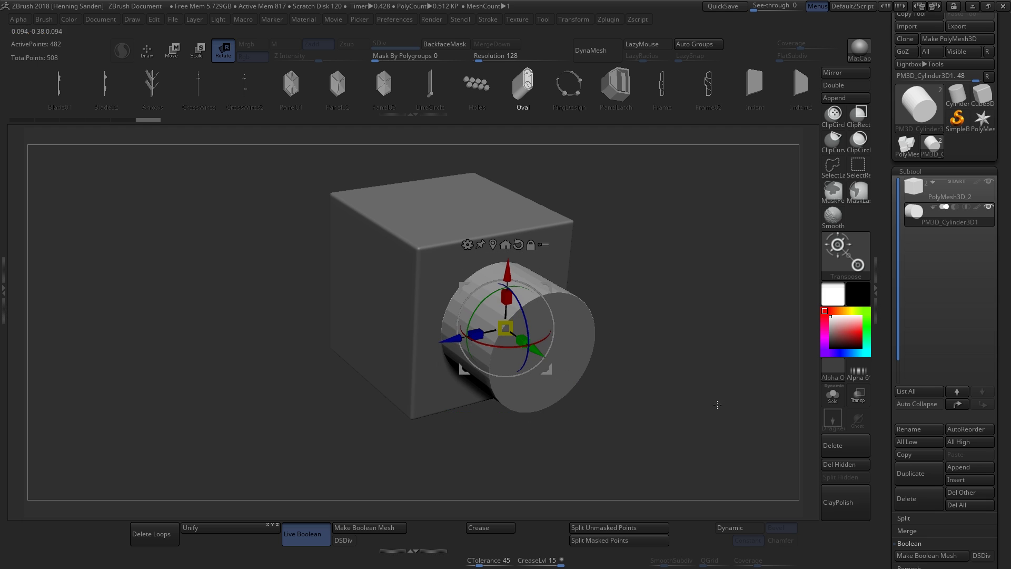
{"action": "left_click", "coordinate": [920, 403]}
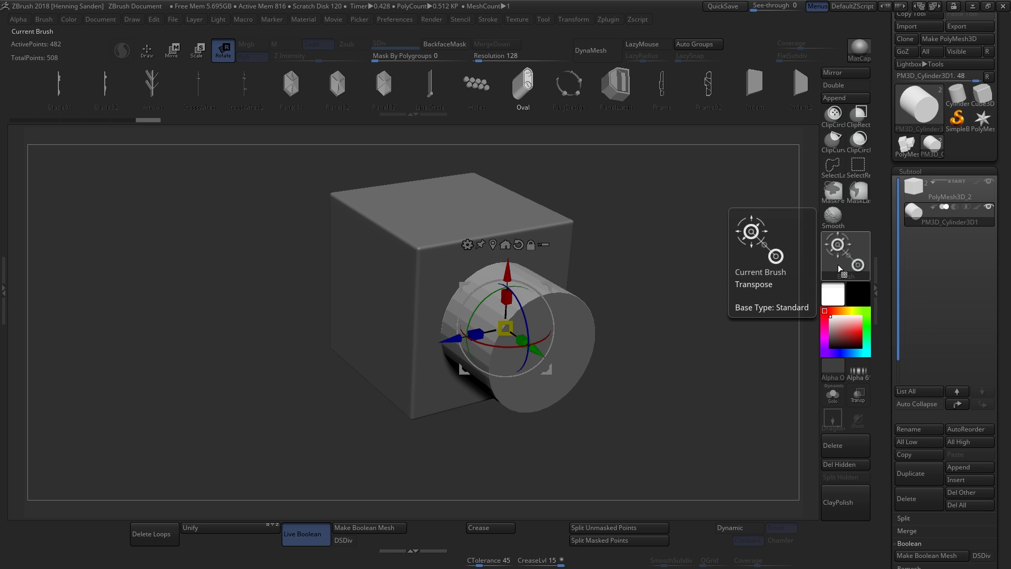
Step: Move the cylinder outward from the cube, then back along Y toward the front face
{"action": "right_click_drag", "start_coordinate": [679, 285], "coordinate": [645, 334]}
{"action": "left_click_drag", "start_coordinate": [548, 356], "coordinate": [633, 351]}
{"action": "right_click_drag", "start_coordinate": [735, 288], "coordinate": [696, 293]}
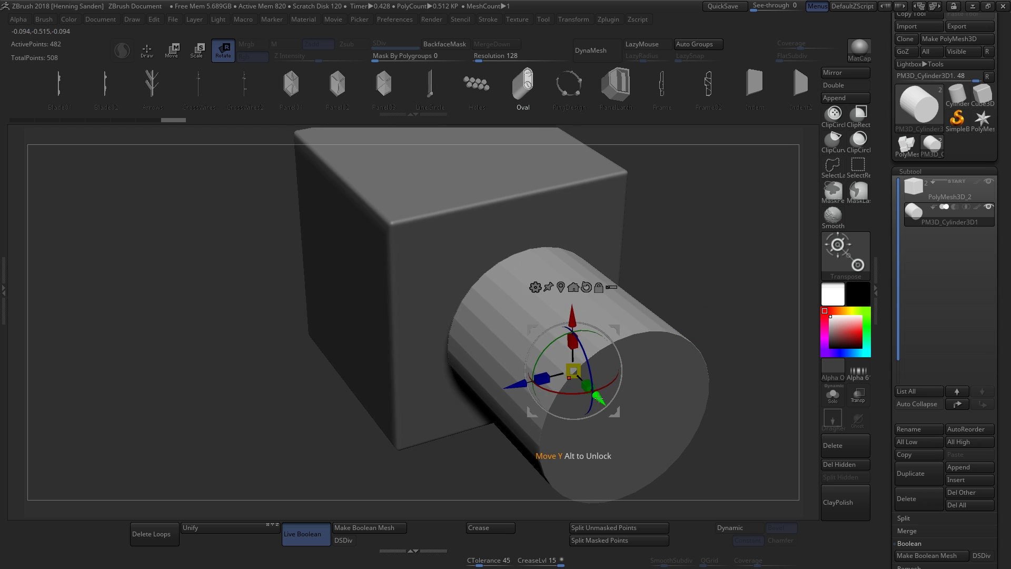
{"action": "left_click_drag", "start_coordinate": [605, 399], "coordinate": [546, 328]}
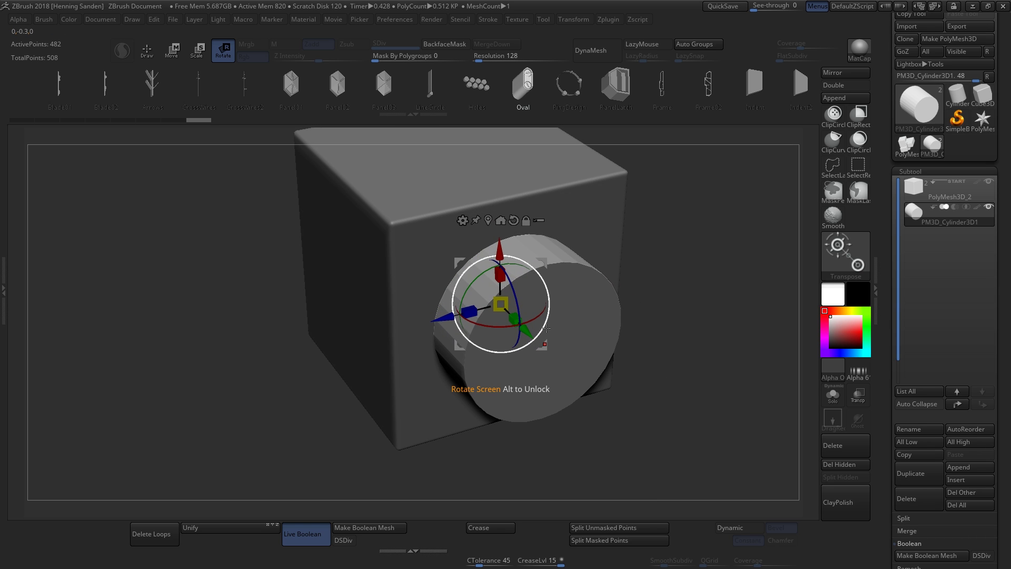
Step: Set the cylinder subtool to subtraction and pull it outward to cut a shallower round pocket in the cube
{"action": "left_click_drag", "start_coordinate": [681, 248], "coordinate": [735, 240]}
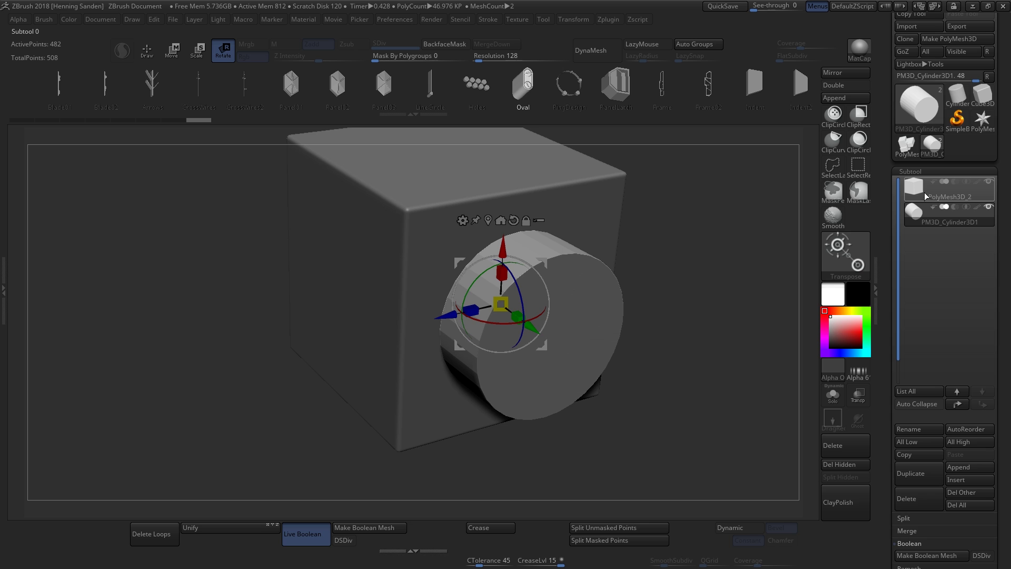
{"action": "left_click", "coordinate": [943, 204]}
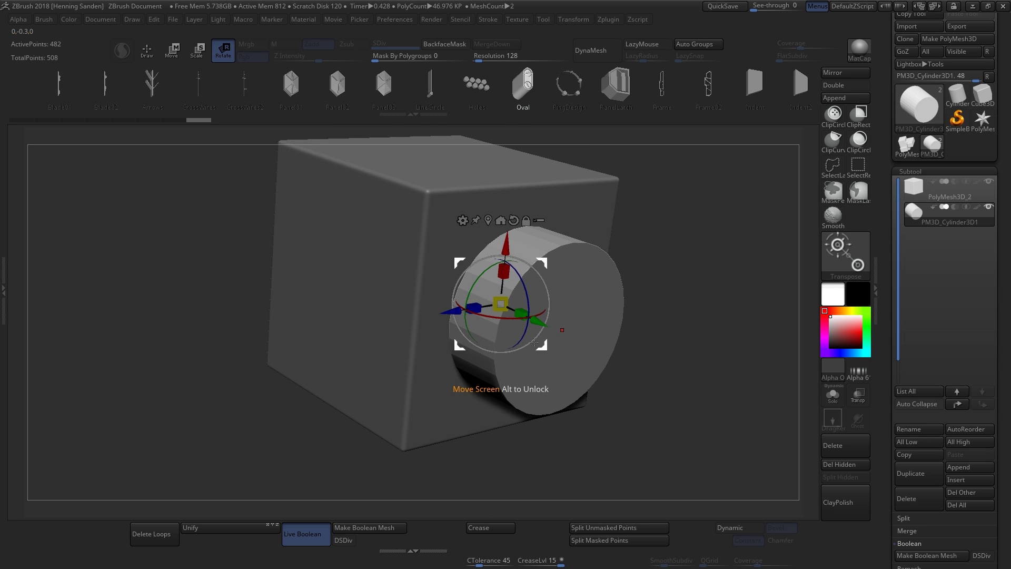
{"action": "left_click", "coordinate": [955, 207]}
{"action": "left_click_drag", "start_coordinate": [732, 243], "coordinate": [624, 292]}
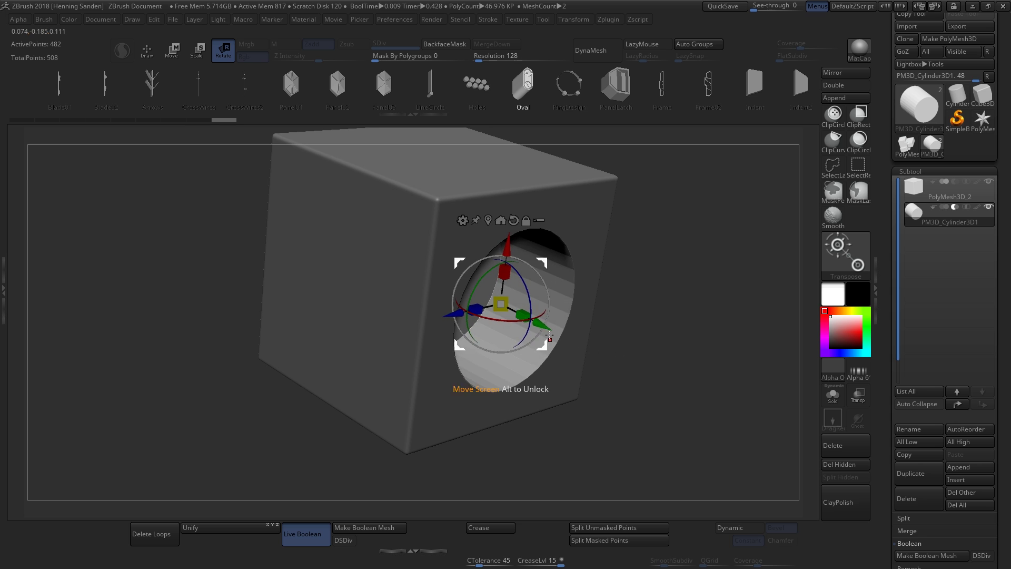
{"action": "left_click_drag", "start_coordinate": [546, 322], "coordinate": [619, 307]}
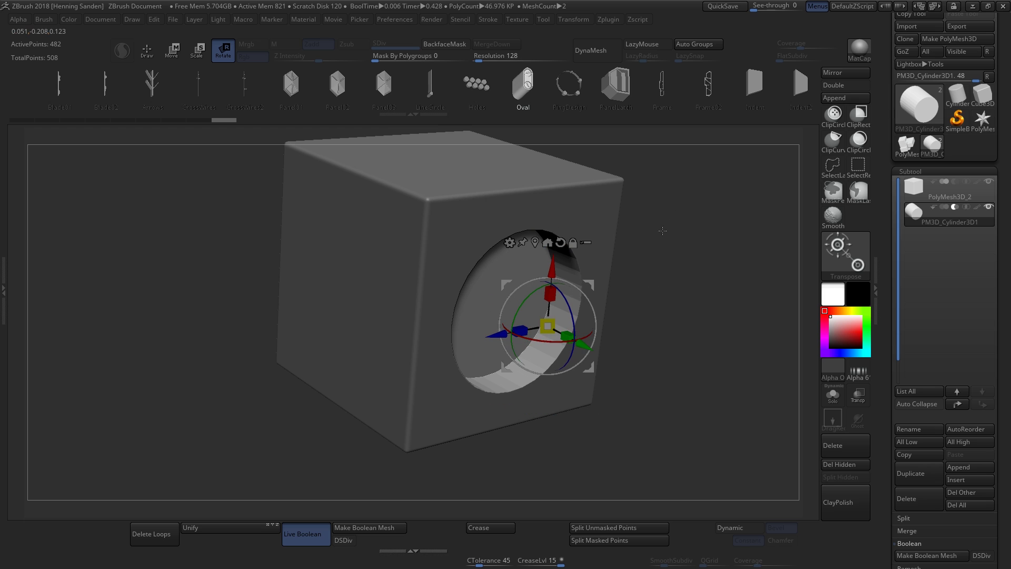
{"action": "left_click_drag", "start_coordinate": [714, 232], "coordinate": [666, 244], "text": "alt"}
Step: Duplicate the cylinder subtool and set the copy, PM3D_Cylinder3D2, to subtraction
{"action": "key", "text": "ctrl+shift+d"}
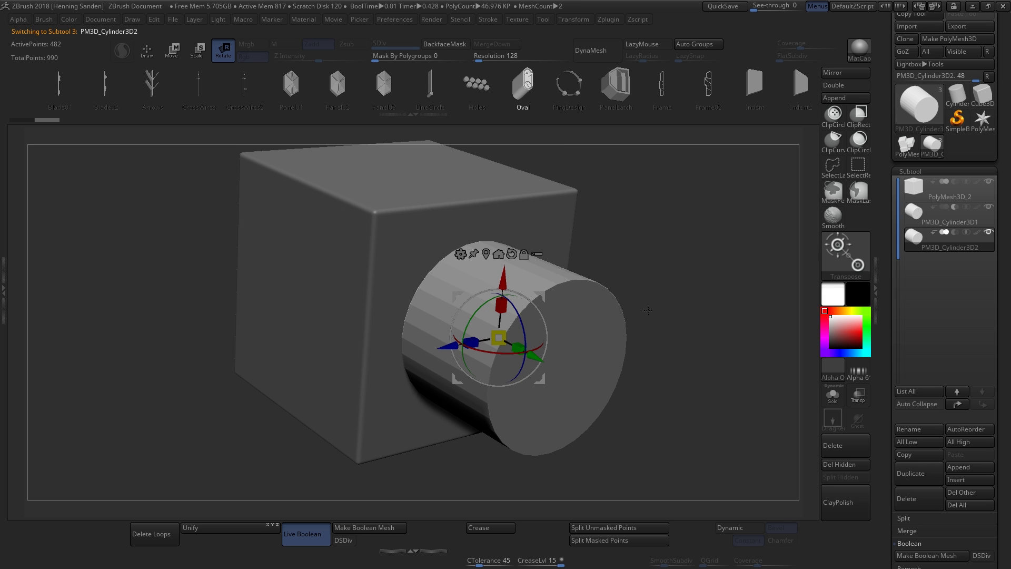
{"action": "left_click", "coordinate": [954, 233]}
{"action": "left_click_drag", "start_coordinate": [667, 296], "coordinate": [643, 317]}
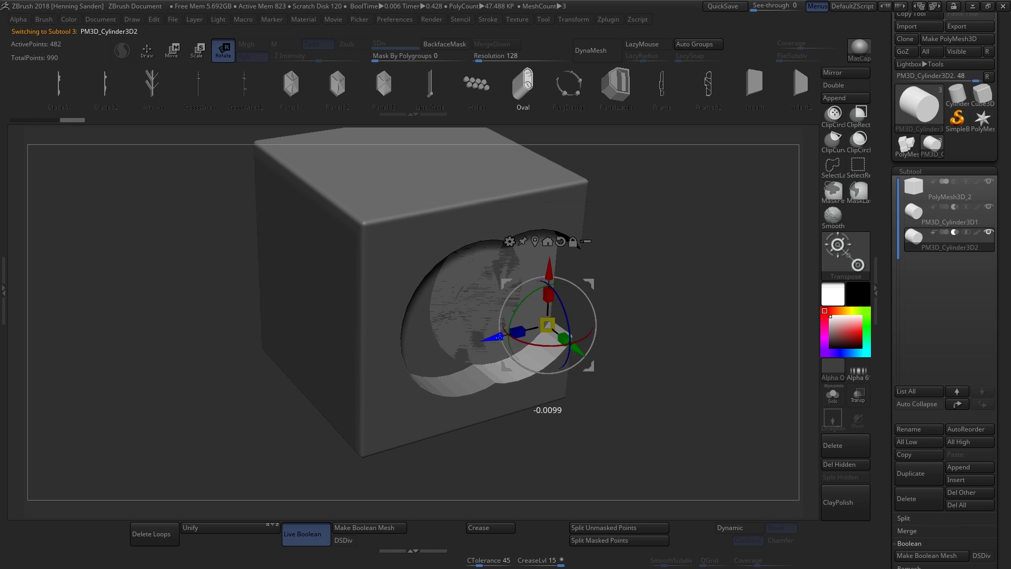
Step: Move the duplicate cylinder along Z and Y to cut an overlapping, deeper pocket through the cube's side
{"action": "left_click_drag", "start_coordinate": [499, 338], "coordinate": [492, 300]}
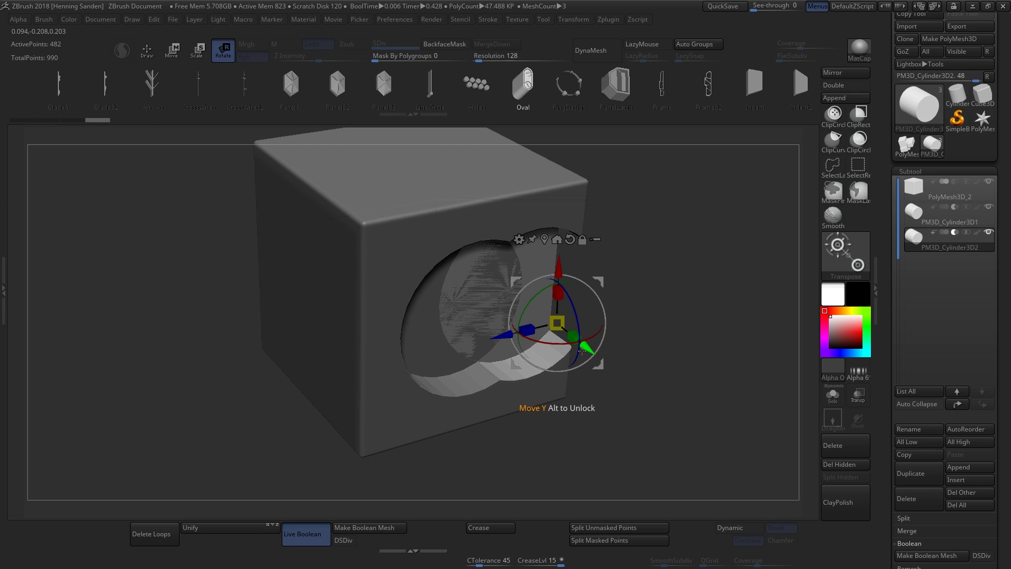
{"action": "left_click_drag", "start_coordinate": [583, 350], "coordinate": [557, 332]}
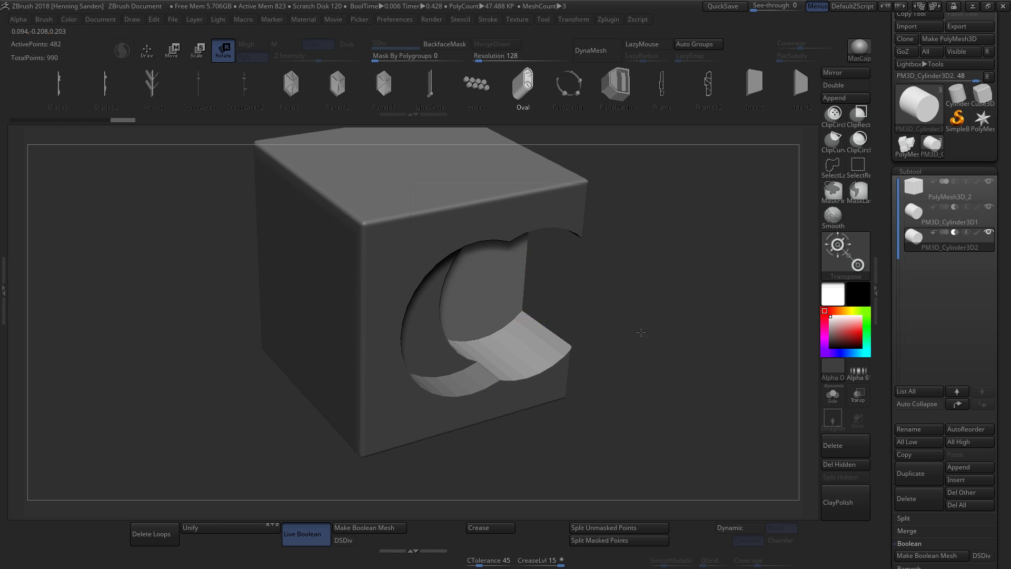
{"action": "left_click_drag", "start_coordinate": [641, 332], "coordinate": [636, 327]}
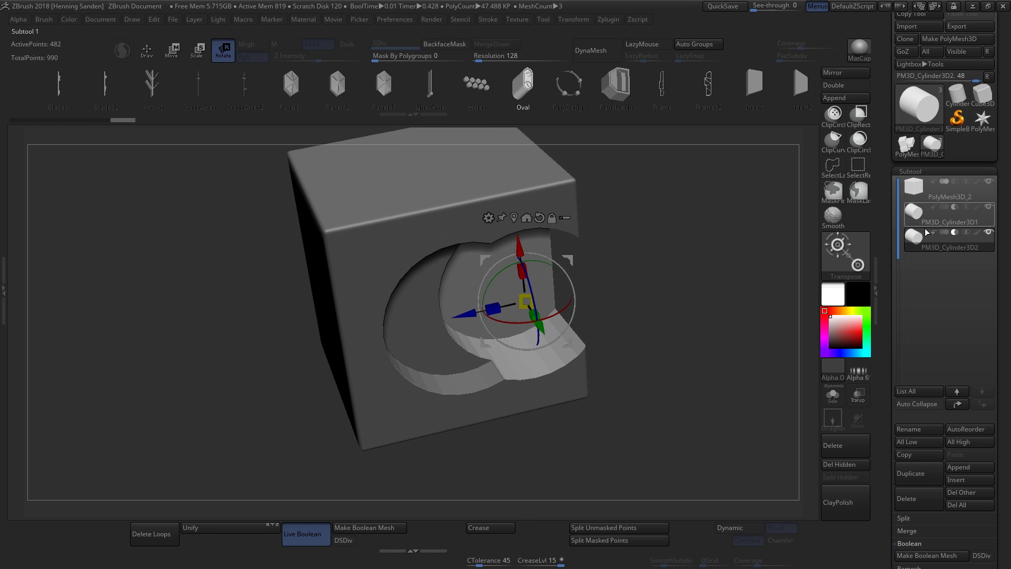
Step: Mark PM3D_Cylinder3D1 as a Start group and move the subtracting duplicate outward so it cuts through that cylinder
{"action": "left_click", "coordinate": [934, 210]}
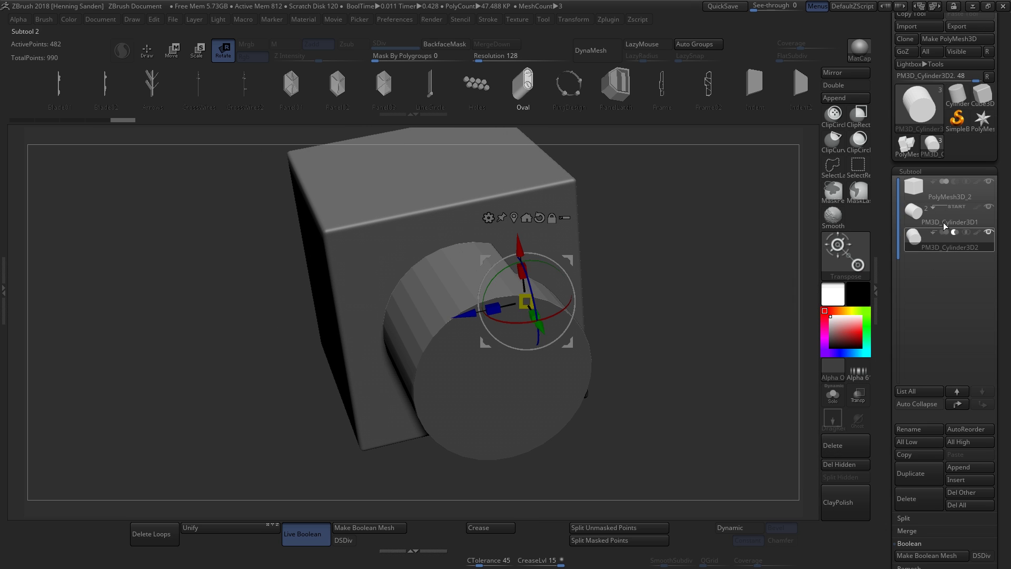
{"action": "left_click_drag", "start_coordinate": [669, 288], "coordinate": [558, 316]}
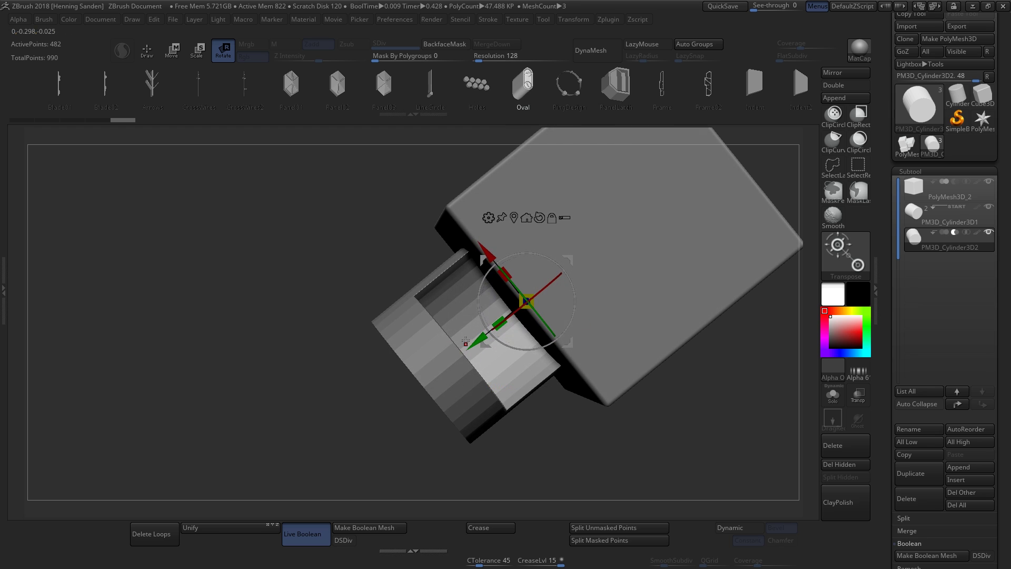
{"action": "left_click_drag", "start_coordinate": [472, 344], "coordinate": [407, 395]}
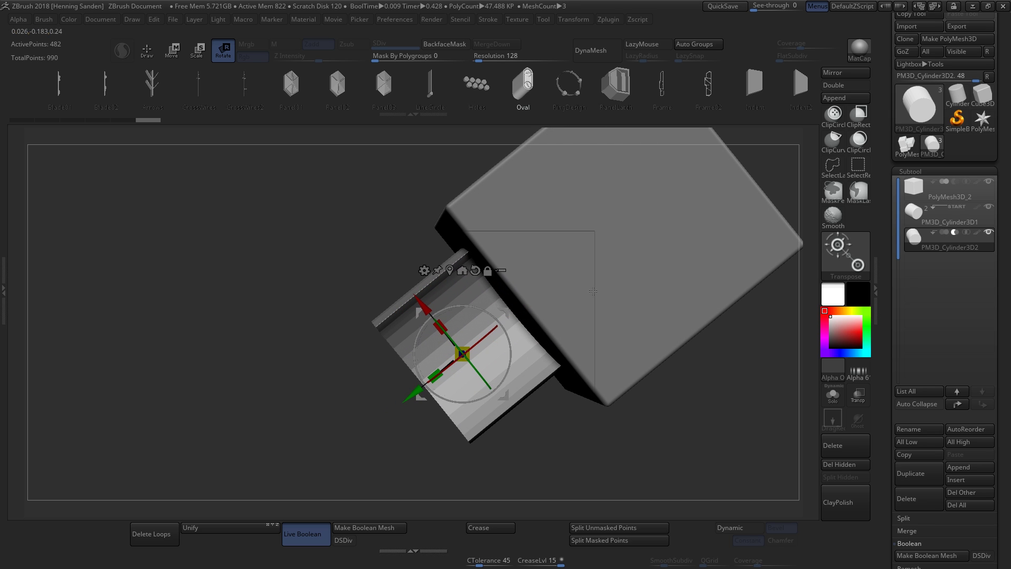
Step: Mark the cube subtool PolyMesh3D_2 as its own Start group above the cylinders
{"action": "left_click", "coordinate": [929, 210]}
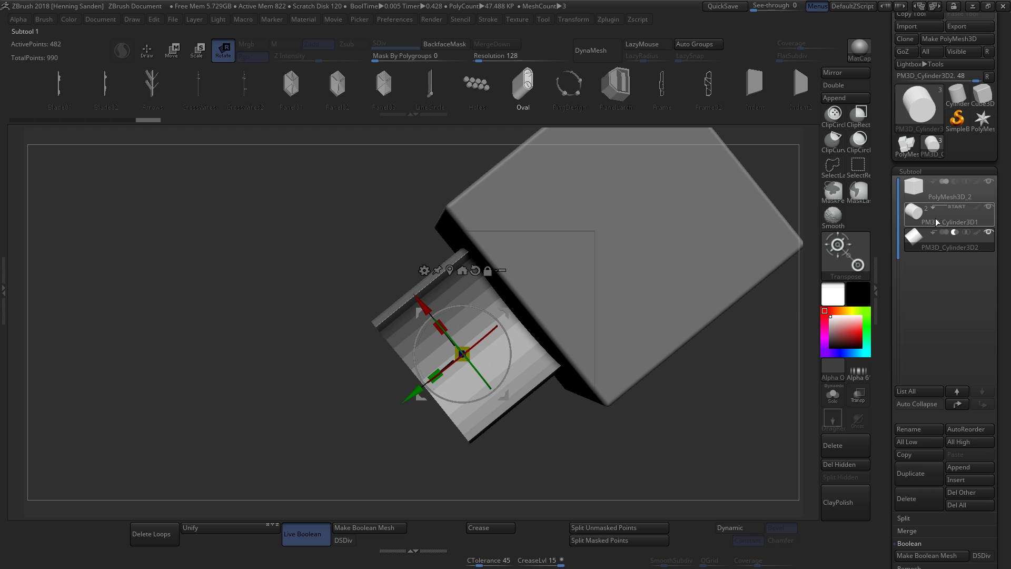
{"action": "left_click", "coordinate": [930, 239]}
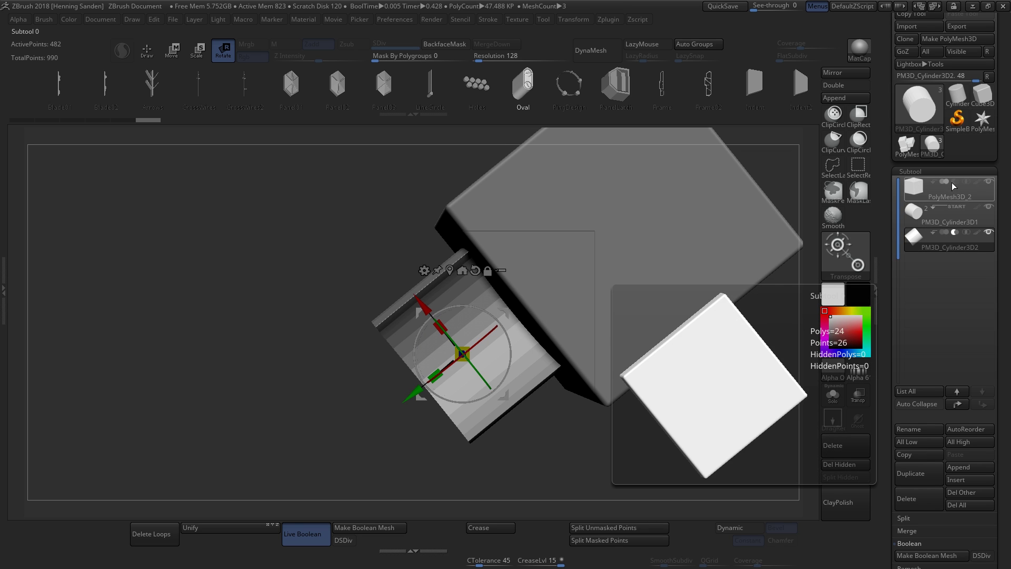
{"action": "left_click", "coordinate": [932, 181]}
{"action": "right_click_drag", "start_coordinate": [600, 279], "coordinate": [722, 276]}
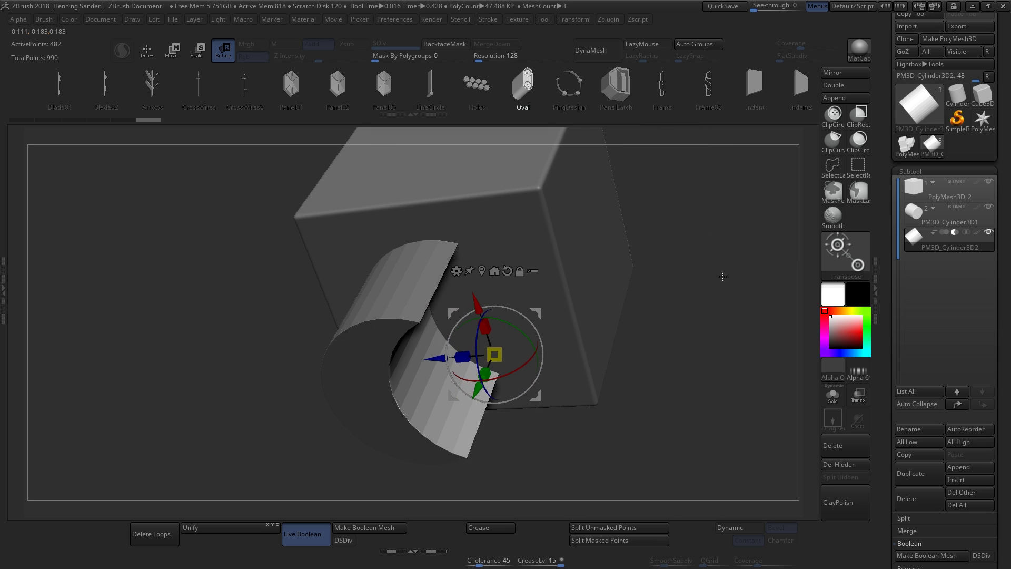
Step: Move PM3D_Cylinder3D1 along Y toward the cube, then reposition PM3D_Cylinder3D2 to cut a crescent recess into it
{"action": "left_click", "coordinate": [934, 221]}
{"action": "left_click_drag", "start_coordinate": [505, 321], "coordinate": [490, 336]}
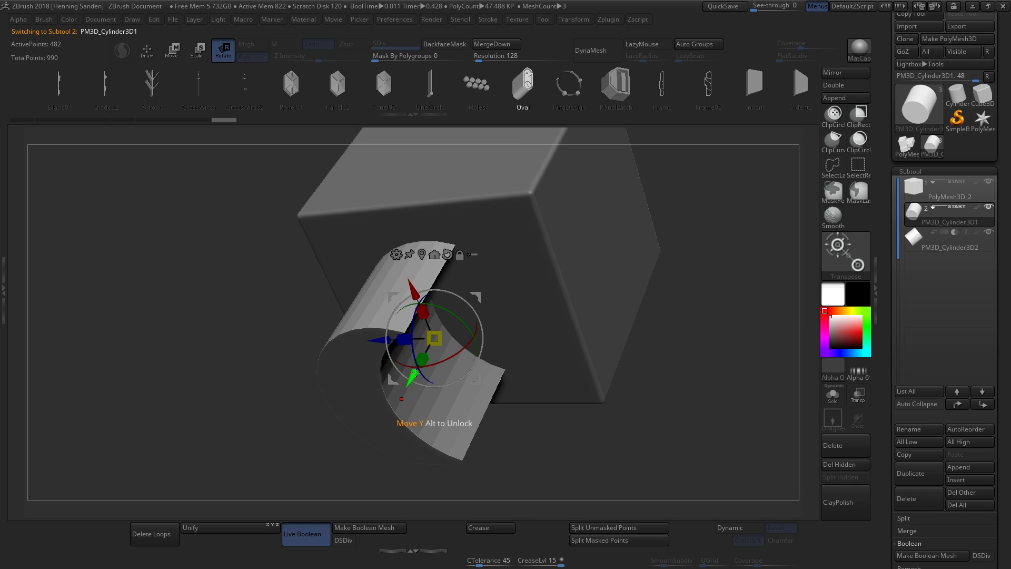
{"action": "left_click_drag", "start_coordinate": [414, 372], "coordinate": [426, 353]}
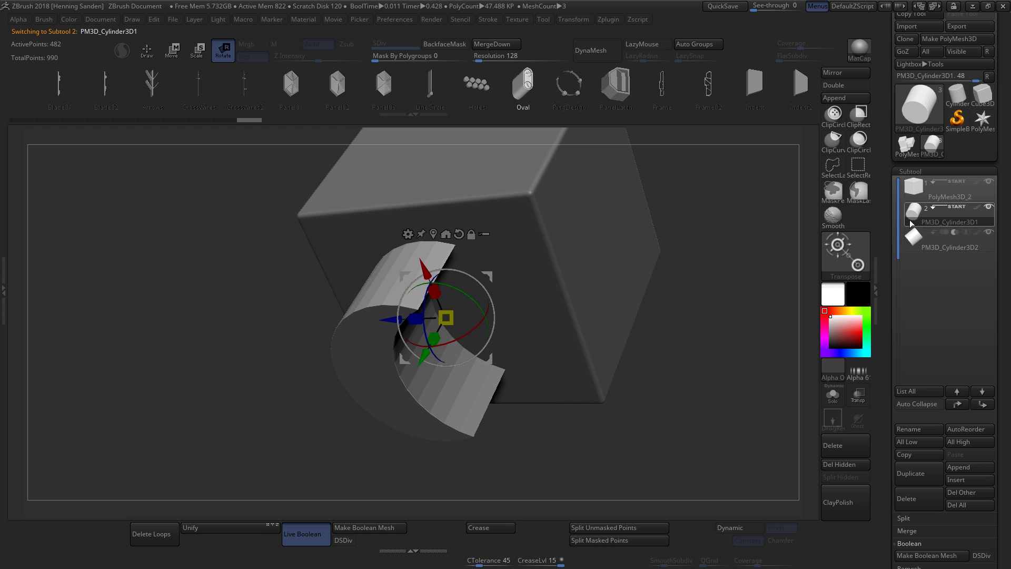
{"action": "left_click", "coordinate": [936, 245]}
{"action": "left_click_drag", "start_coordinate": [506, 405], "coordinate": [438, 452]}
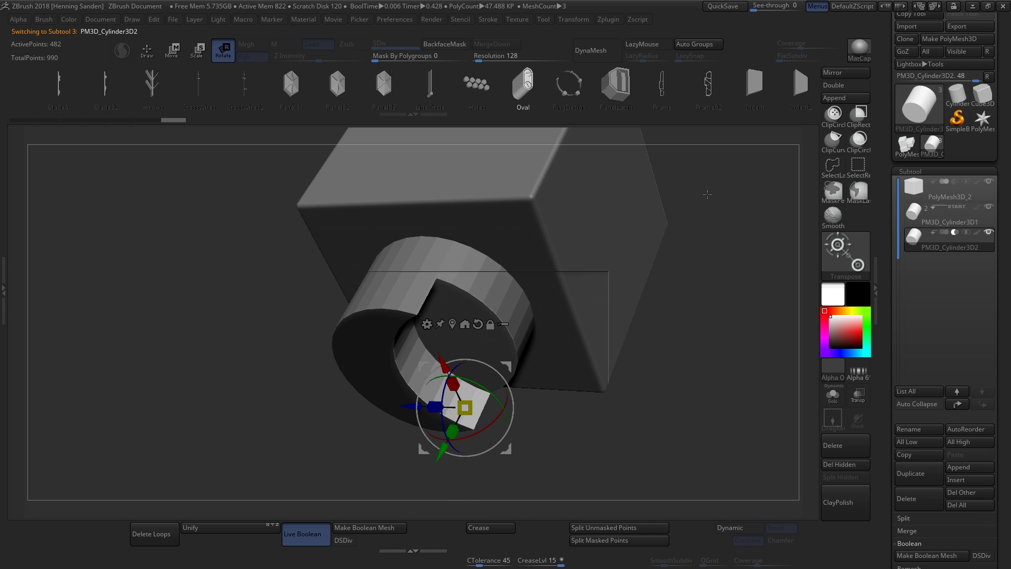
{"action": "left_click_drag", "start_coordinate": [694, 291], "coordinate": [712, 248]}
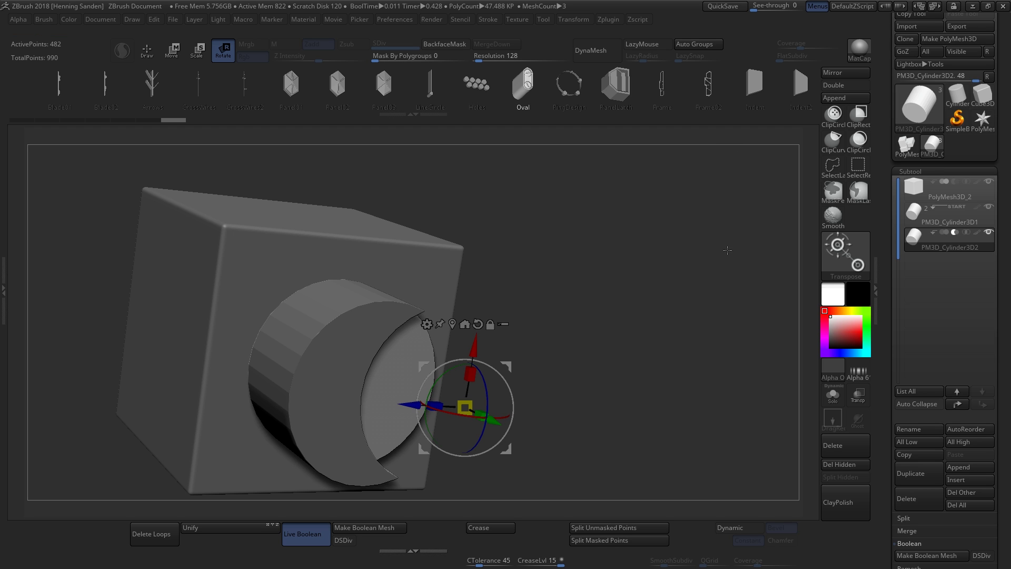
{"action": "left_click_drag", "start_coordinate": [727, 250], "coordinate": [696, 216]}
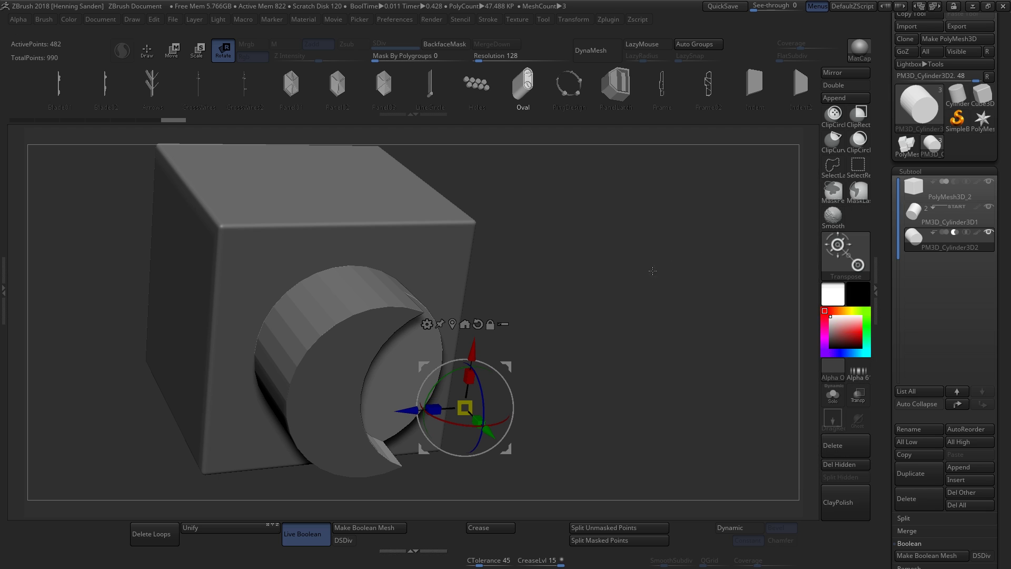
{"action": "left_click_drag", "start_coordinate": [585, 276], "coordinate": [665, 251], "text": "alt"}
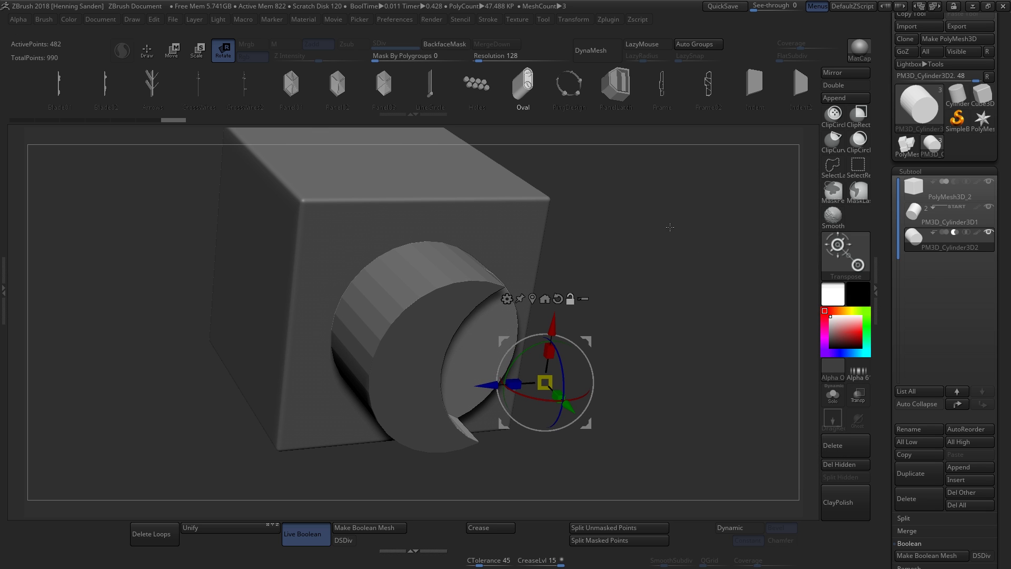
{"action": "left_click_drag", "start_coordinate": [688, 226], "coordinate": [656, 250], "text": "alt"}
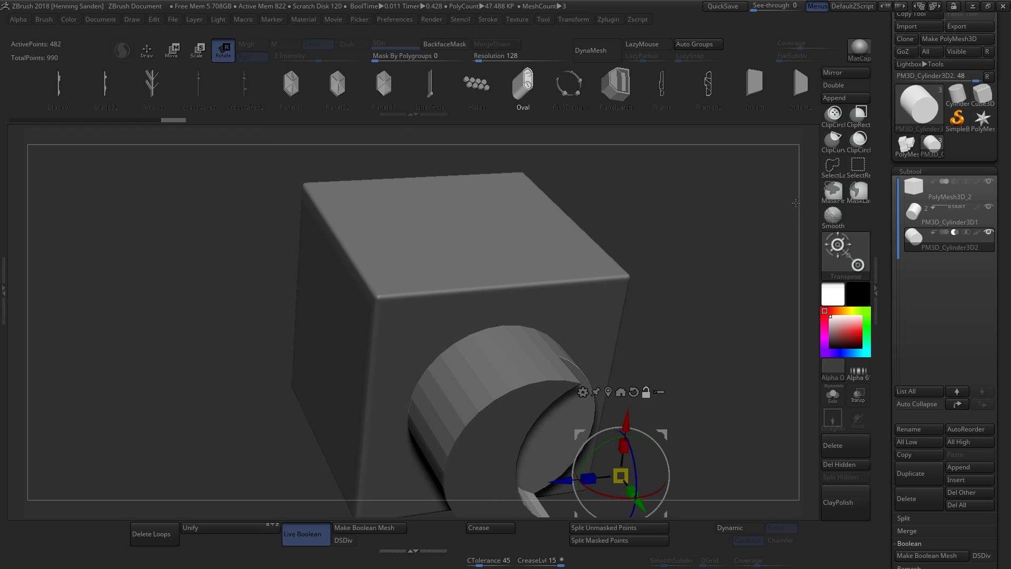
Step: Switch to the PolyMesh3D_1 tool and turn on PolyFrame to show its polygroups and wireframe
{"action": "left_click", "coordinate": [906, 144]}
{"action": "key", "text": "ctrl+n"}
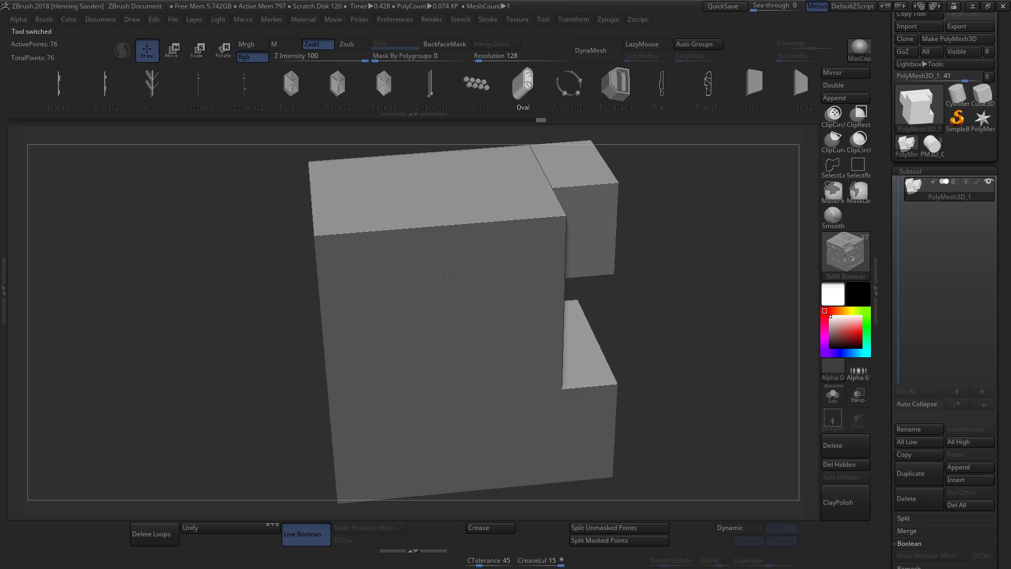
{"action": "left_click_drag", "start_coordinate": [679, 232], "coordinate": [482, 348]}
{"action": "key", "text": "shift+f"}
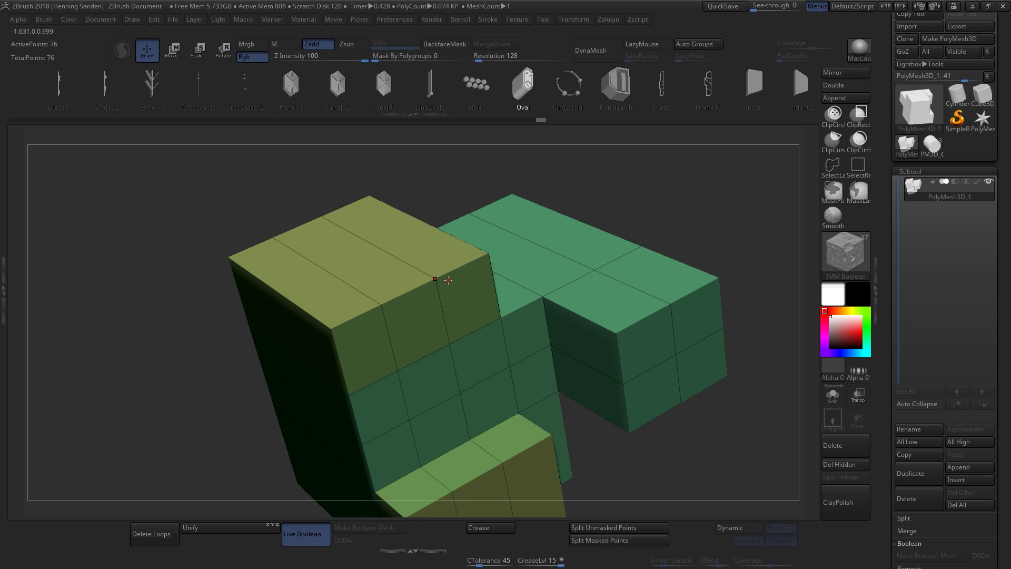
Step: Switch to the ZModeler brush and set its edge action to Bevel with the EdgeLoop Complete target
{"action": "key", "text": "b"}
{"action": "key", "text": "z"}
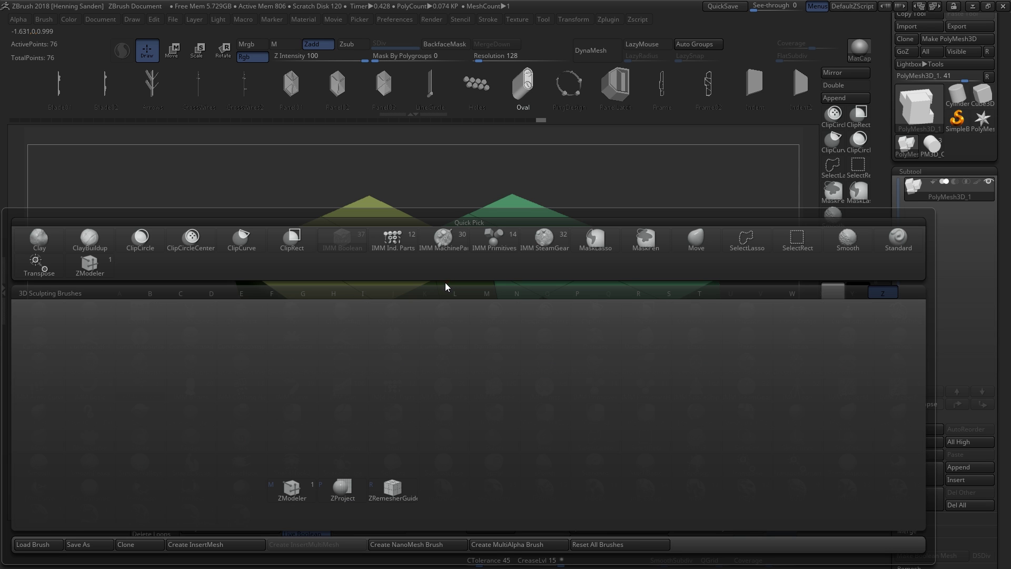
{"action": "key", "text": "m"}
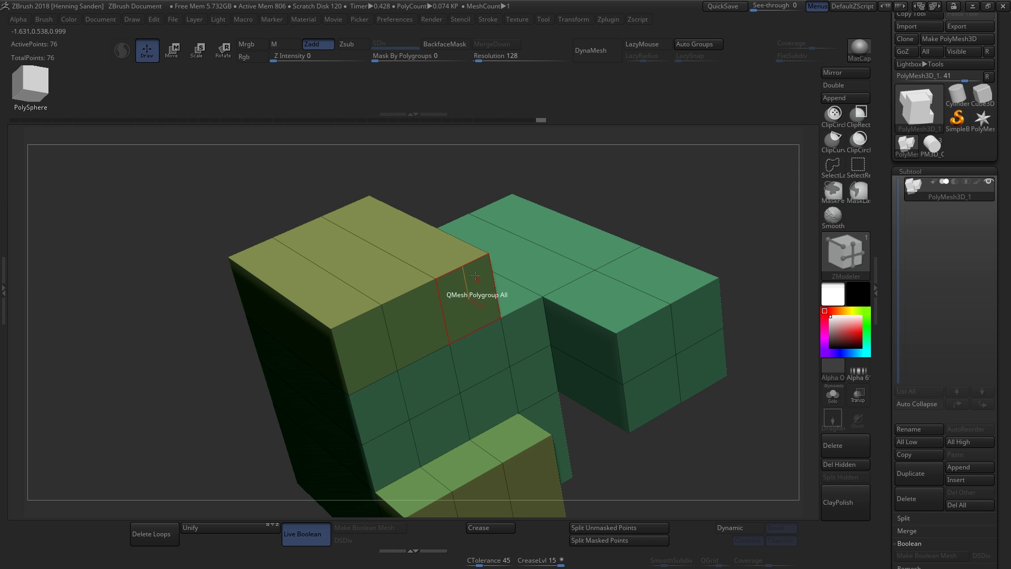
{"action": "mouse_move", "coordinate": [479, 281]}
{"action": "right_mouse_down", "text": "alt"}
{"action": "mouse_move", "coordinate": [510, 291]}
{"action": "mouse_move", "coordinate": [482, 295]}
{"action": "right_mouse_up", "text": "alt"}
{"action": "key", "text": "space"}
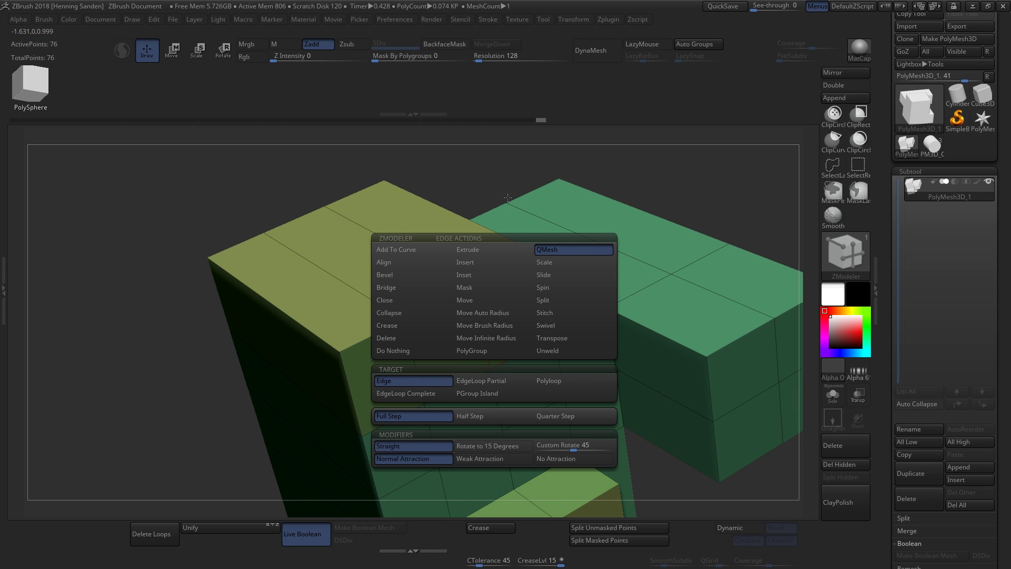
{"action": "right_click_drag", "start_coordinate": [451, 258], "coordinate": [463, 242]}
{"action": "right_click_drag", "start_coordinate": [369, 237], "coordinate": [513, 248], "text": "alt"}
{"action": "key", "text": "space"}
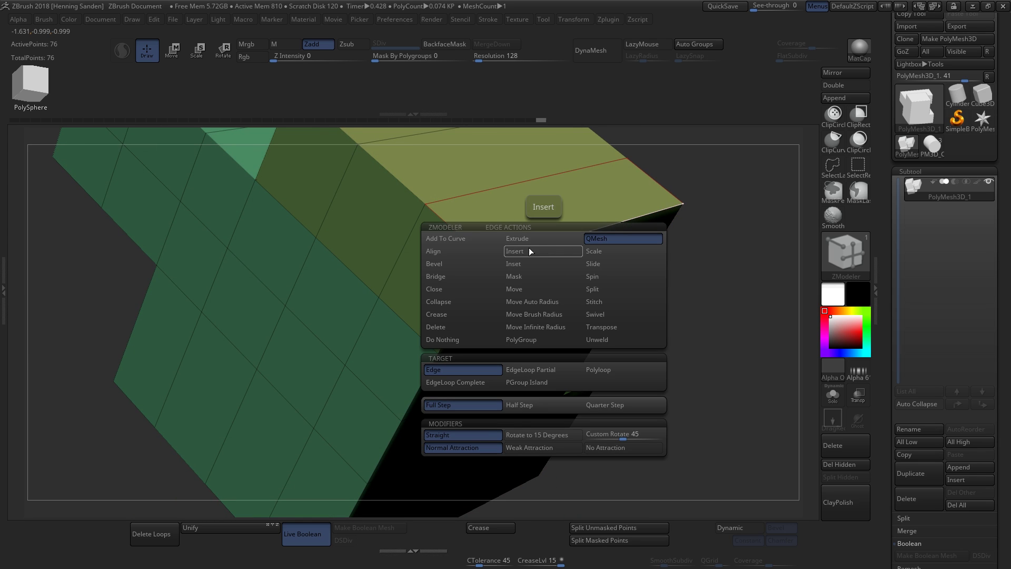
{"action": "left_click", "coordinate": [443, 263]}
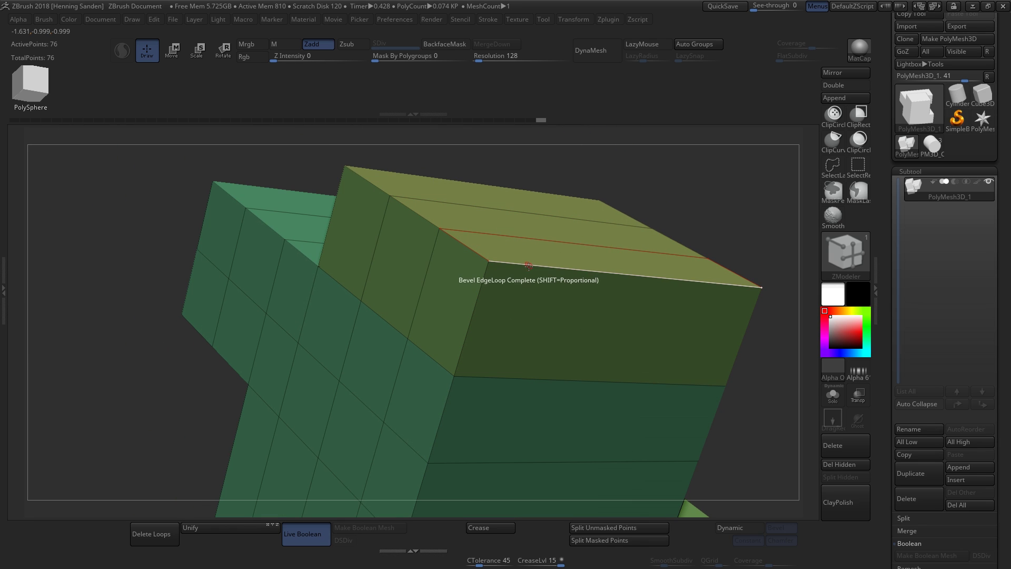
Step: Bevel the two complete edge loops that run down opposite sides of the tall yellow-topped block
{"action": "left_click", "coordinate": [531, 281]}
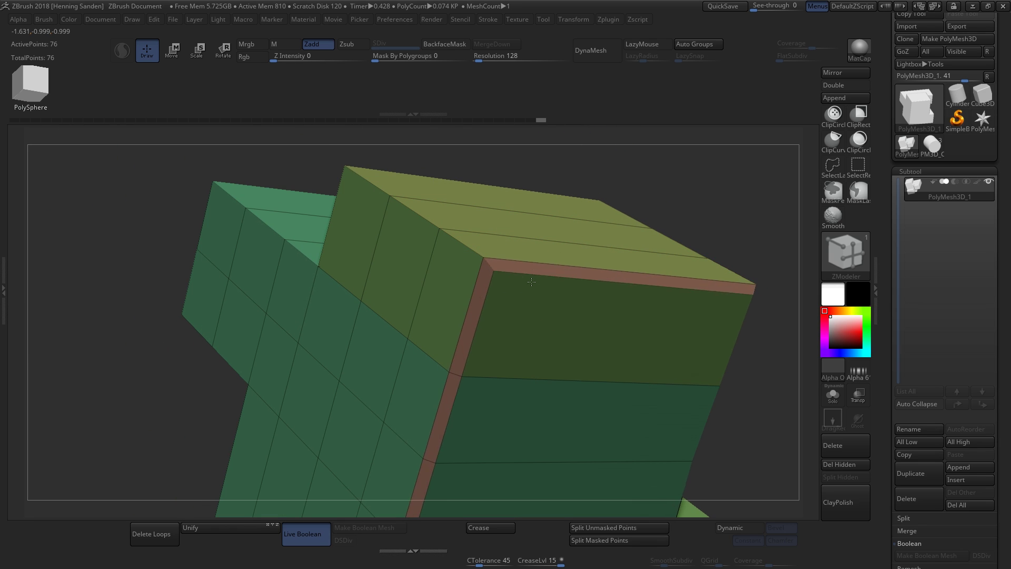
{"action": "left_click_drag", "start_coordinate": [531, 282], "coordinate": [543, 296]}
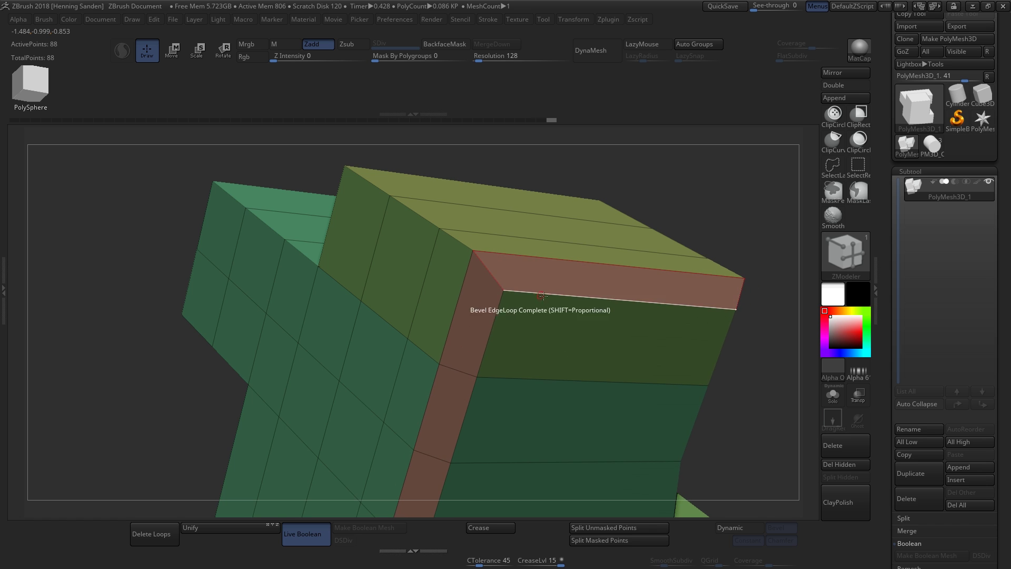
{"action": "right_click_drag", "start_coordinate": [542, 296], "coordinate": [384, 279]}
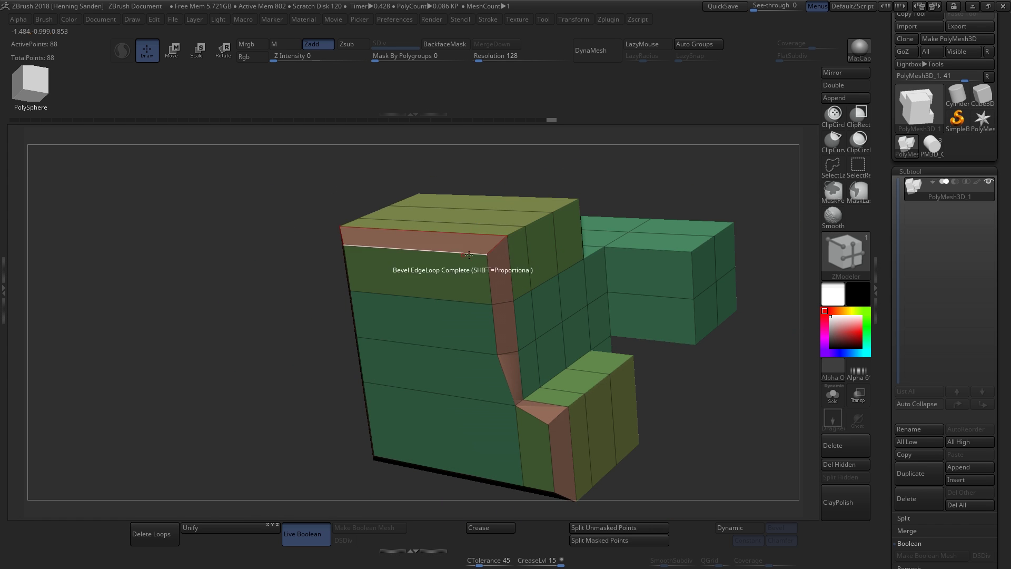
{"action": "right_click_drag", "start_coordinate": [508, 251], "coordinate": [483, 217]}
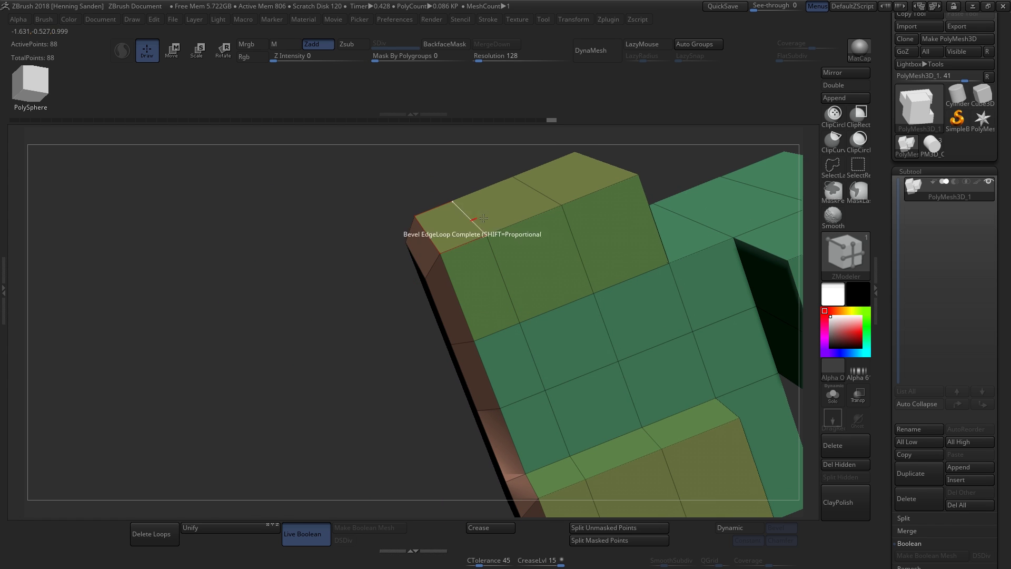
{"action": "right_click_drag", "start_coordinate": [554, 250], "coordinate": [503, 306]}
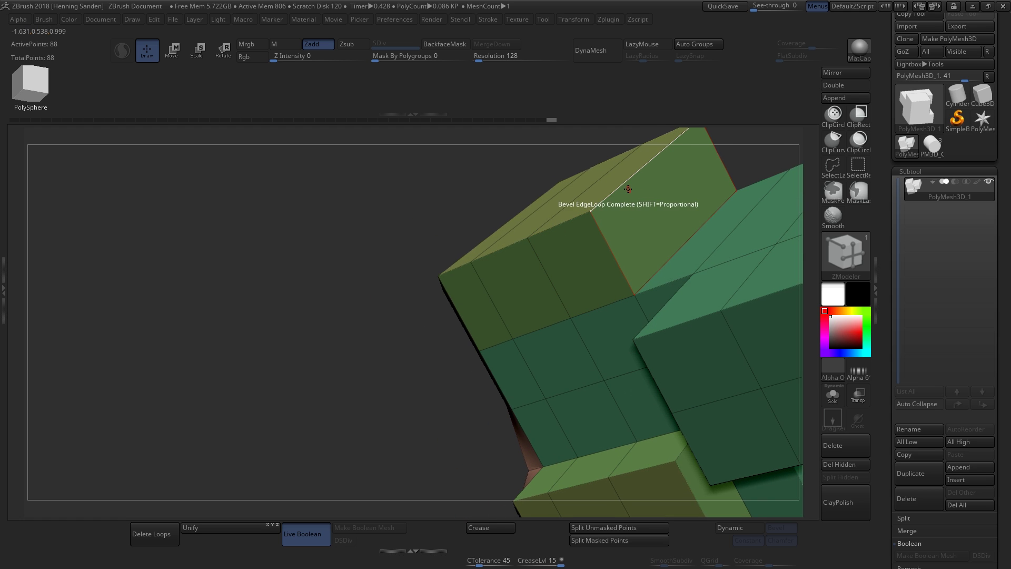
{"action": "left_click_drag", "start_coordinate": [628, 188], "coordinate": [649, 207]}
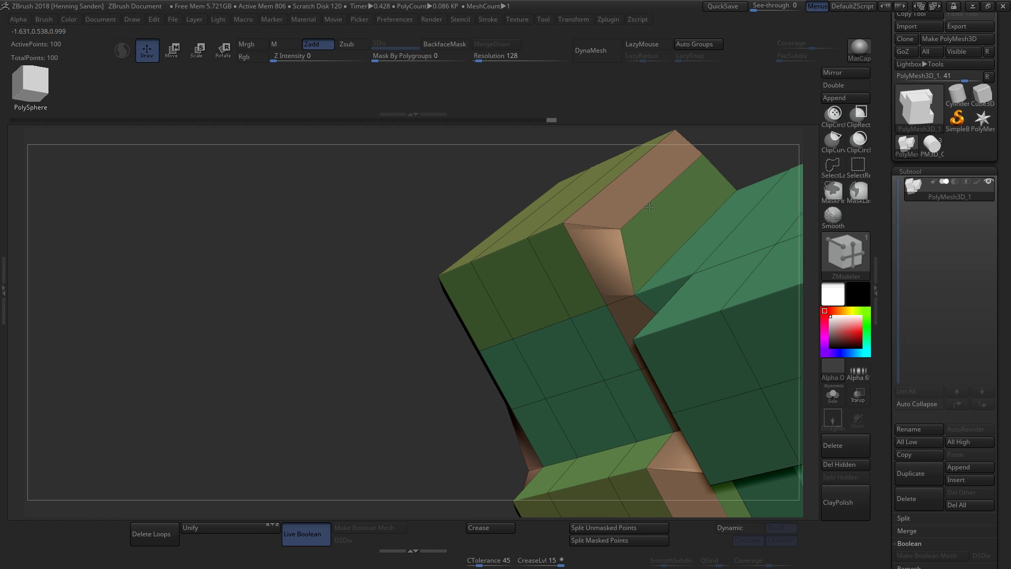
Step: Undo both edge loop bevels on the tall block and turn off Dynamic Subdivision
{"action": "right_click_drag", "start_coordinate": [650, 207], "coordinate": [542, 255]}
{"action": "key", "text": "ctrl"}
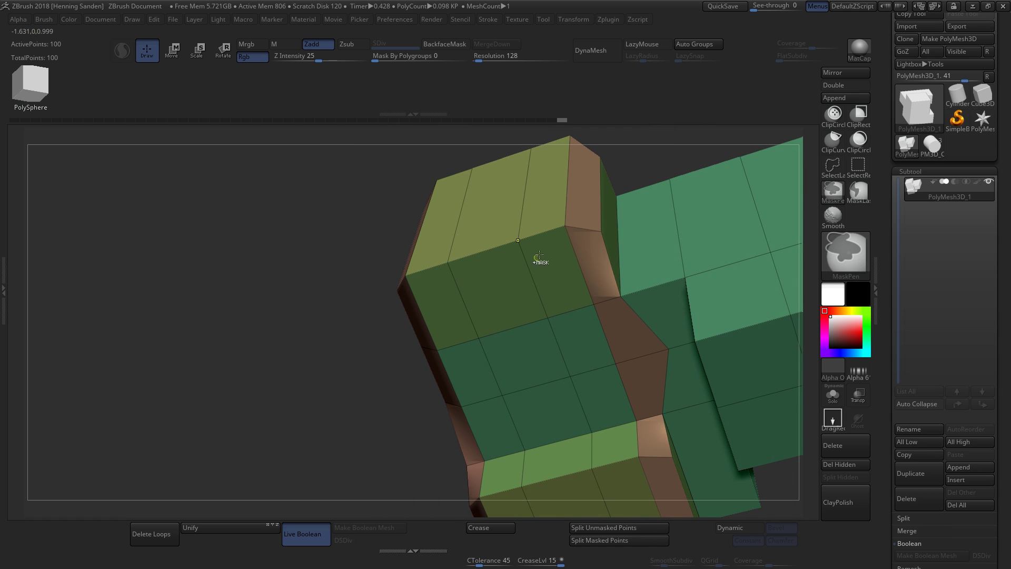
{"action": "key", "text": "ctrl+z"}
{"action": "right_click_drag", "start_coordinate": [489, 220], "coordinate": [515, 189]}
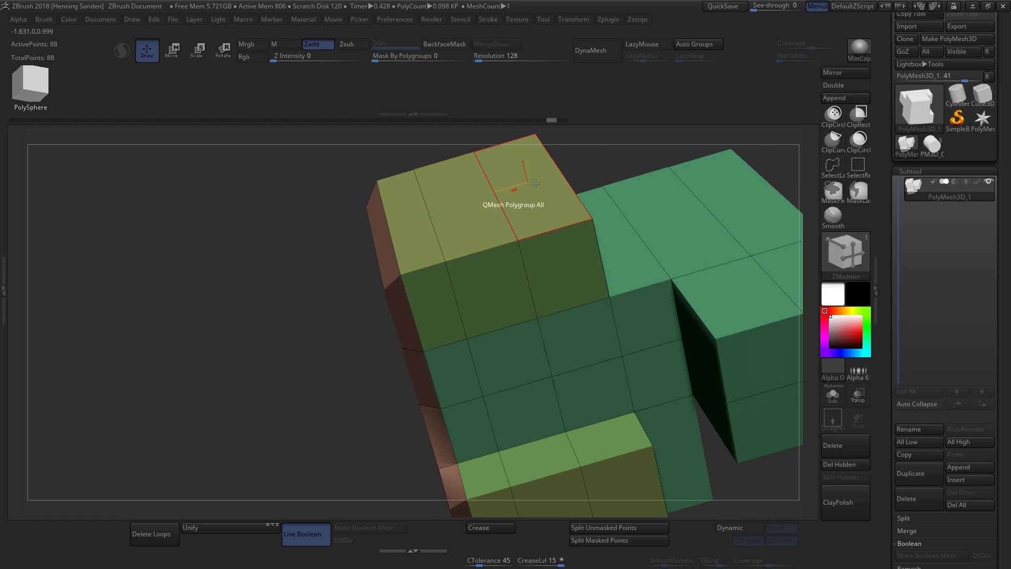
{"action": "key", "text": "ctrl+z"}
{"action": "right_click_drag", "start_coordinate": [493, 263], "coordinate": [502, 252]}
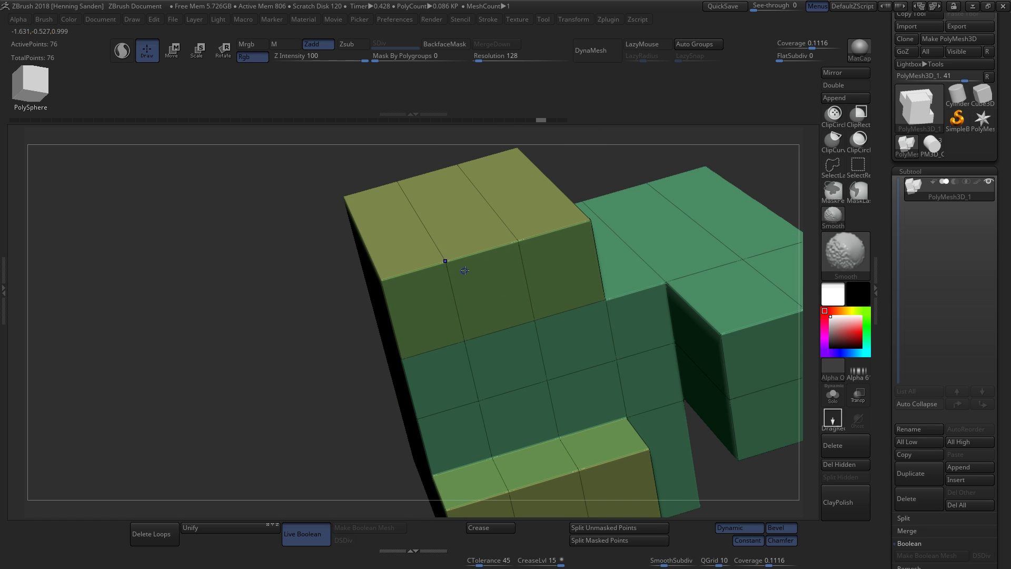
{"action": "key", "text": "shift+d"}
{"action": "right_click_drag", "start_coordinate": [520, 274], "coordinate": [545, 339]}
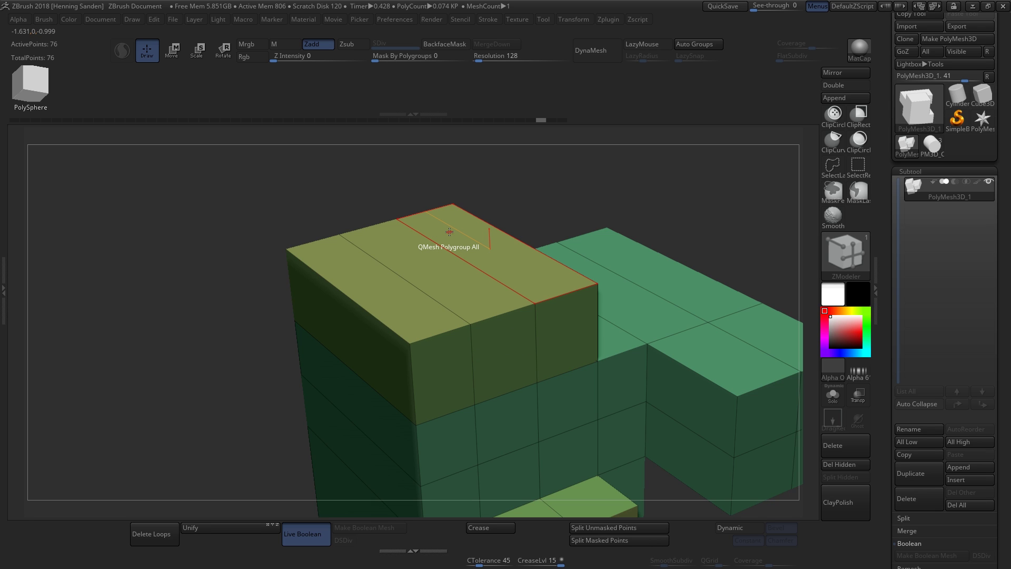
Step: Bevel the complete edge loop around the tall block's outer side face again
{"action": "left_click_drag", "start_coordinate": [273, 222], "coordinate": [276, 208]}
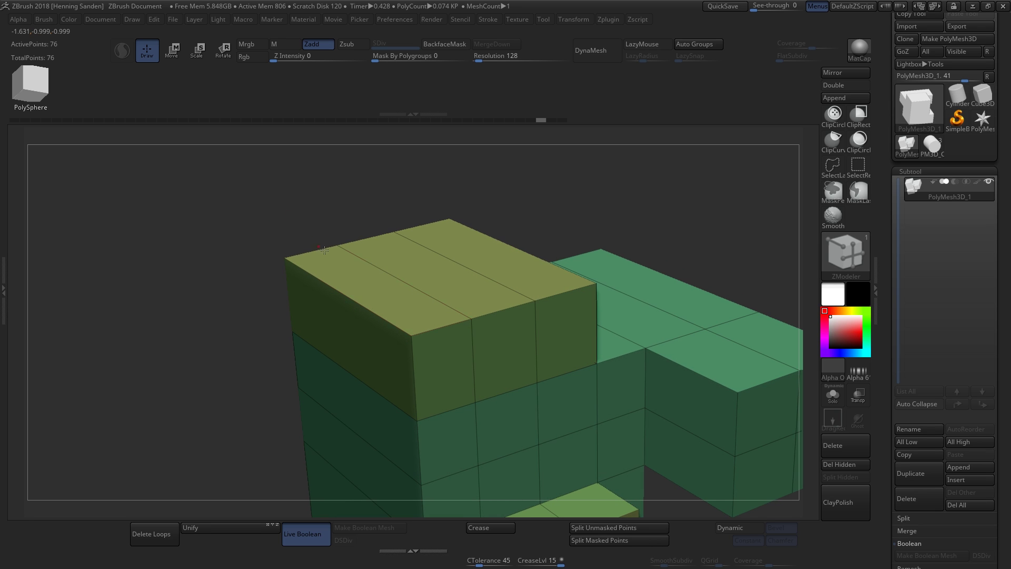
{"action": "left_click_drag", "start_coordinate": [358, 304], "coordinate": [354, 241]}
{"action": "right_click_drag", "start_coordinate": [354, 241], "coordinate": [330, 208]}
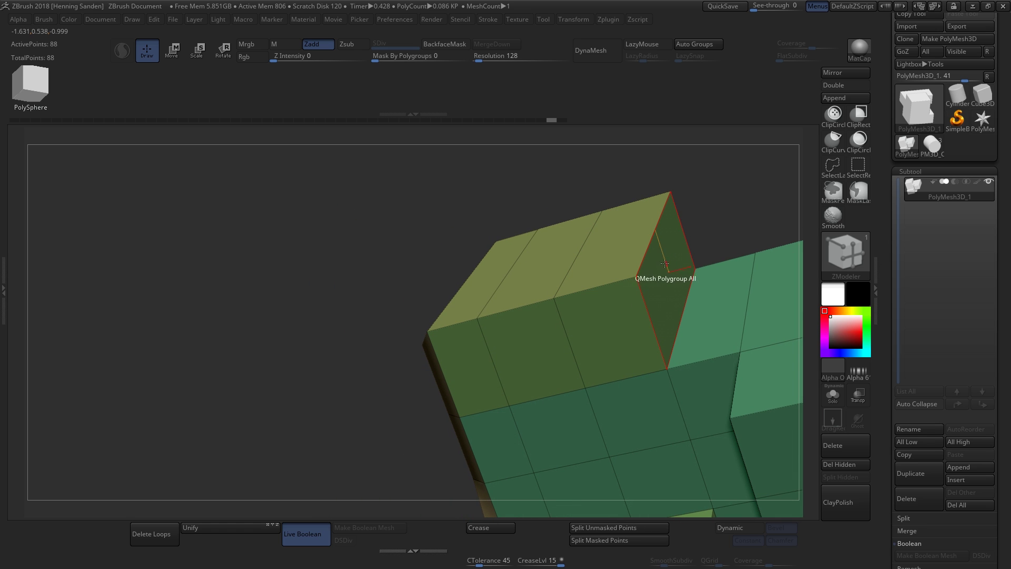
Step: Try beveling the edge loop around the top face of the tall block, then undo it
{"action": "left_click", "coordinate": [650, 255]}
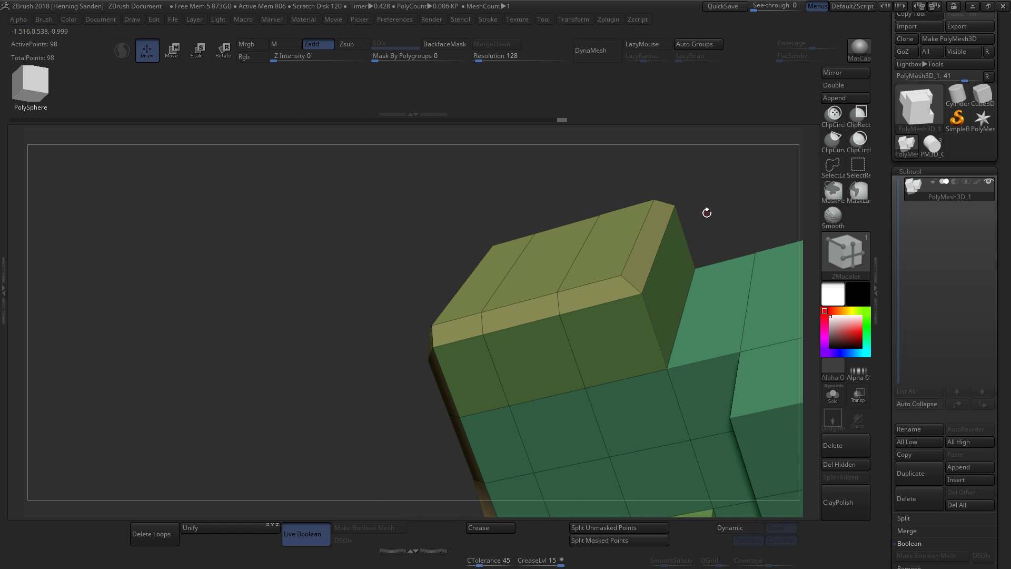
{"action": "left_click_drag", "start_coordinate": [706, 213], "coordinate": [685, 249]}
{"action": "key", "text": "ctrl+z"}
Step: Bevel the edge loop on the tall block's side facing the green arm, then the upper edge at the arm's end
{"action": "left_click", "coordinate": [643, 305]}
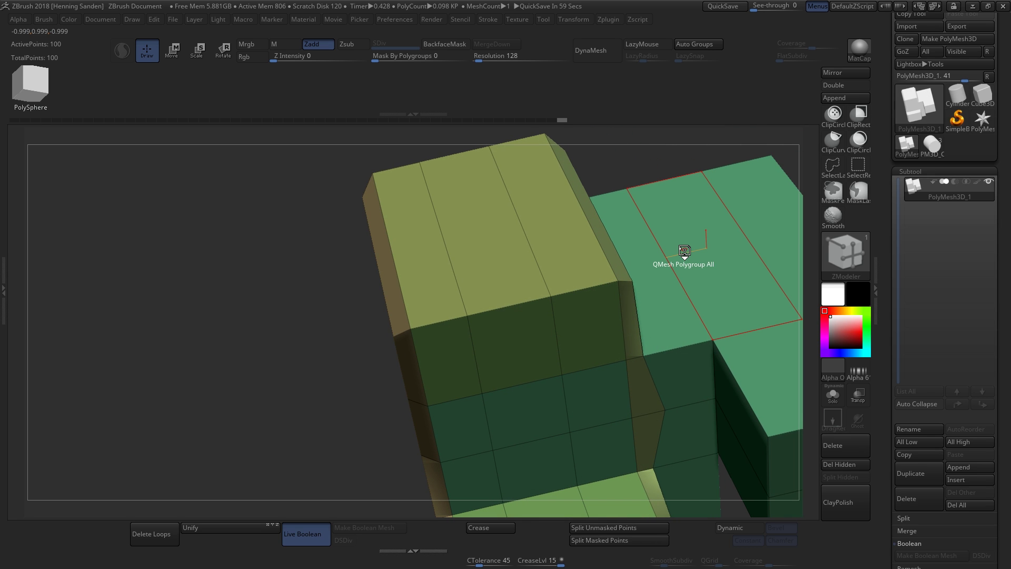
{"action": "left_click_drag", "start_coordinate": [481, 316], "coordinate": [613, 251]}
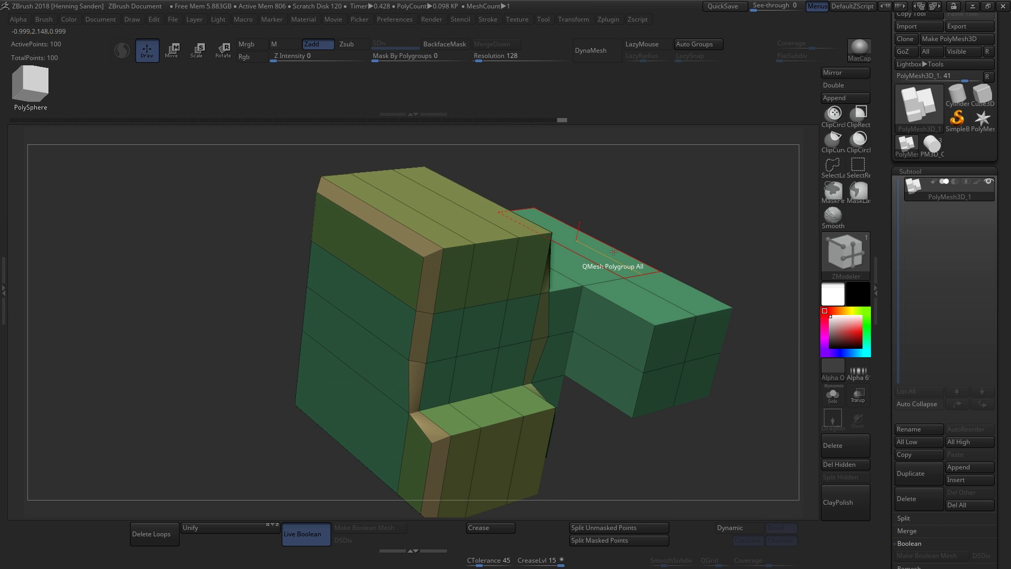
{"action": "left_click", "coordinate": [678, 323]}
{"action": "right_click_drag", "start_coordinate": [618, 314], "coordinate": [540, 289]}
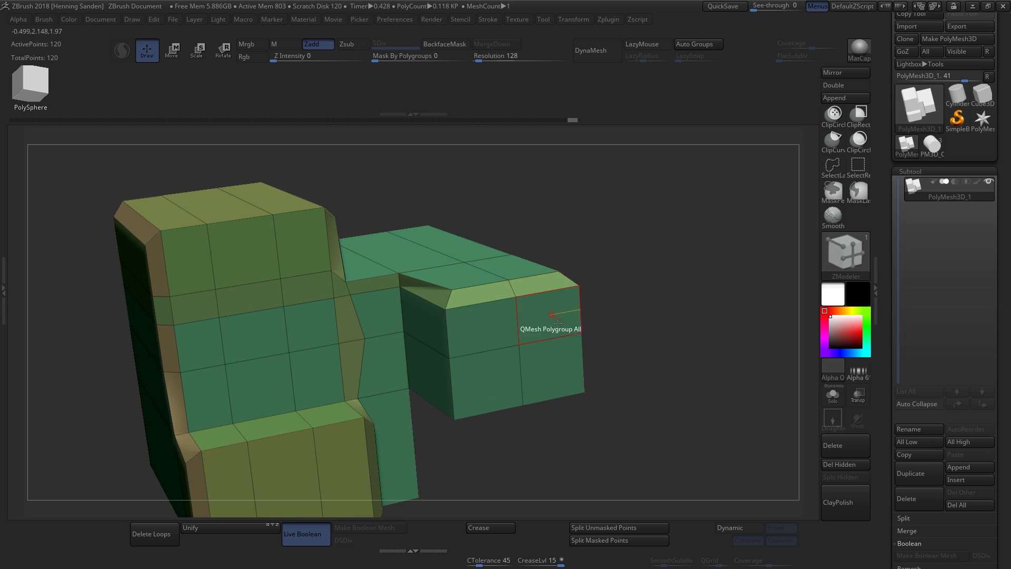
Step: Undo all the edge loop bevels and turn on Dynamic Subdivision with Bevel, Constant and Chamfer for the sharp-edged mesh
{"action": "key", "text": "ctrl"}
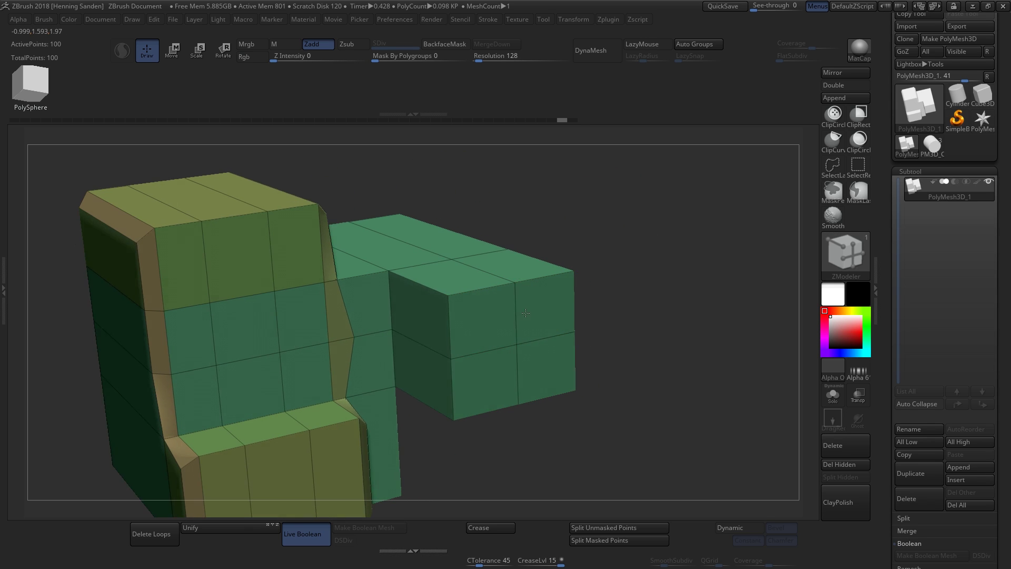
{"action": "right_click_drag", "start_coordinate": [507, 348], "coordinate": [504, 322]}
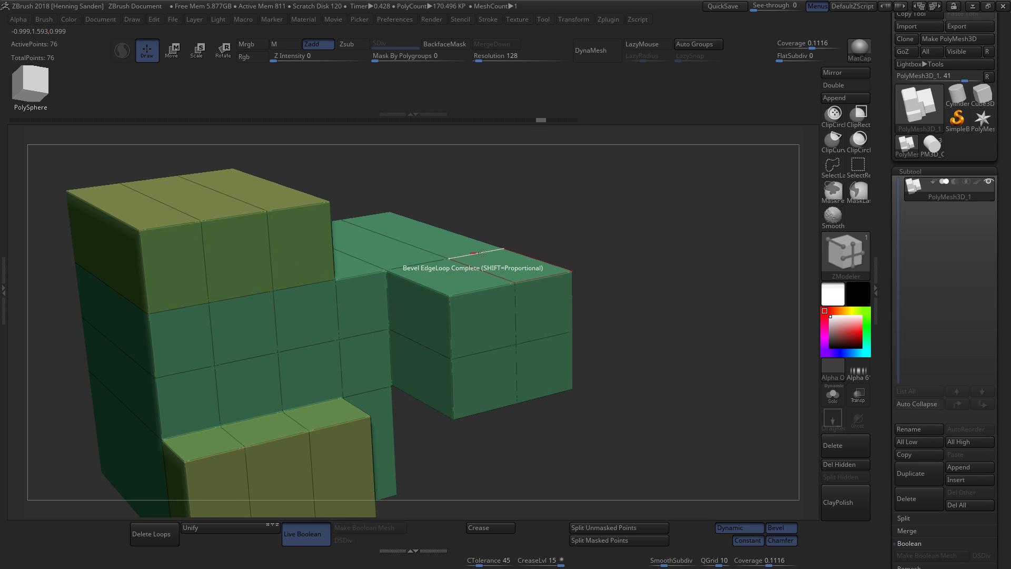
{"action": "left_click_drag", "start_coordinate": [495, 234], "coordinate": [498, 223]}
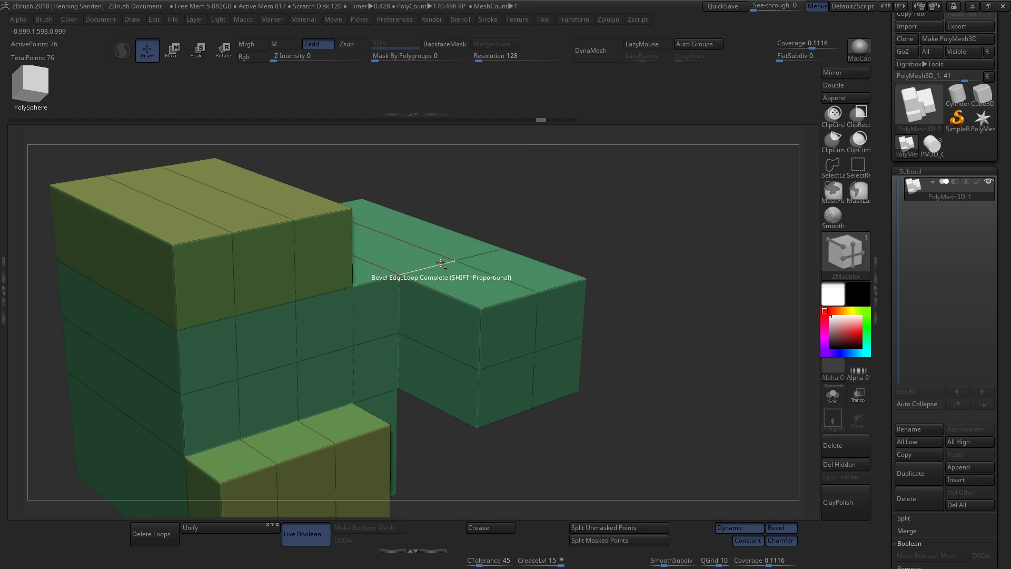
{"action": "right_click_drag", "start_coordinate": [440, 267], "coordinate": [482, 300], "text": "alt"}
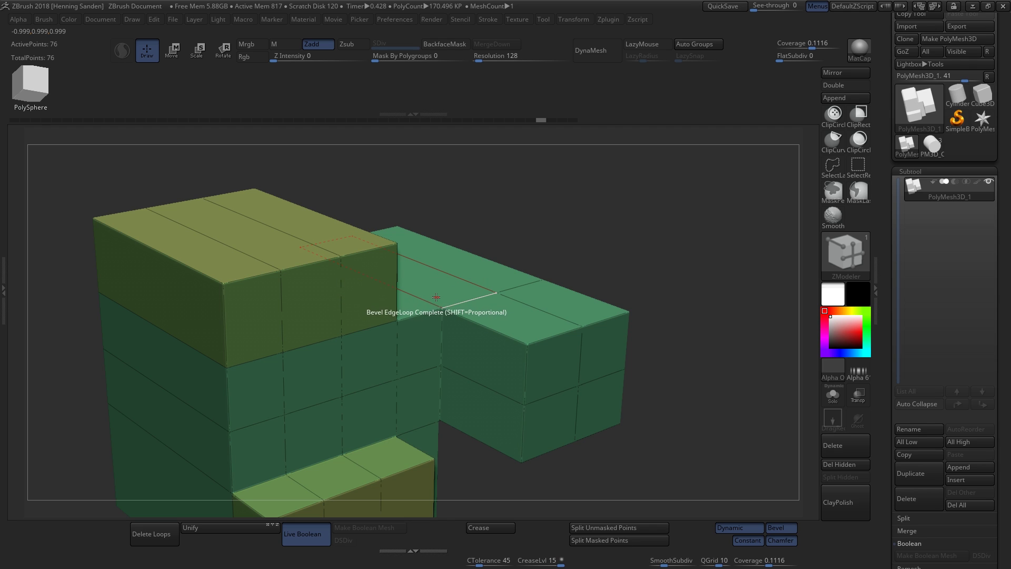